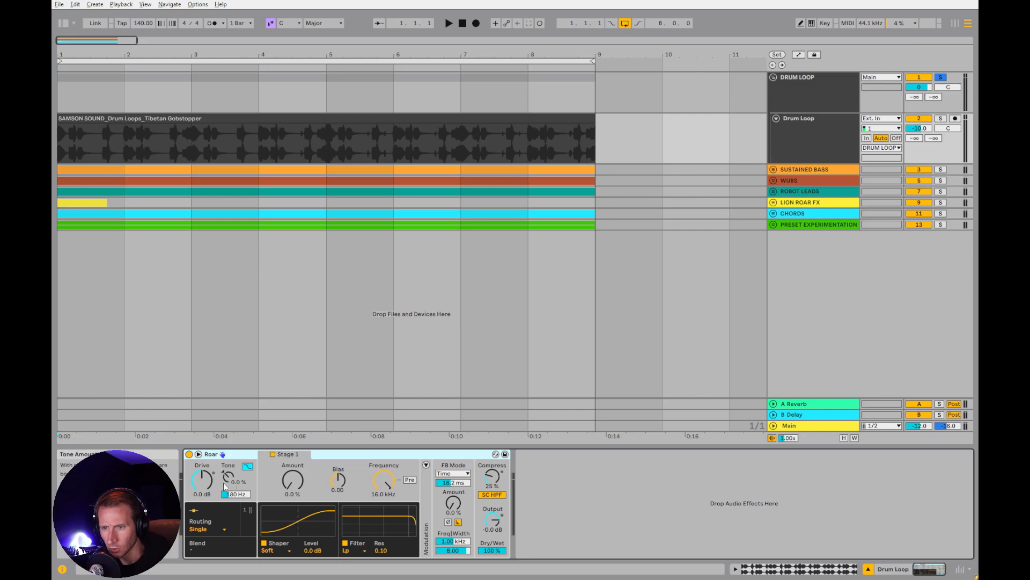
# Try Roar's Drive at 18 dB on the Drum Loop track, and reset it to 0 dB
pyautogui.moveTo(211, 487); pyautogui.dragTo(211, 469)
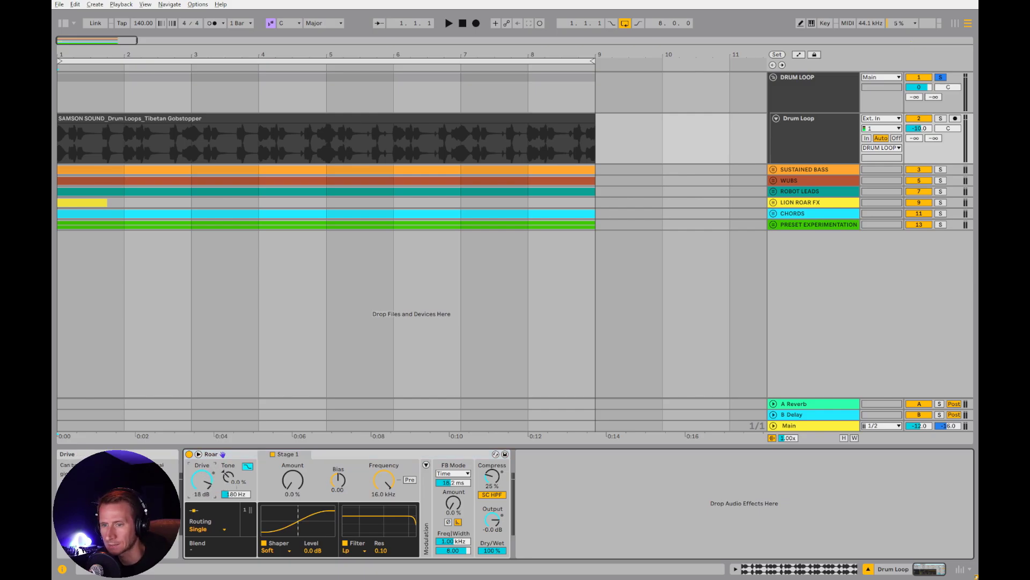
pyautogui.doubleClick(211, 487)
pyautogui.doubleClick(206, 490)
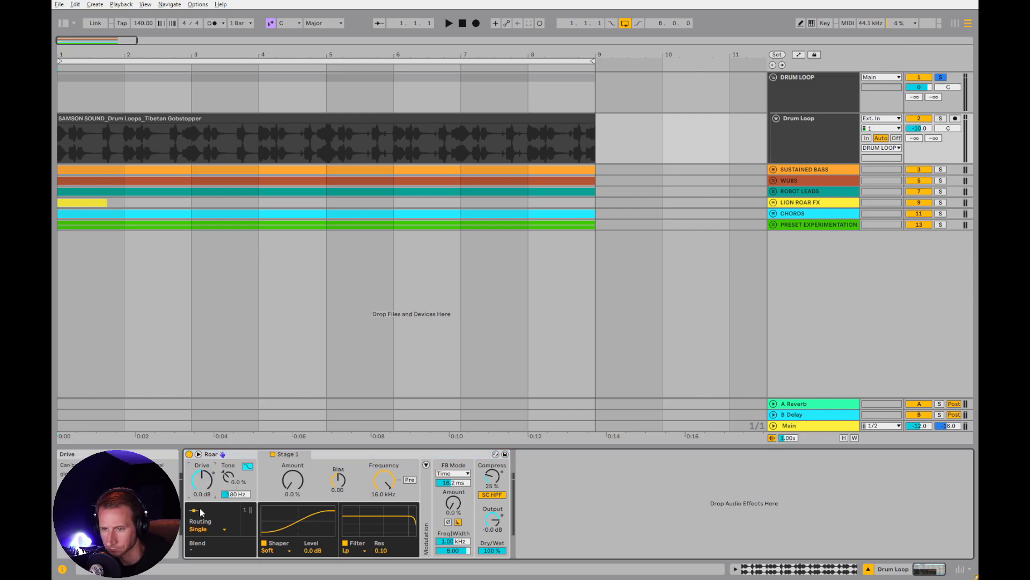
# Audition the drum loop clip from its start, and set Roar's Drive to 14 dB and Output to -3.2 dB
pyautogui.click(176, 119)
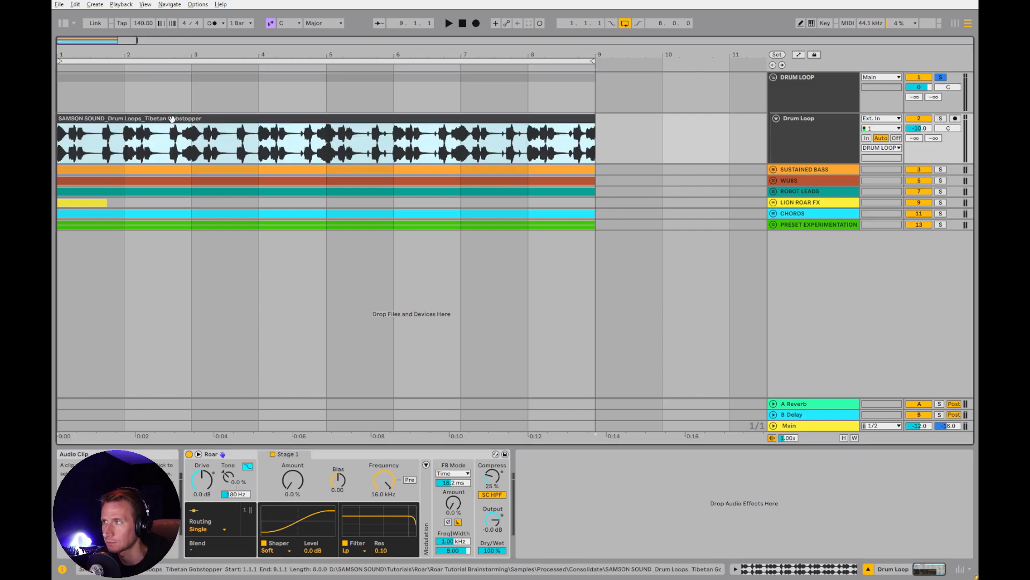
pyautogui.press('space')
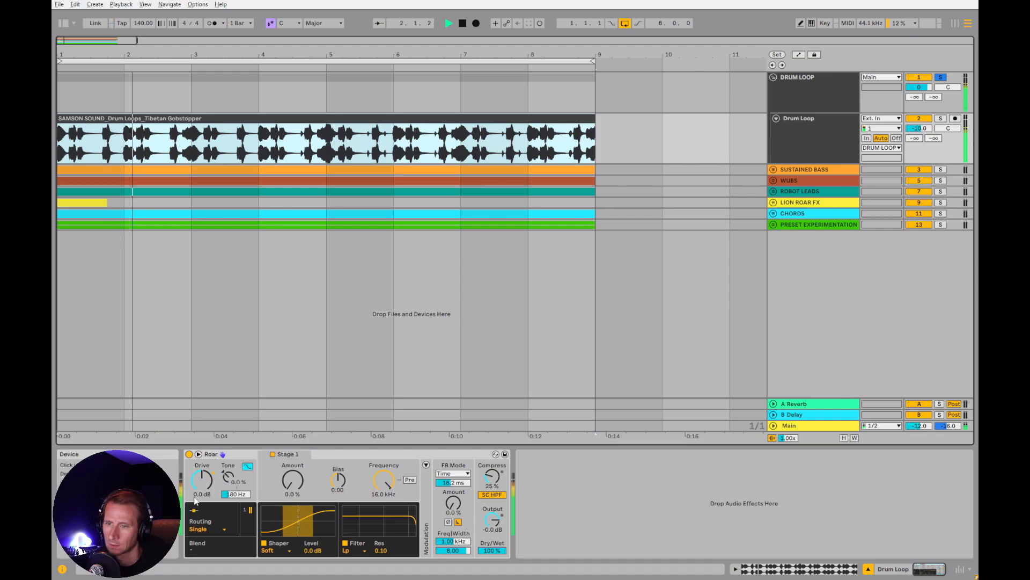
pyautogui.press('space')
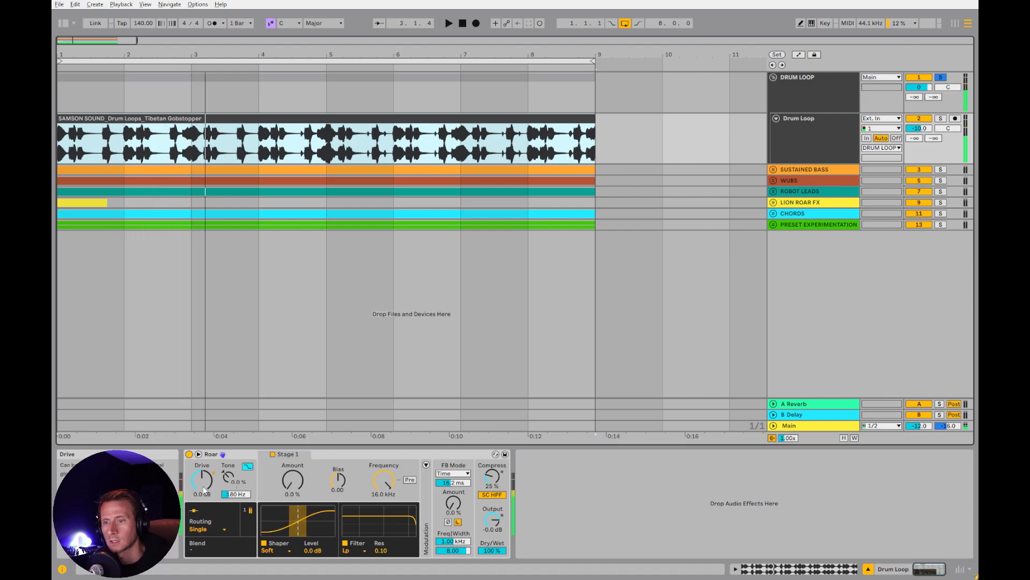
pyautogui.click(202, 479)
pyautogui.moveTo(201, 479); pyautogui.dragTo(192, 475)
pyautogui.press('space')
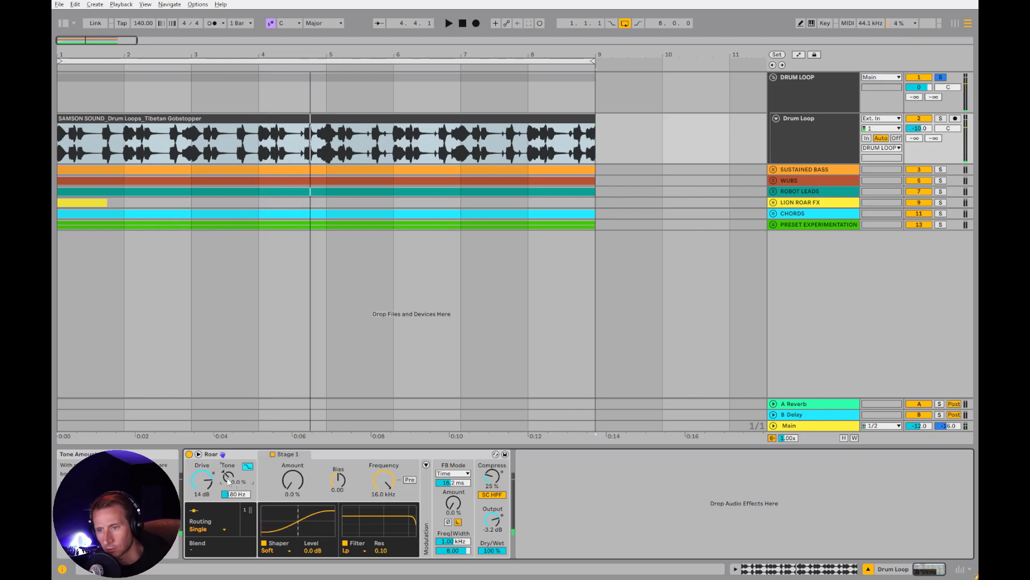
# Try a Roar Tone amount of 63% while the drum loop plays
pyautogui.moveTo(227, 482); pyautogui.dragTo(228, 482)
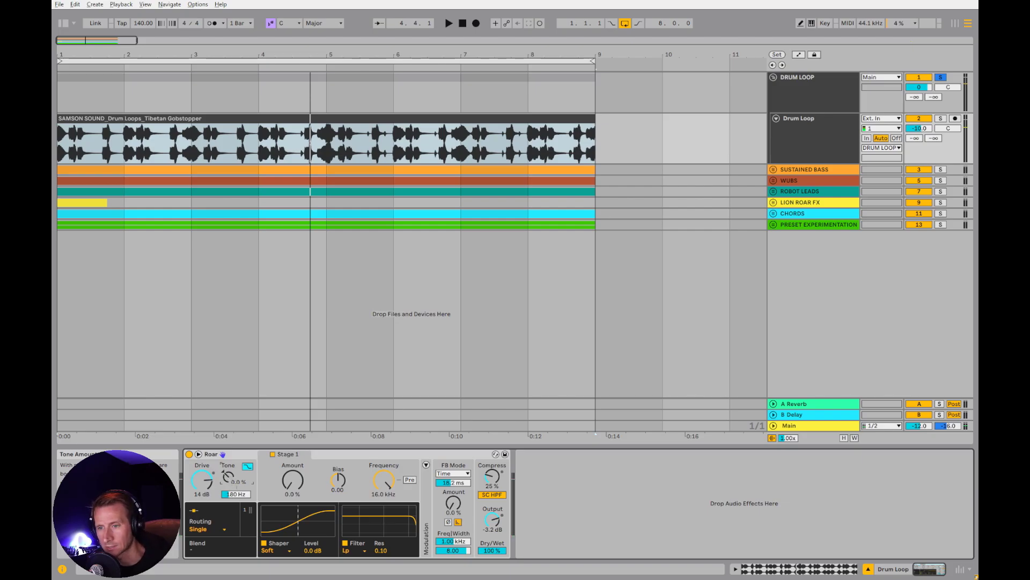
pyautogui.press('space')
pyautogui.moveTo(229, 479); pyautogui.dragTo(229, 442)
pyautogui.press('space')
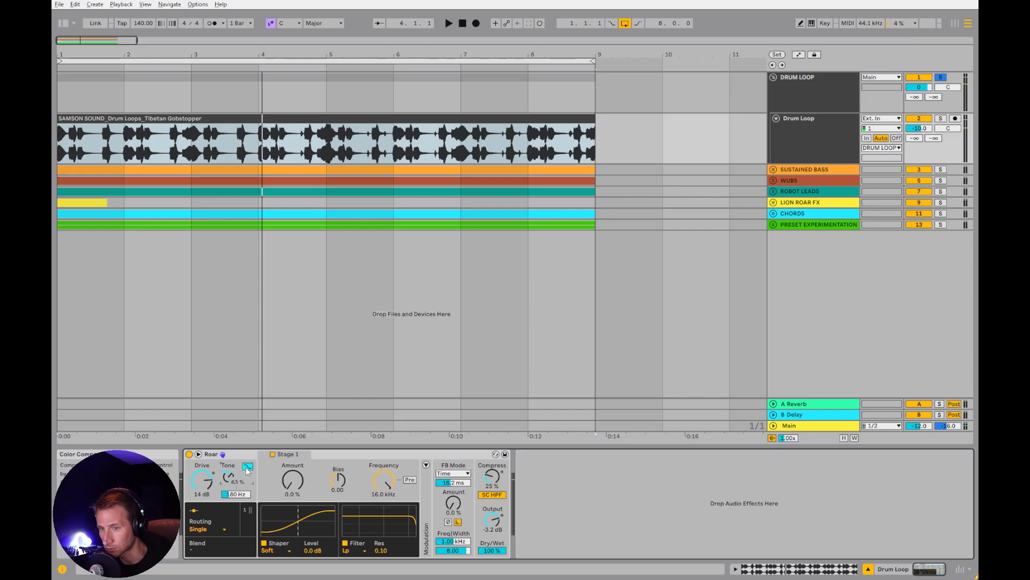
# Compare the drum loop with Roar's tone Color Compensation off and on during playback
pyautogui.click(247, 467)
pyautogui.press('space')
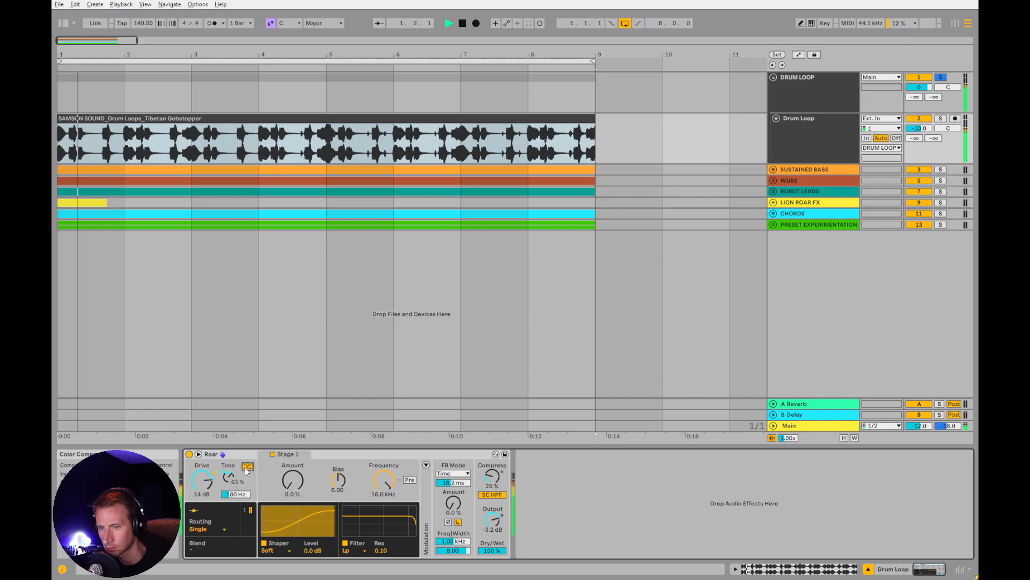
pyautogui.click(247, 467)
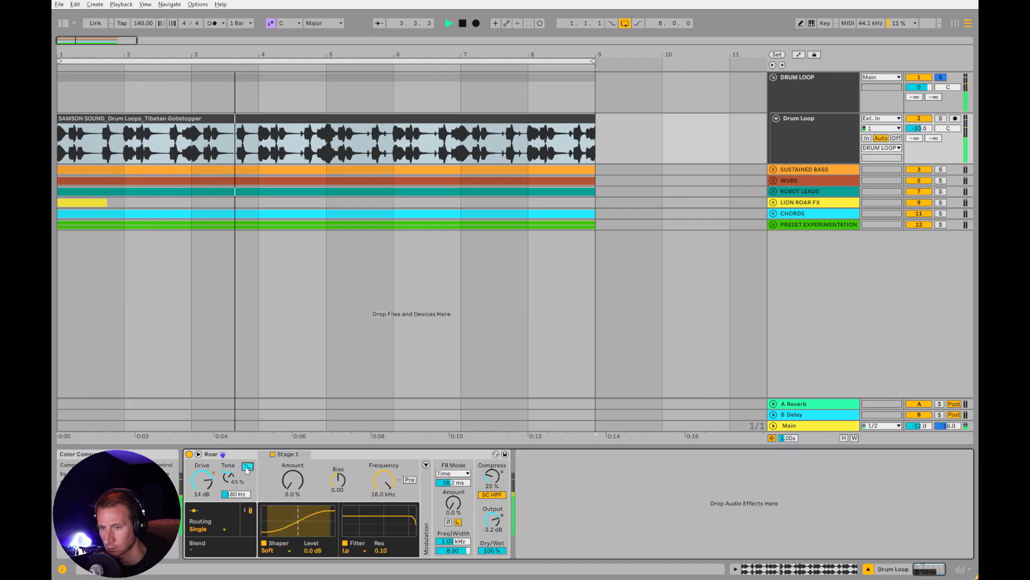
pyautogui.press('space')
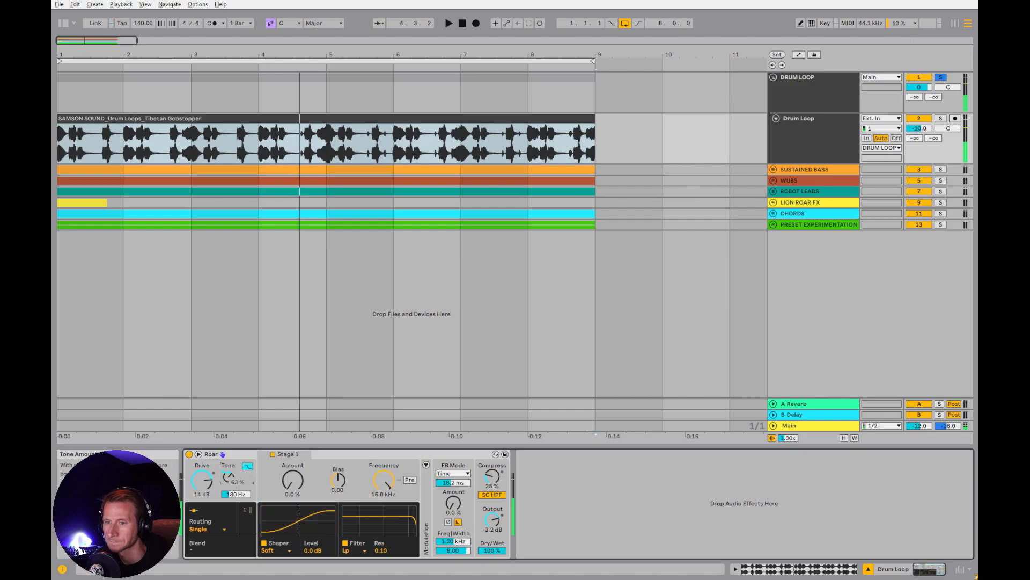
# Lower Roar's Tone amount to -6.3% and audition the drum loop
pyautogui.moveTo(230, 478); pyautogui.dragTo(230, 489)
pyautogui.press('space')
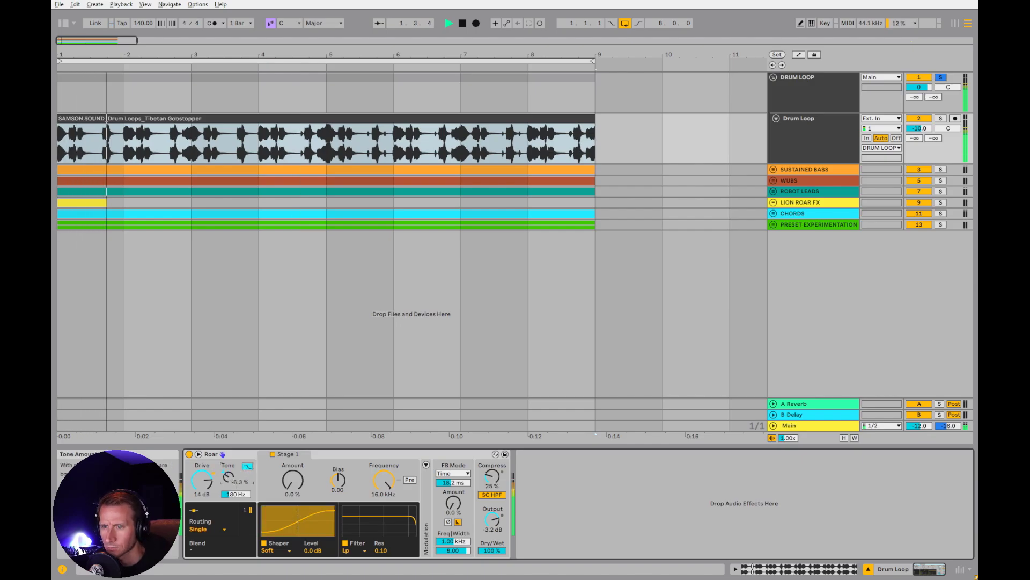
pyautogui.press('space')
# Rename the Drum Loop track as "Drop 1 Drums"
pyautogui.click(812, 139)
pyautogui.hotkey('ctrl', 'r')
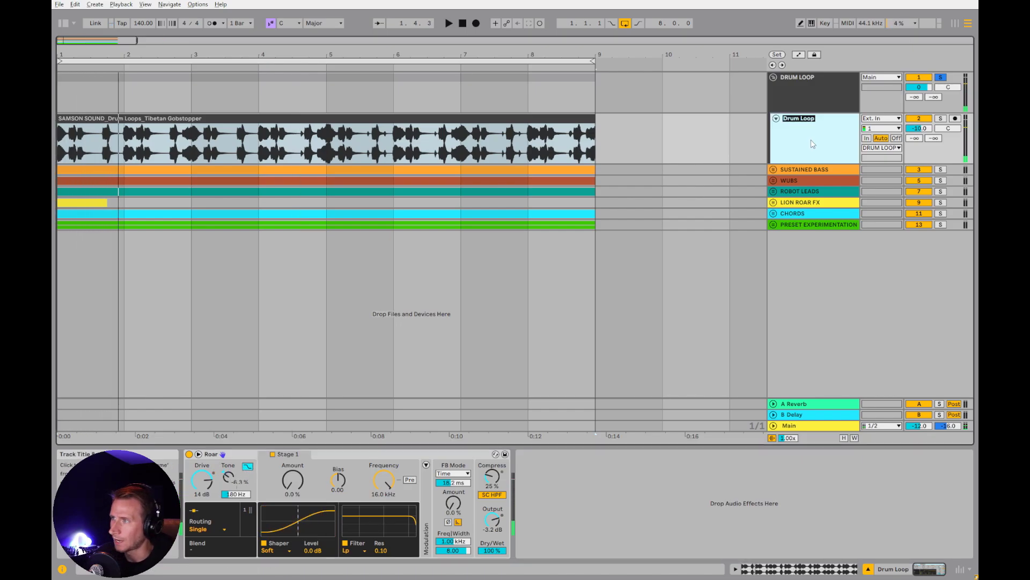
pyautogui.write('Drop 1')
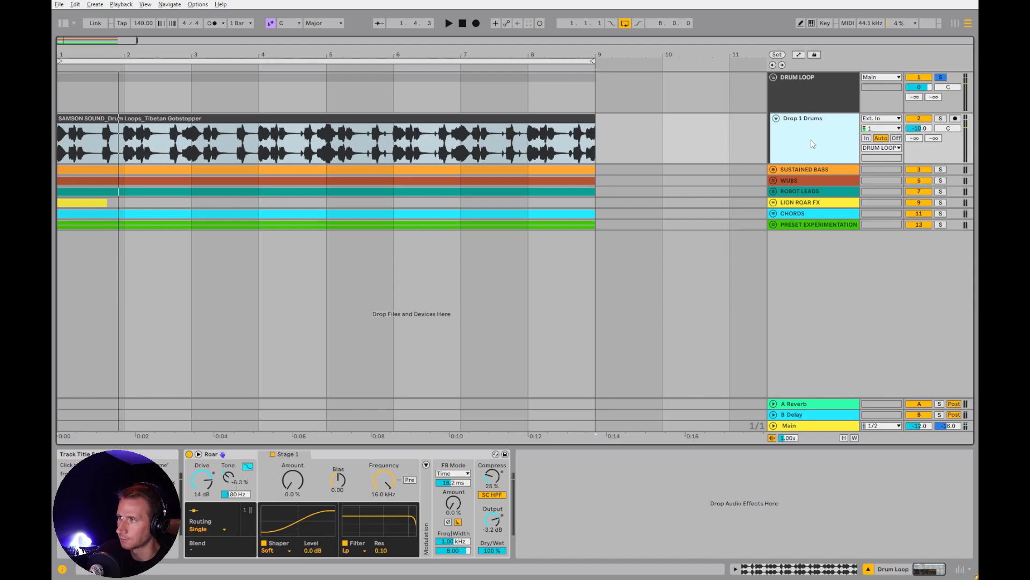
pyautogui.write(' Drums')
pyautogui.press('Return')
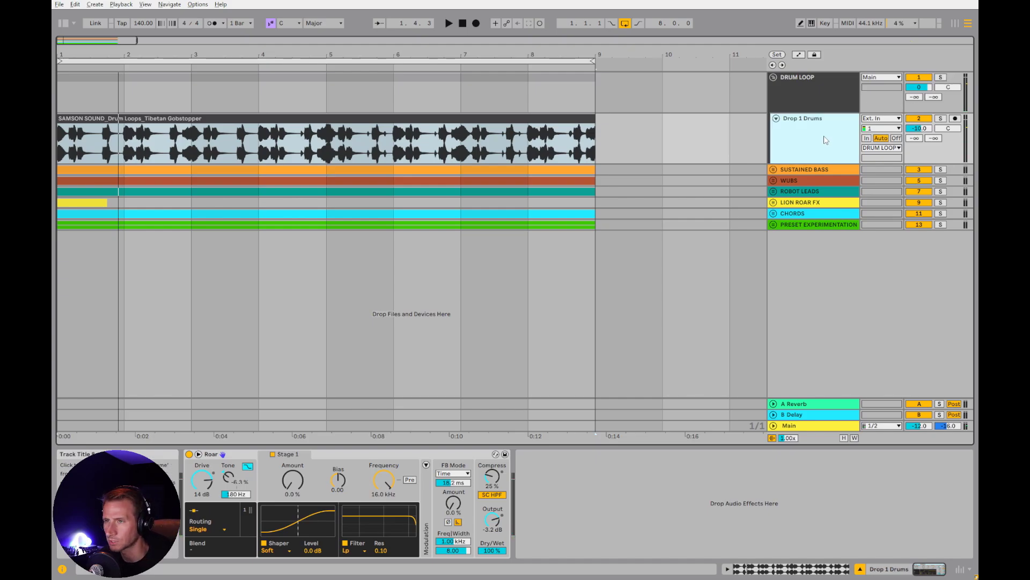
# Duplicate the Drop 1 Drums track and rename the copy as "Break Drums"
pyautogui.hotkey('ctrl', 'd')
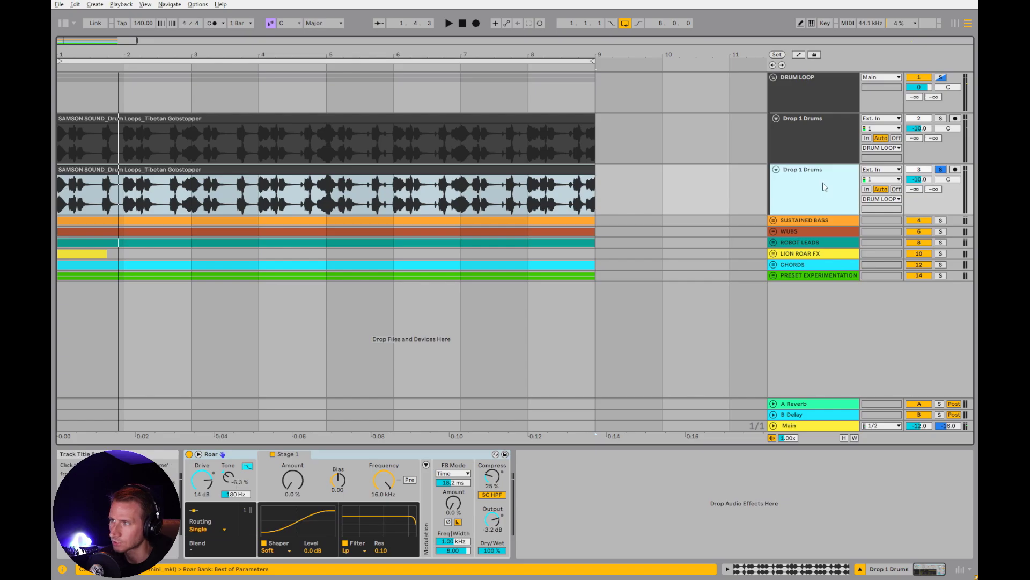
pyautogui.hotkey('ctrl', 'r')
pyautogui.write('Break Dr')
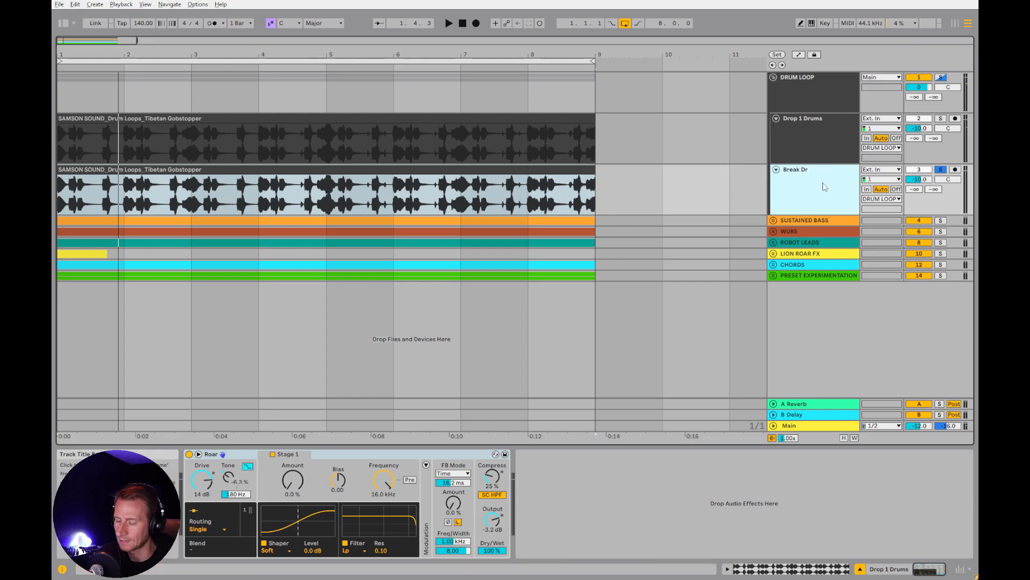
pyautogui.write('ums')
pyautogui.press('Return')
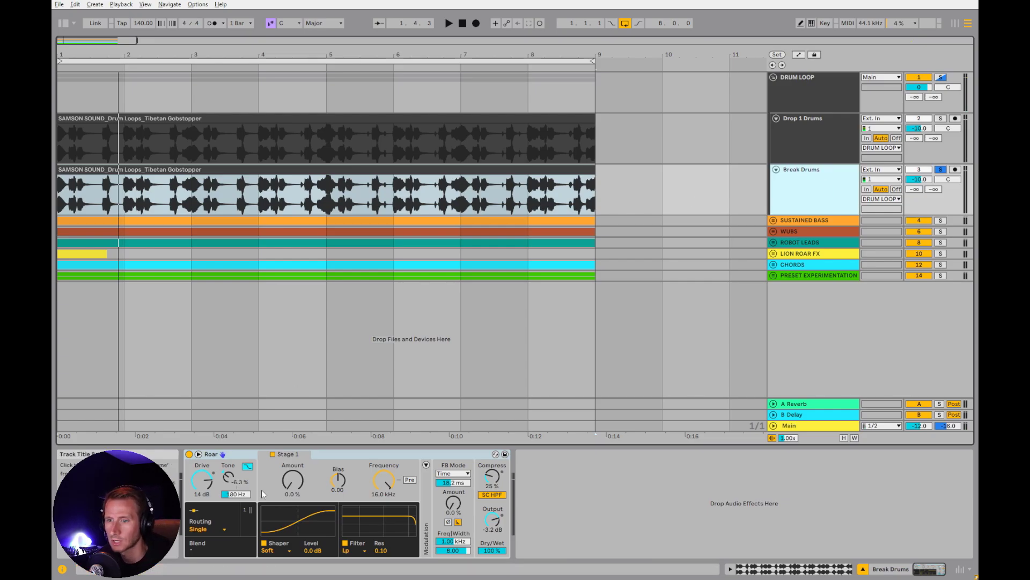
# Set Roar on Break Drums to 12 dB Drive and 73% Tone, and add Hybrid Reverb after it
pyautogui.moveTo(229, 477); pyautogui.dragTo(229, 456)
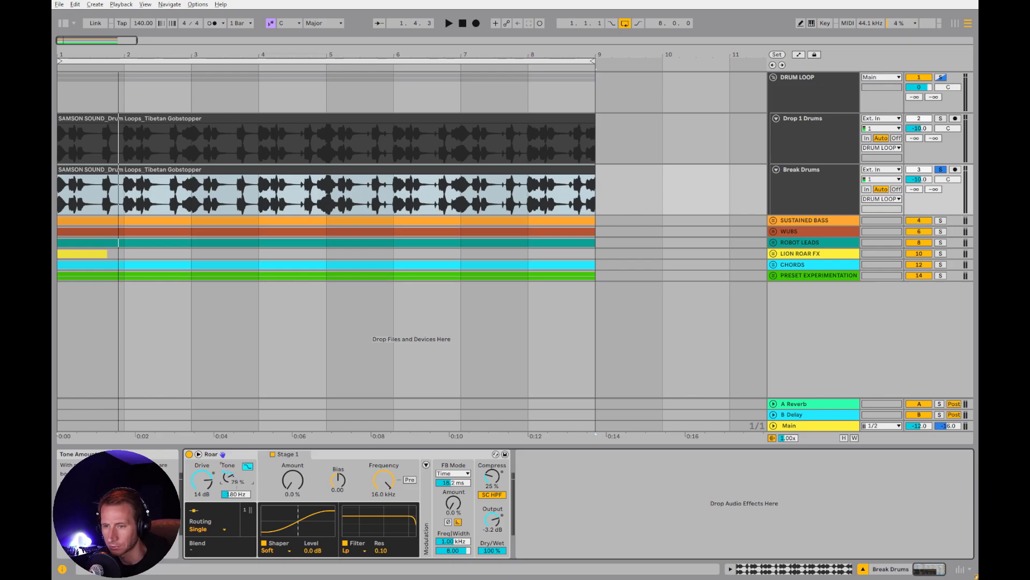
pyautogui.hotkey('ctrl', 'f')
pyautogui.write('hybr')
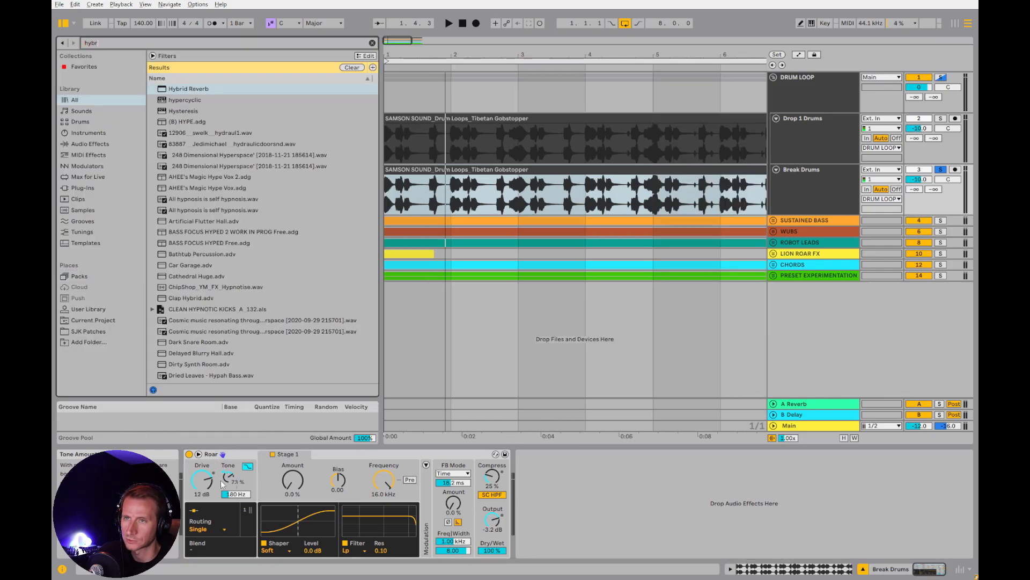
pyautogui.write('id rever')
pyautogui.moveTo(200, 88); pyautogui.dragTo(615, 508)
pyautogui.hotkey('ctrl', 'alt', 'b')
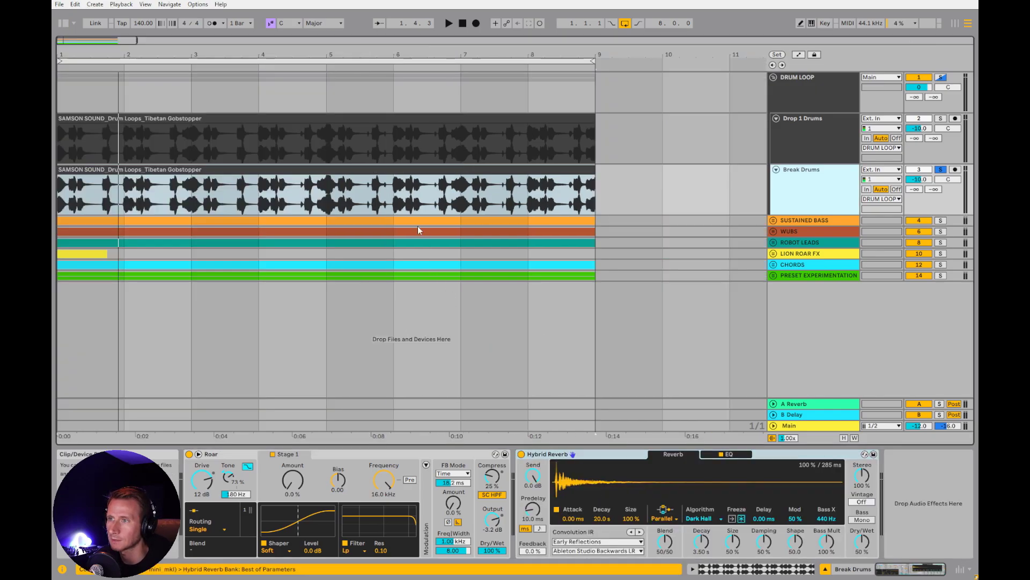
# Audition Break Drums while setting Roar's Output to -5.6 dB and its Tone amount to 92%
pyautogui.click(304, 171)
pyautogui.moveTo(495, 523); pyautogui.dragTo(495, 537)
pyautogui.press('space')
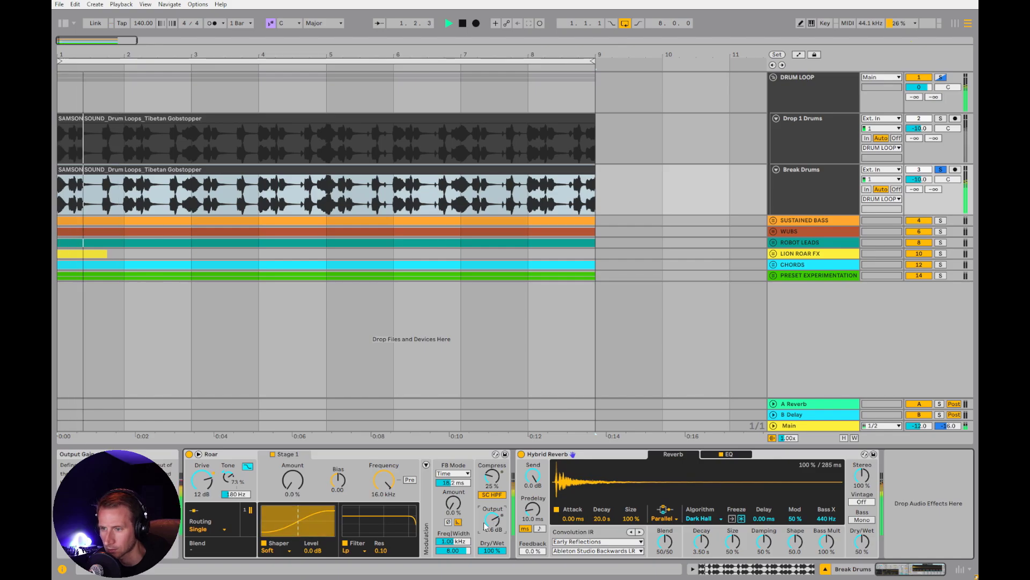
pyautogui.moveTo(229, 477)
pyautogui.mouseDown()
pyautogui.moveTo(229, 486)
pyautogui.moveTo(229, 466)
pyautogui.mouseUp()
pyautogui.click(202, 479)
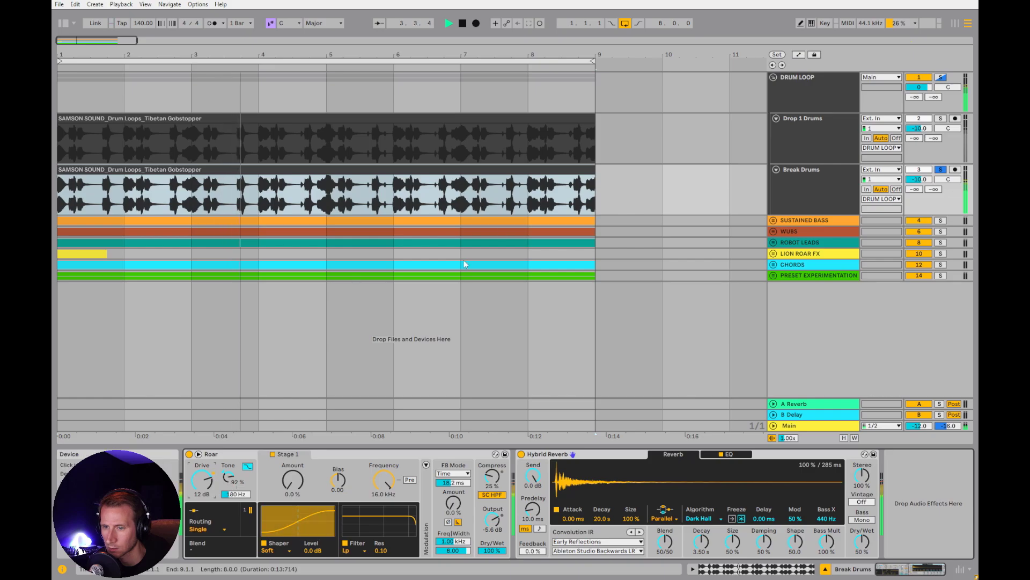
# Solo Drop 1 Drums to compare its sound and device settings with Break Drums
pyautogui.click(941, 118)
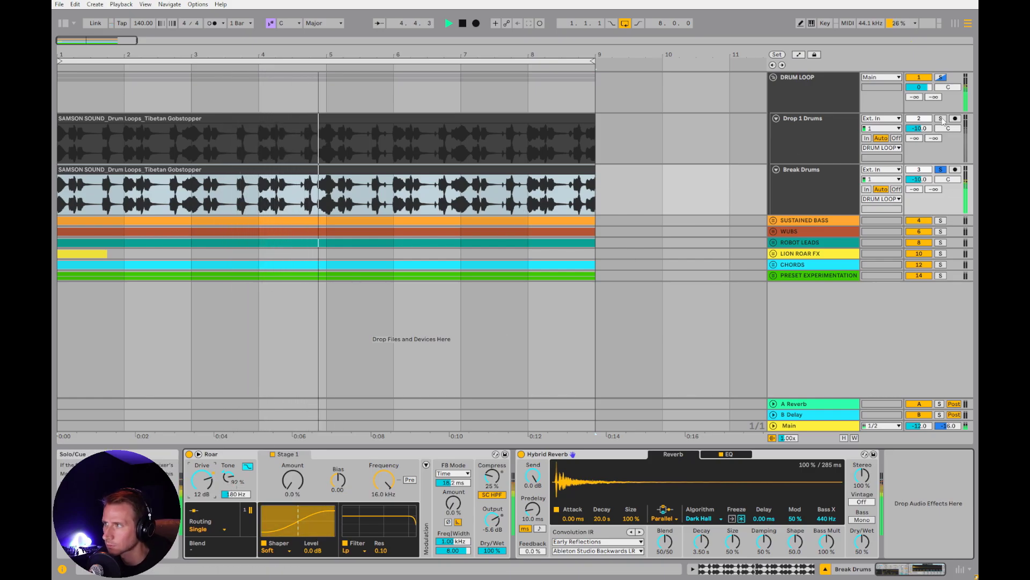
pyautogui.click(283, 417)
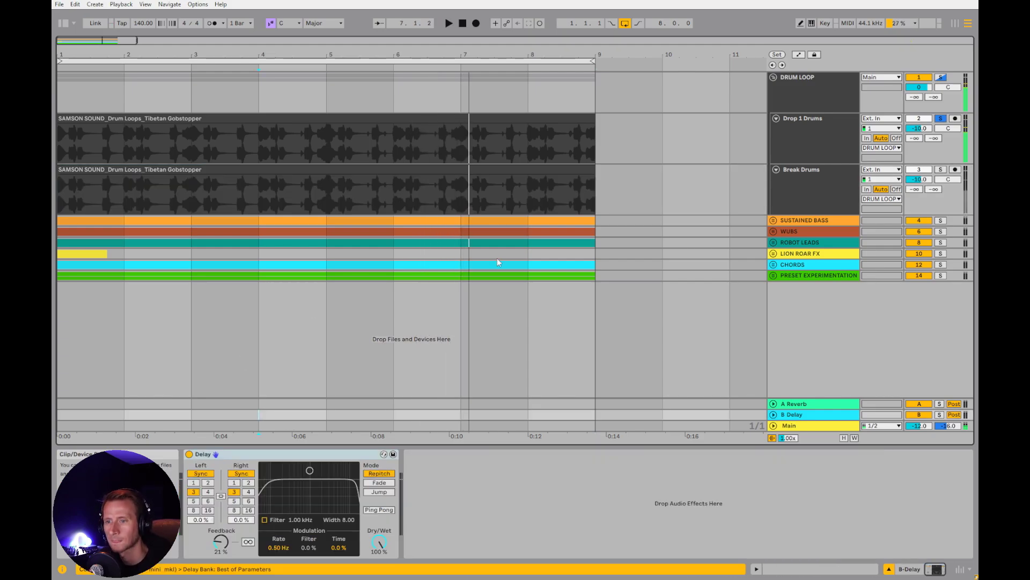
pyautogui.click(846, 185)
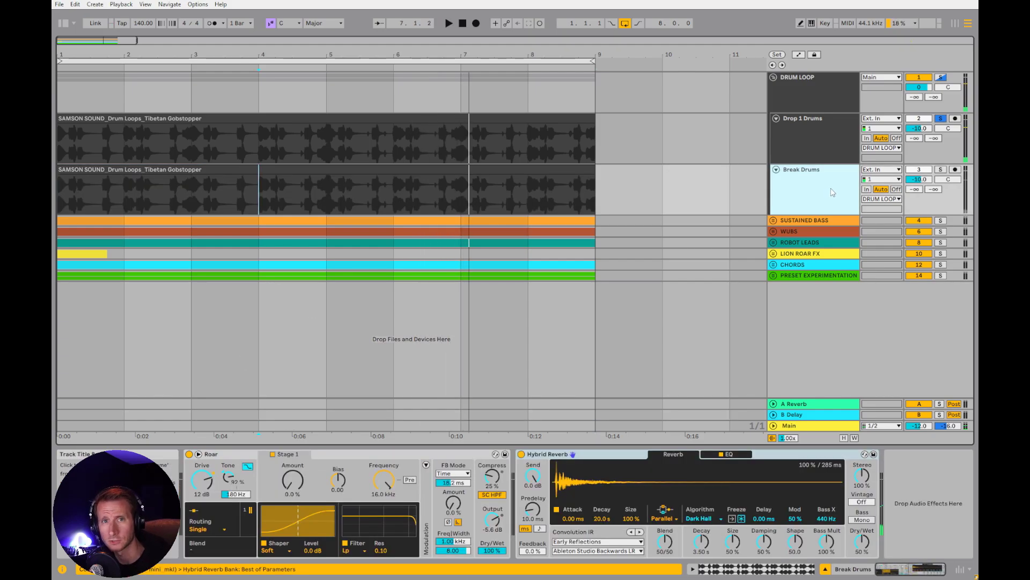
pyautogui.click(802, 130)
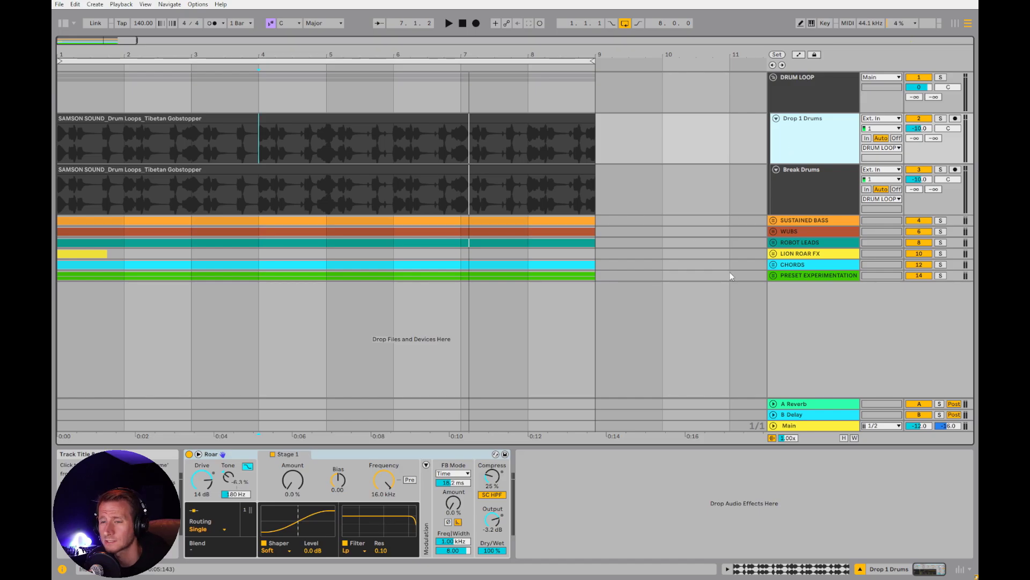
# Collapse the DRUM LOOP group, expand and solo the SUSTAINED BASS group, and select the Sustained Bass track's clip with its devices shown
pyautogui.click(774, 77)
pyautogui.click(773, 88)
pyautogui.click(941, 89)
pyautogui.click(831, 134)
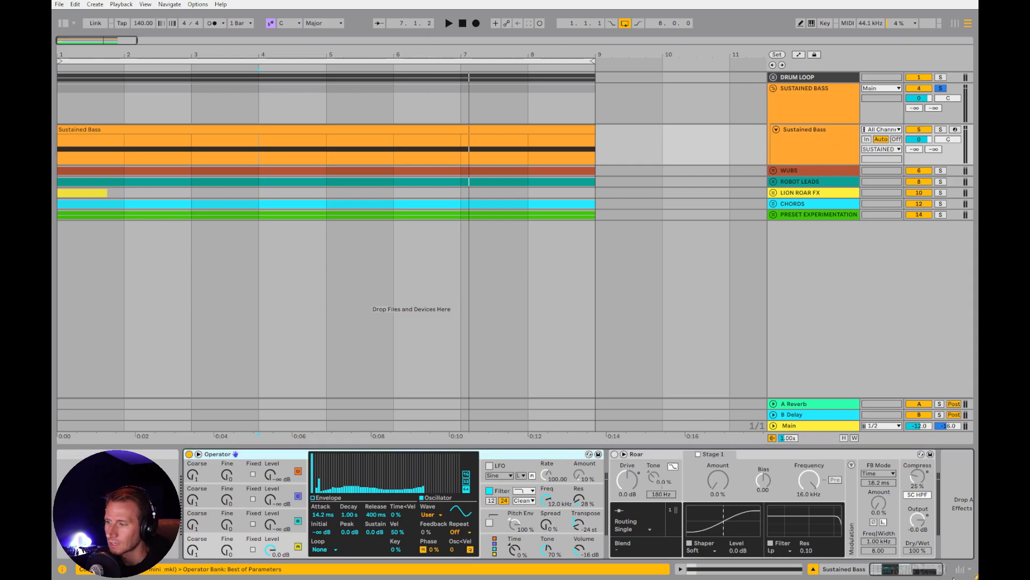
pyautogui.click(903, 572)
pyautogui.click(313, 140)
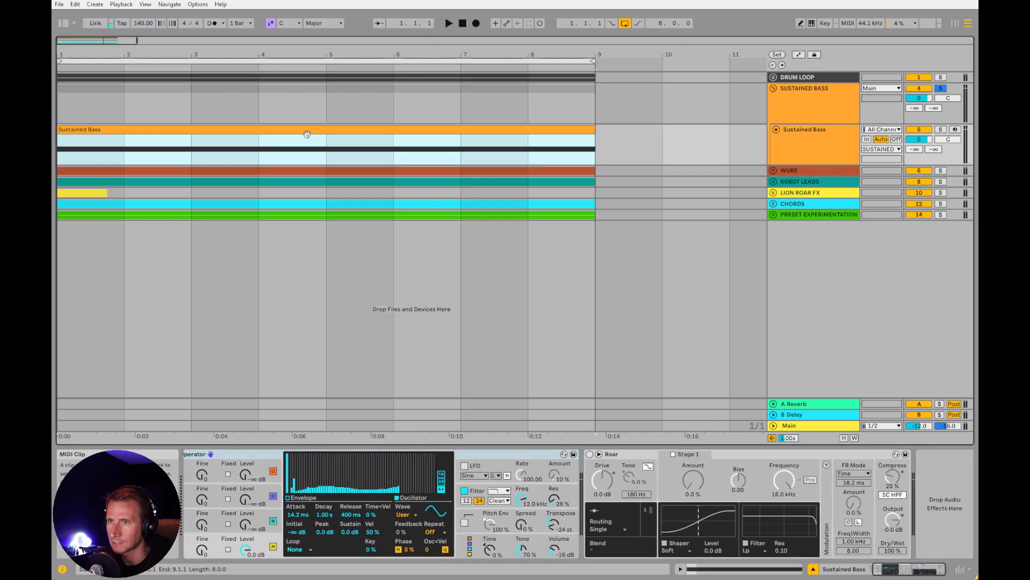
# Enable Roar on Sustained Bass, raise its shaper Amount to 71% during playback, and review the shaper types while keeping Soft
pyautogui.click(590, 454)
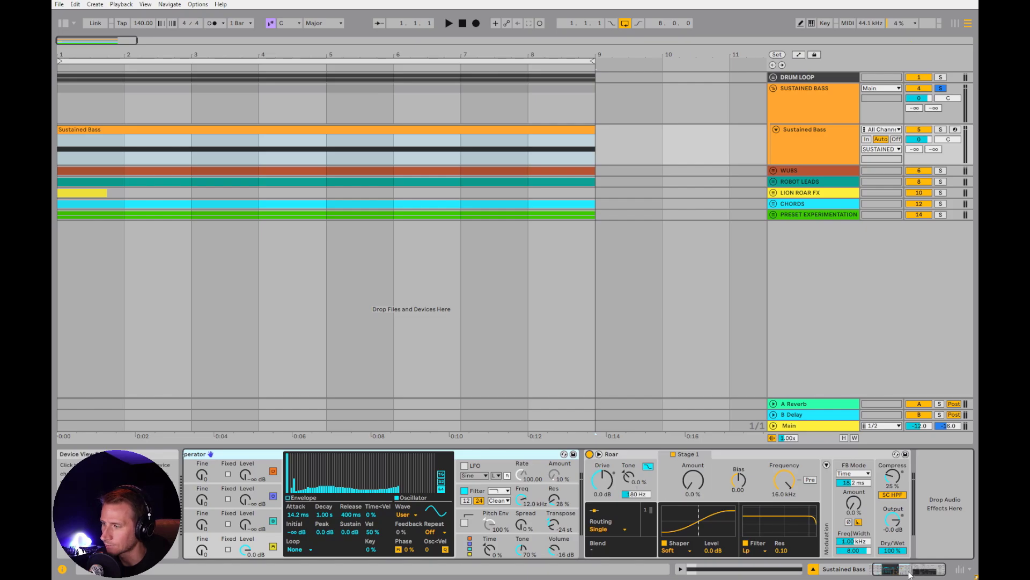
pyautogui.click(691, 482)
pyautogui.press('space')
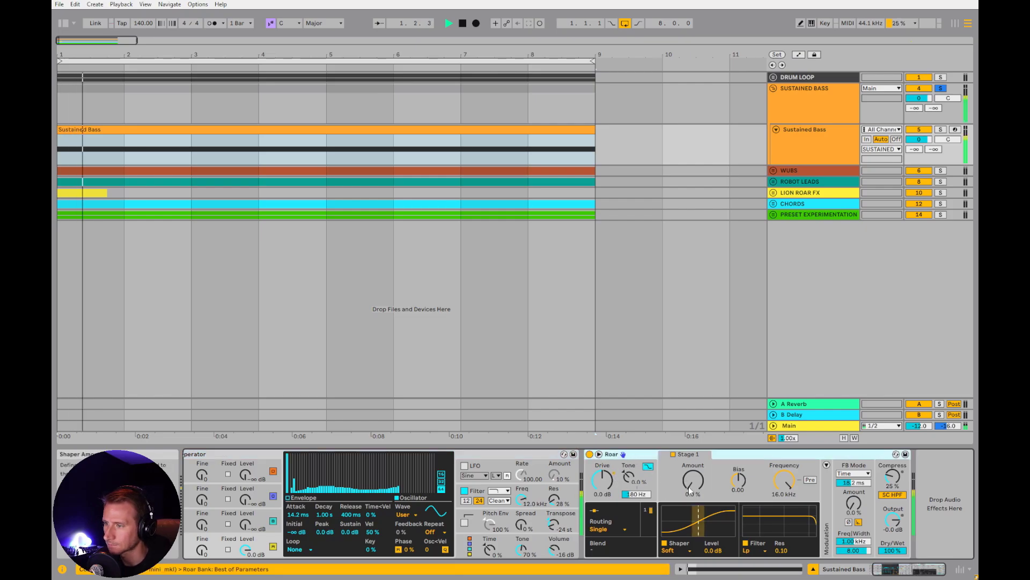
pyautogui.moveTo(692, 487); pyautogui.dragTo(692, 423)
pyautogui.press('space')
pyautogui.click(675, 551)
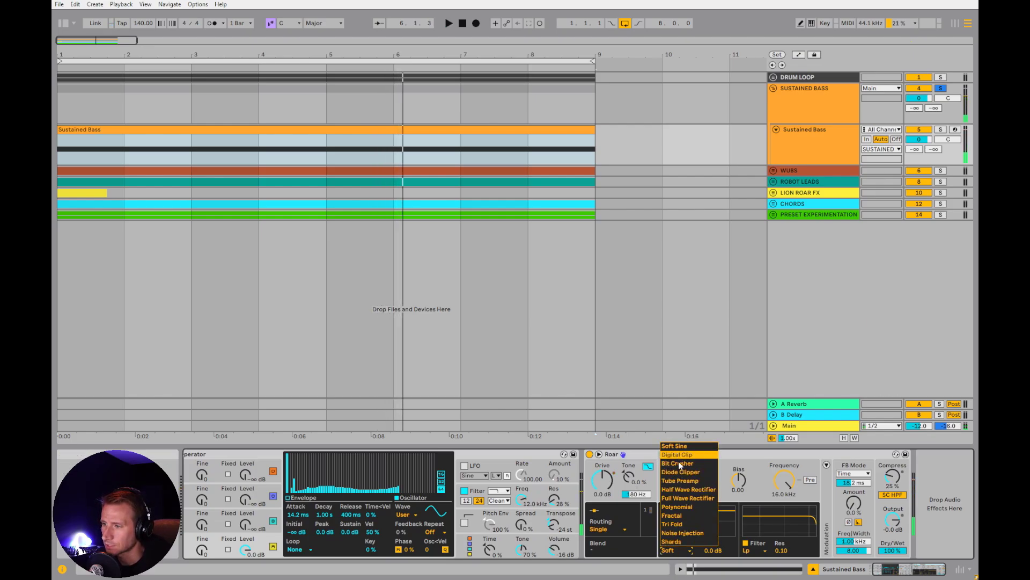
pyautogui.click(619, 520)
# Try Serial routing in Roar on Sustained Bass, and switch the routing to Parallel
pyautogui.click(609, 529)
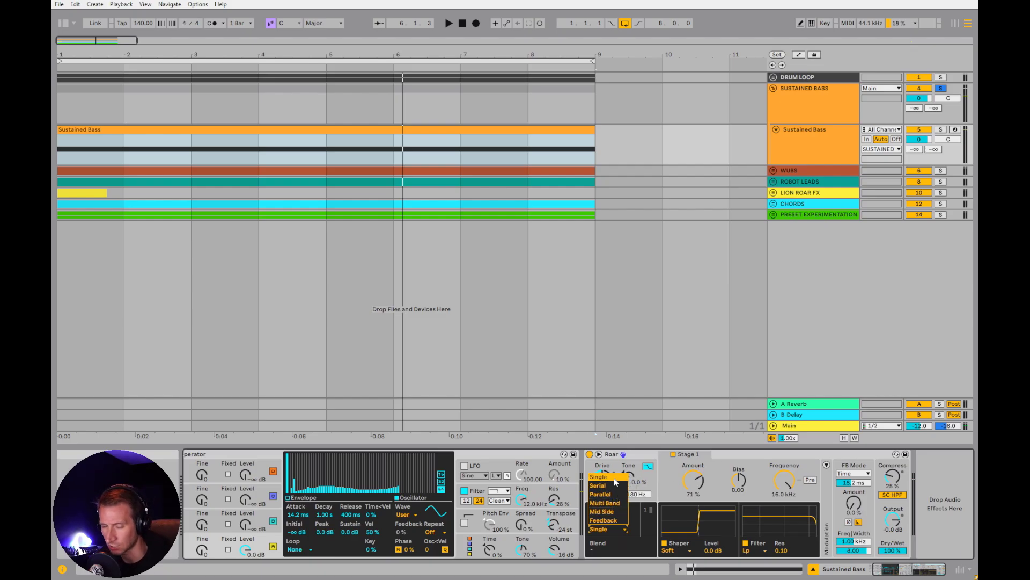
pyautogui.click(612, 485)
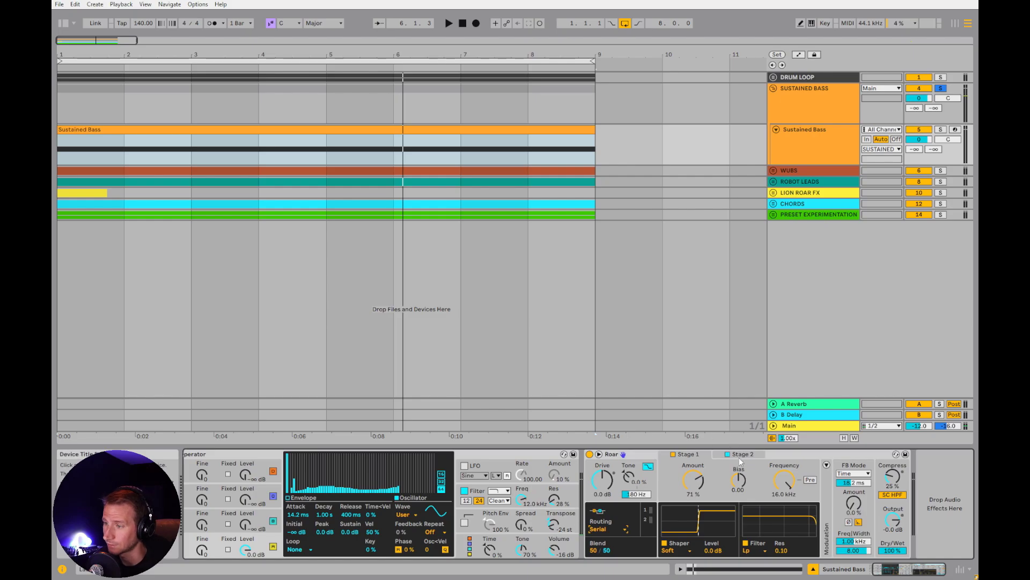
pyautogui.click(607, 530)
pyautogui.click(611, 494)
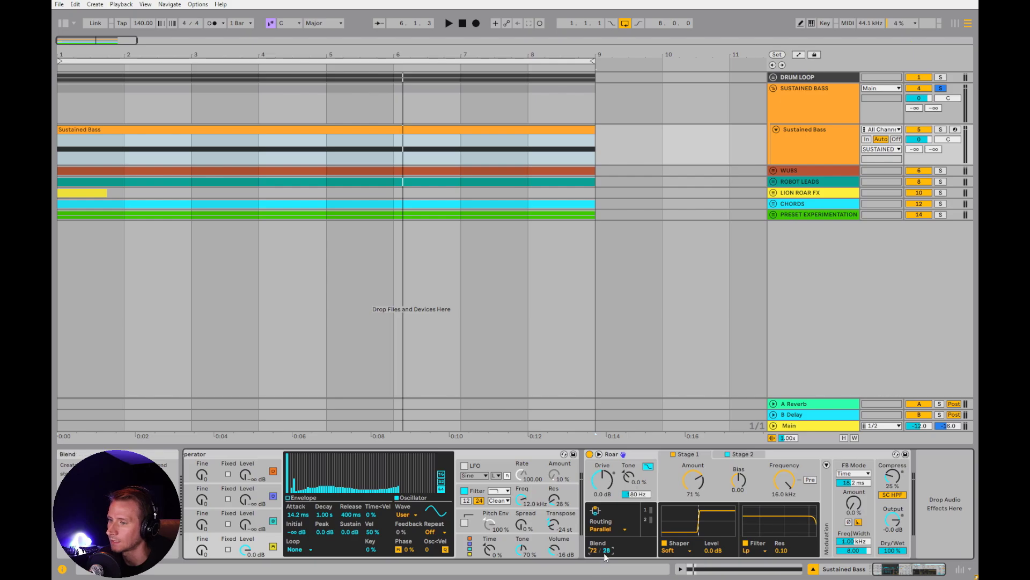
# Try Roar's Multi Band routing with the low crossover at 200 Hz, followed by Mid Side and Feedback routing
pyautogui.click(602, 529)
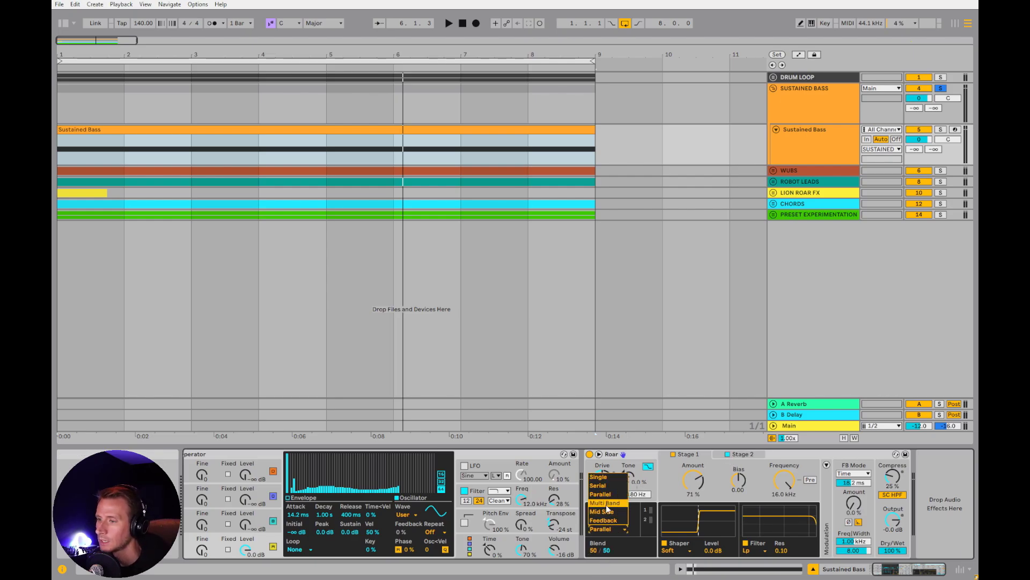
pyautogui.click(607, 505)
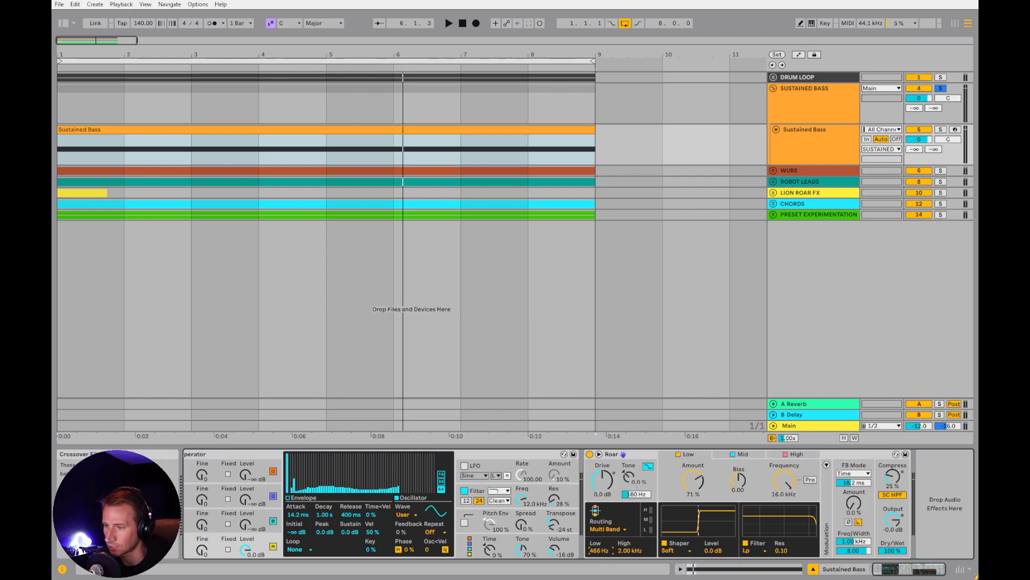
pyautogui.doubleClick(600, 550)
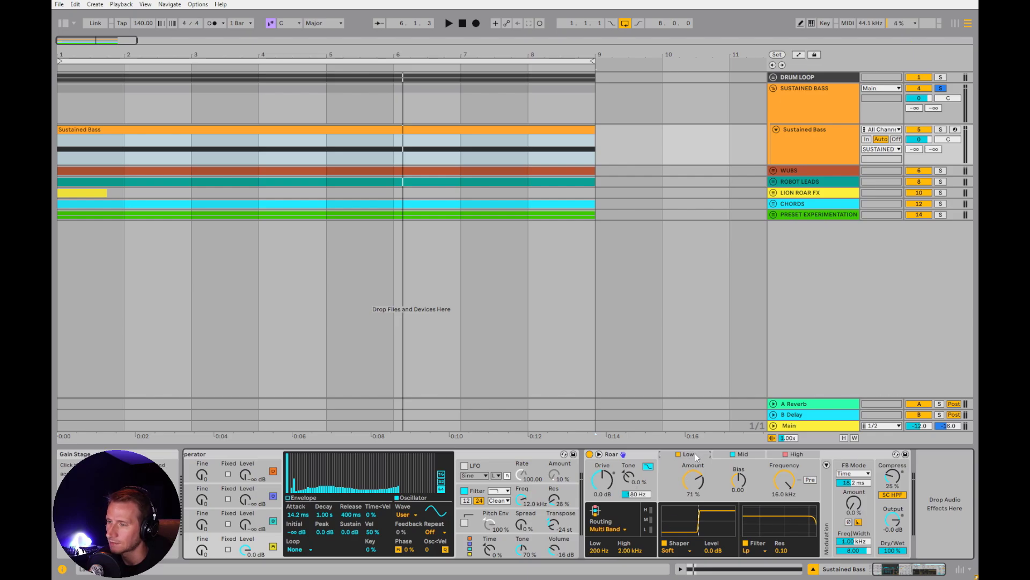
pyautogui.click(599, 530)
pyautogui.click(606, 512)
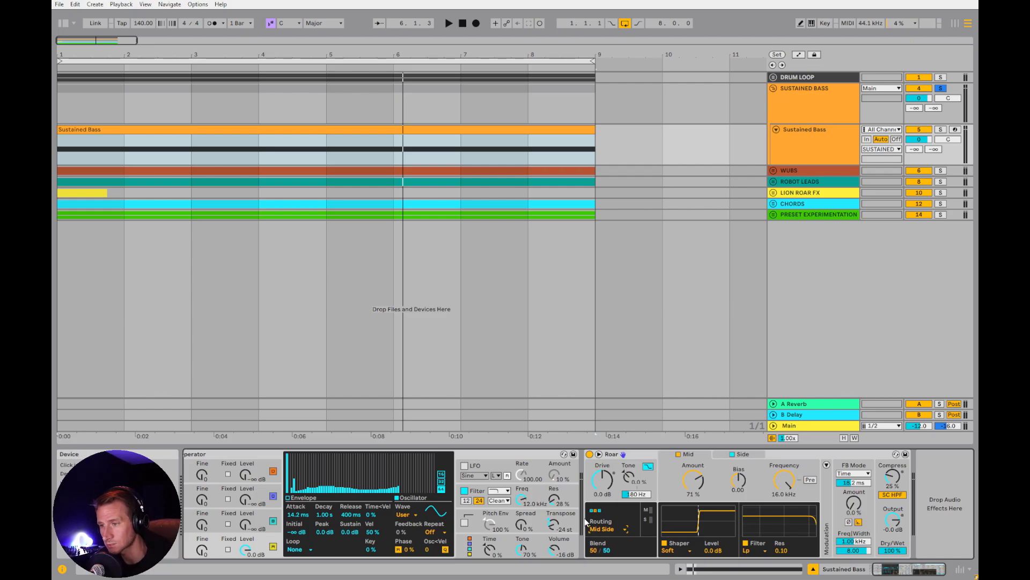
pyautogui.click(603, 529)
pyautogui.click(607, 521)
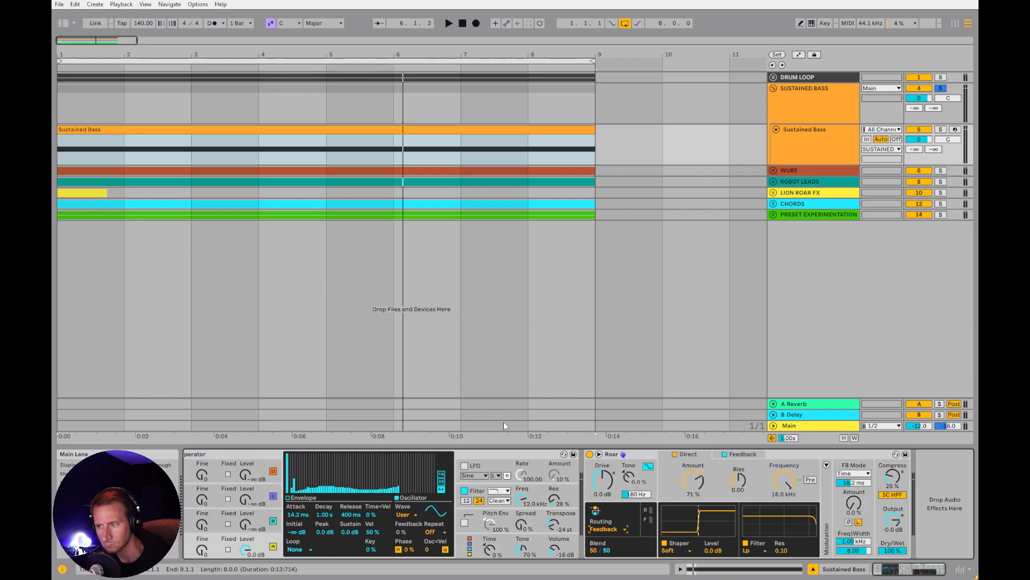
# Set Roar's routing to Single, lower the shaper Amount to 67%, and raise Drive to 9.1 dB during playback
pyautogui.click(604, 530)
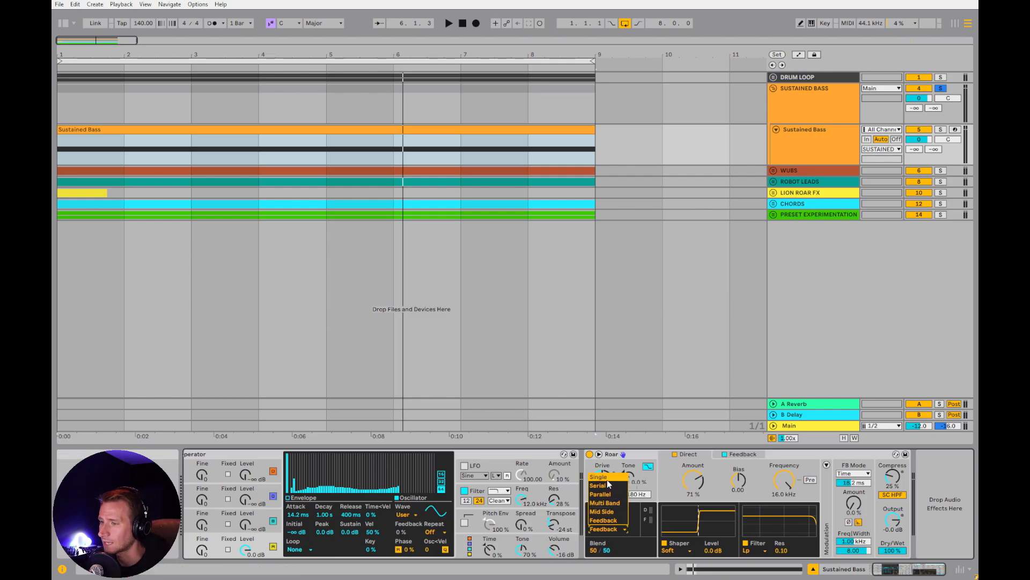
pyautogui.click(607, 480)
pyautogui.moveTo(693, 479)
pyautogui.mouseDown()
pyautogui.moveTo(693, 510)
pyautogui.moveTo(693, 473)
pyautogui.mouseUp()
pyautogui.press('space')
pyautogui.moveTo(602, 480); pyautogui.dragTo(603, 464)
pyautogui.press('space')
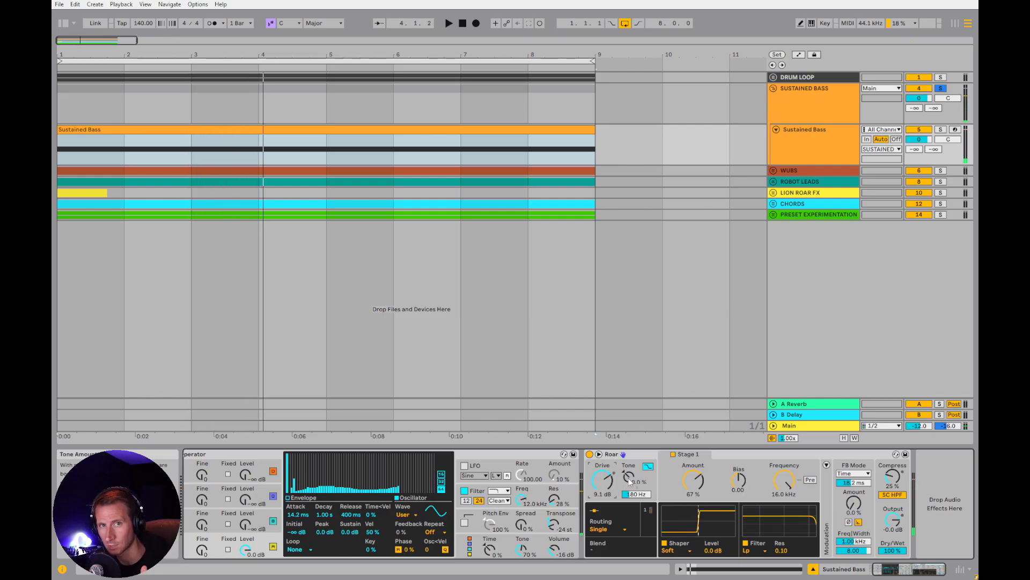
# Lower Roar's Tone to -51% and its shaper Amount to 63%, playing the bass to hear the change
pyautogui.moveTo(630, 482); pyautogui.dragTo(631, 506)
pyautogui.press('space')
pyautogui.moveTo(699, 483); pyautogui.dragTo(700, 493)
pyautogui.press('space')
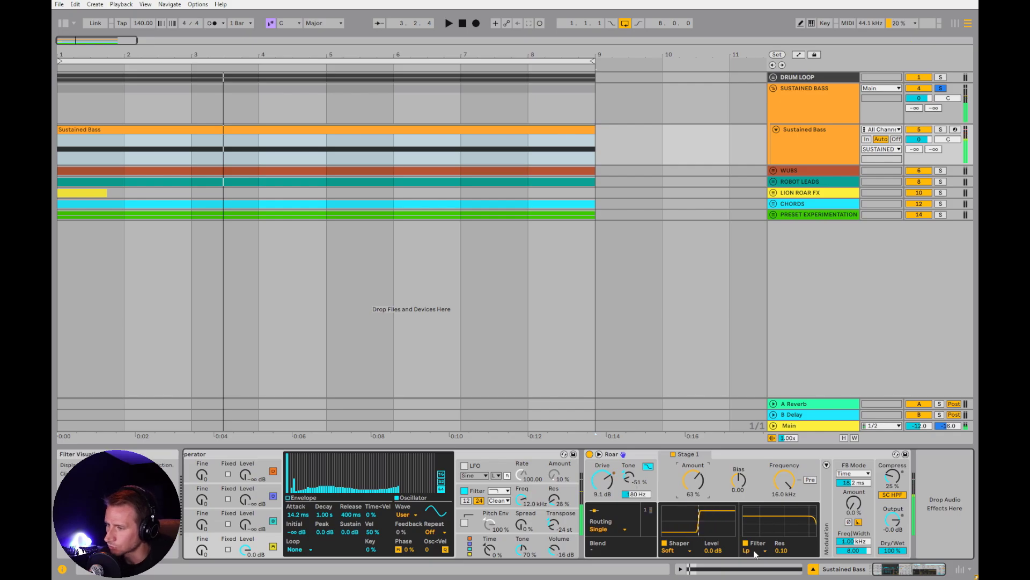
# Switch Roar's filter type to Resamp, lower its Frequency to 2.49 kHz, and raise Tone to 65% during playback
pyautogui.click(755, 552)
pyautogui.click(765, 543)
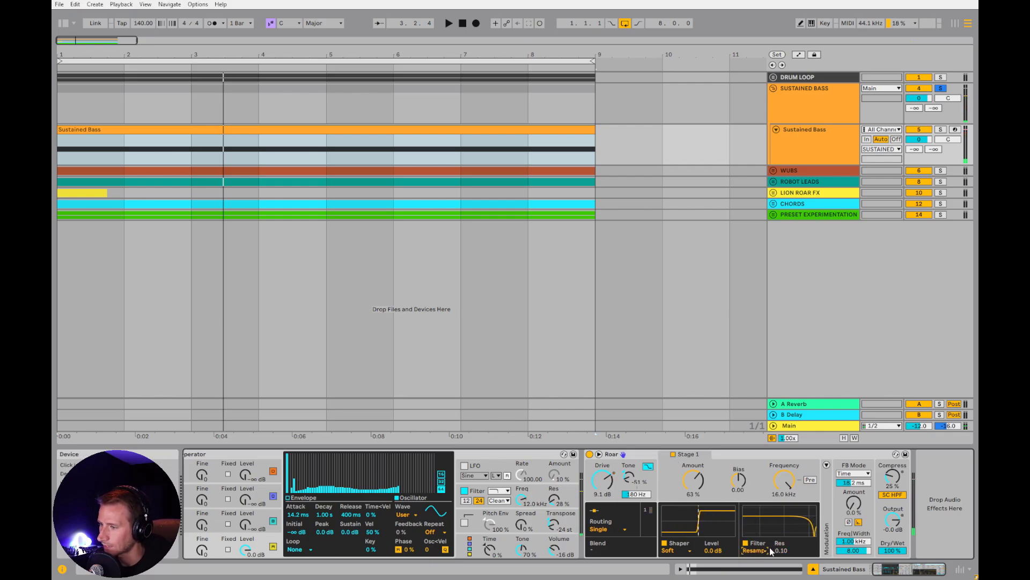
pyautogui.press('space')
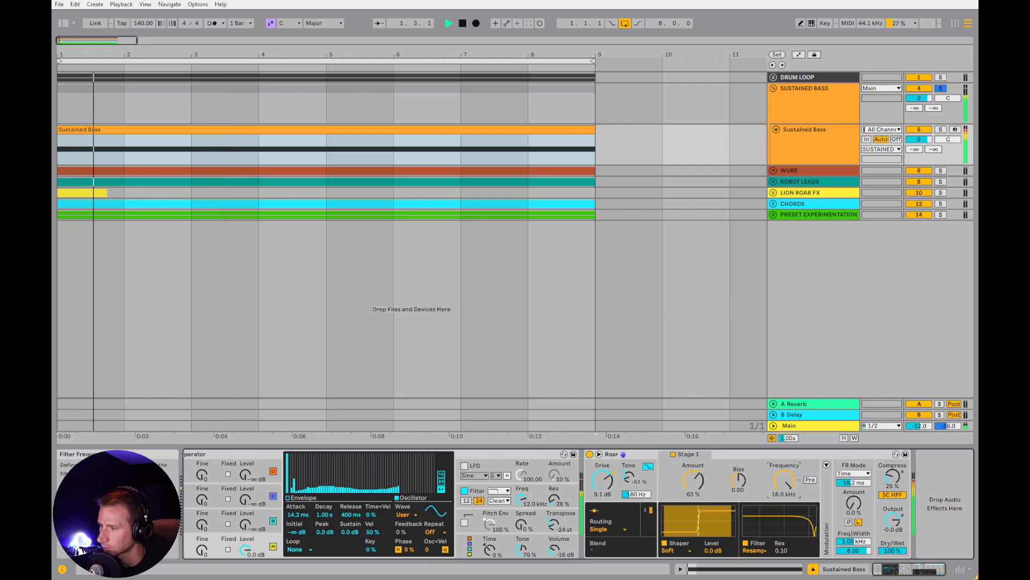
pyautogui.moveTo(784, 479); pyautogui.dragTo(784, 512)
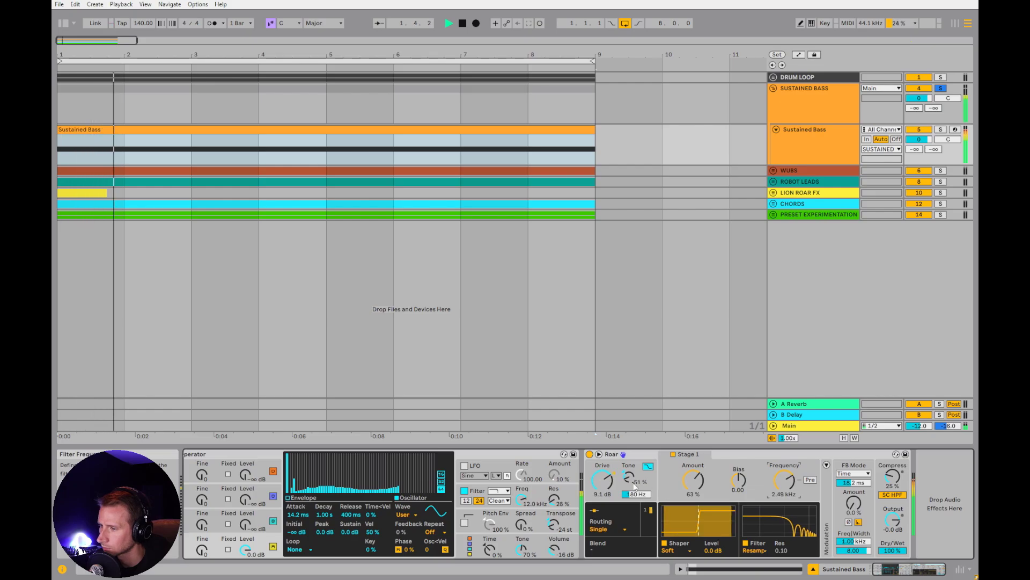
pyautogui.moveTo(628, 476); pyautogui.dragTo(629, 445)
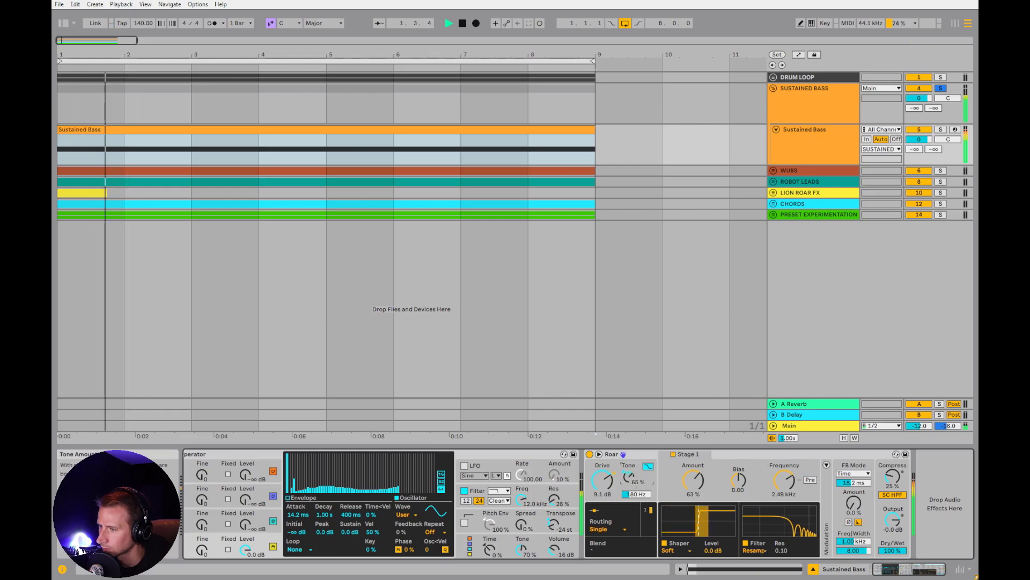
pyautogui.press('space')
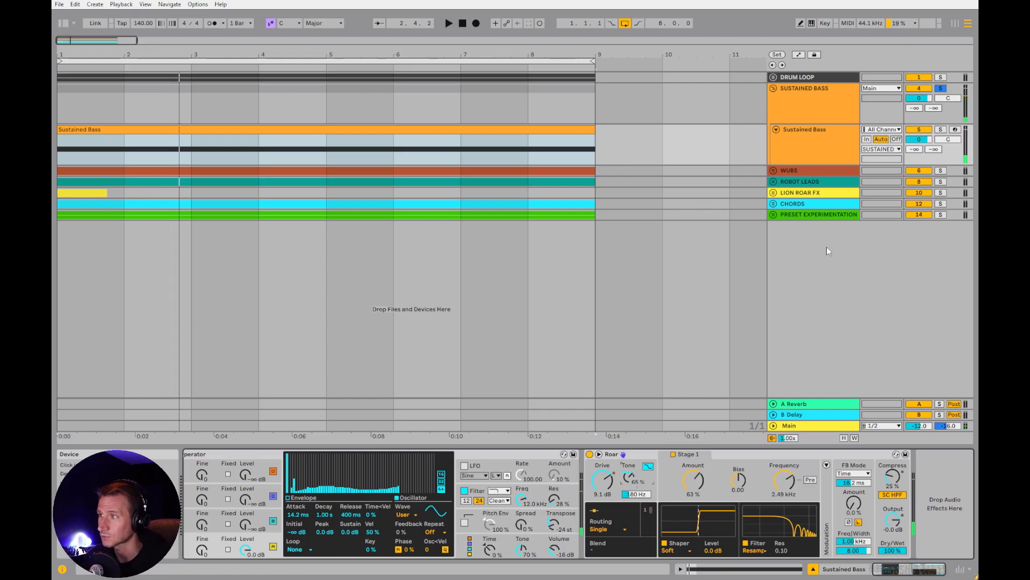
# Rename the Sustained Bass track as Sustained Bass 1
pyautogui.click(819, 159)
pyautogui.hotkey('ctrl', 'r')
pyautogui.press('Right')
pyautogui.write('1')
pyautogui.press('Return')
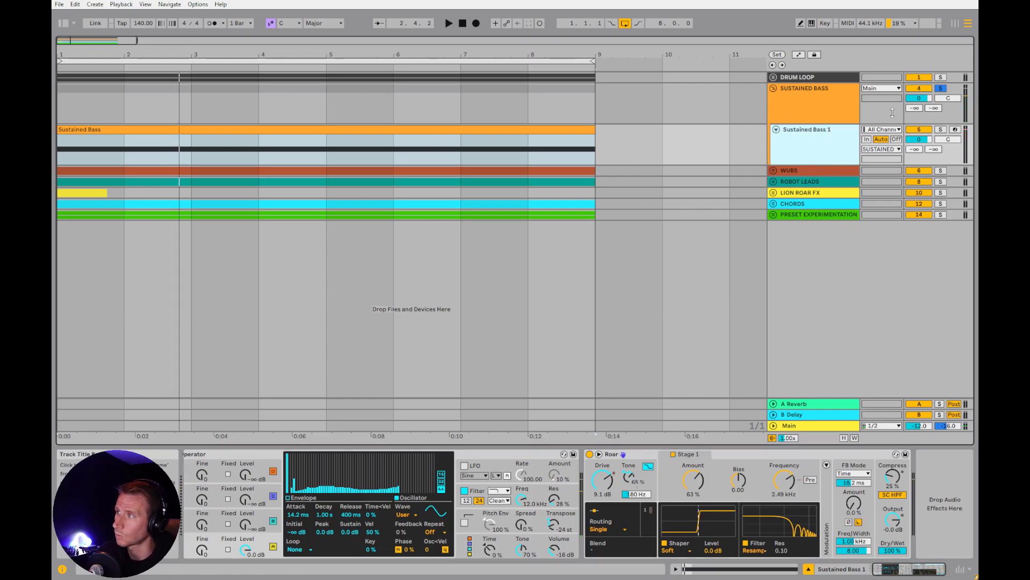
# Unsolo the SUSTAINED BASS group, duplicate the Sustained Bass 1 track, and solo and select the copy
pyautogui.click(941, 91)
pyautogui.hotkey('ctrl', 'd')
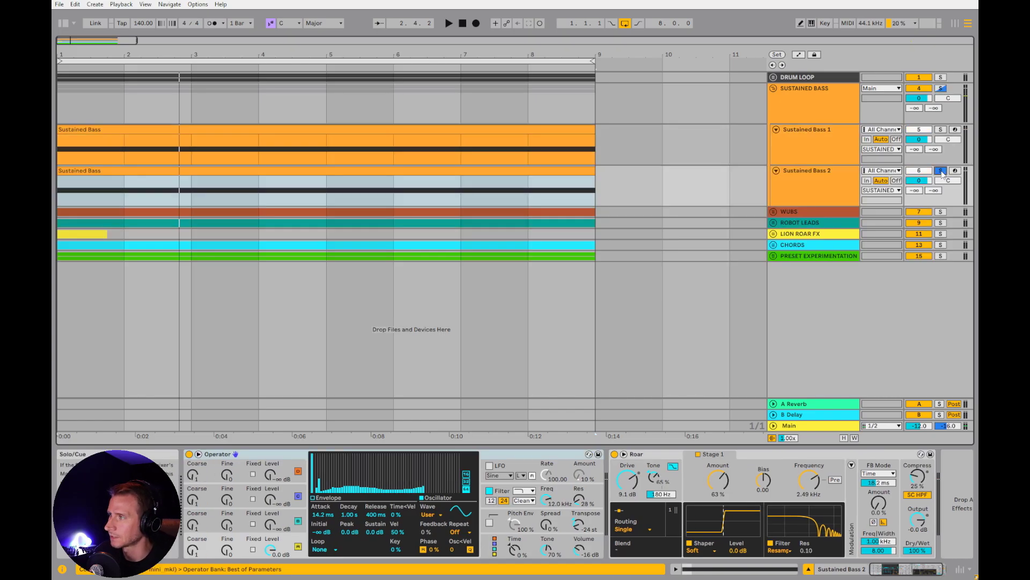
pyautogui.click(941, 170)
pyautogui.click(549, 171)
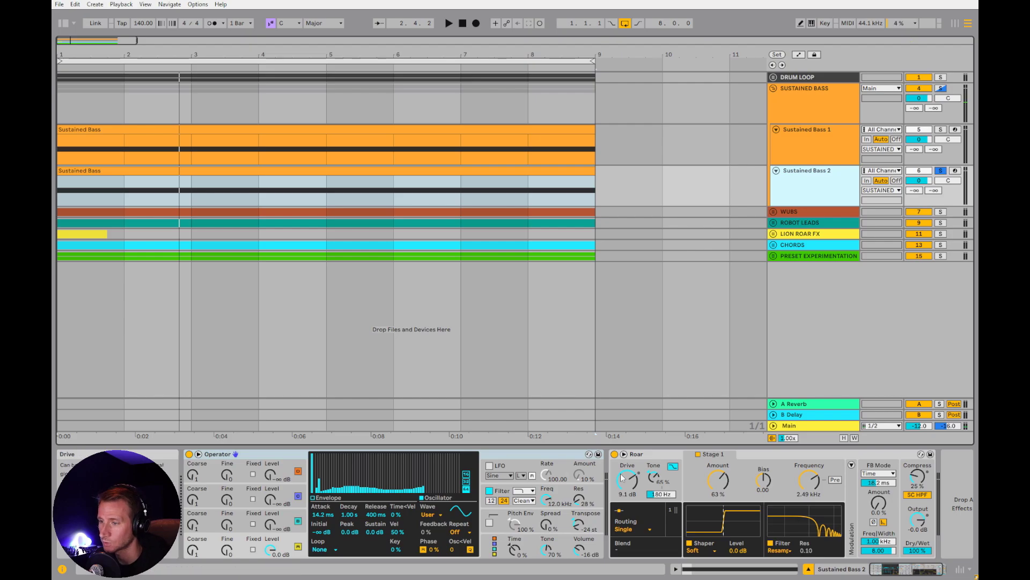
# Lower Roar's Tone on Sustained Bass 2 to -25% during playback, and compare it against Sustained Bass 1 by switching solos
pyautogui.press('space')
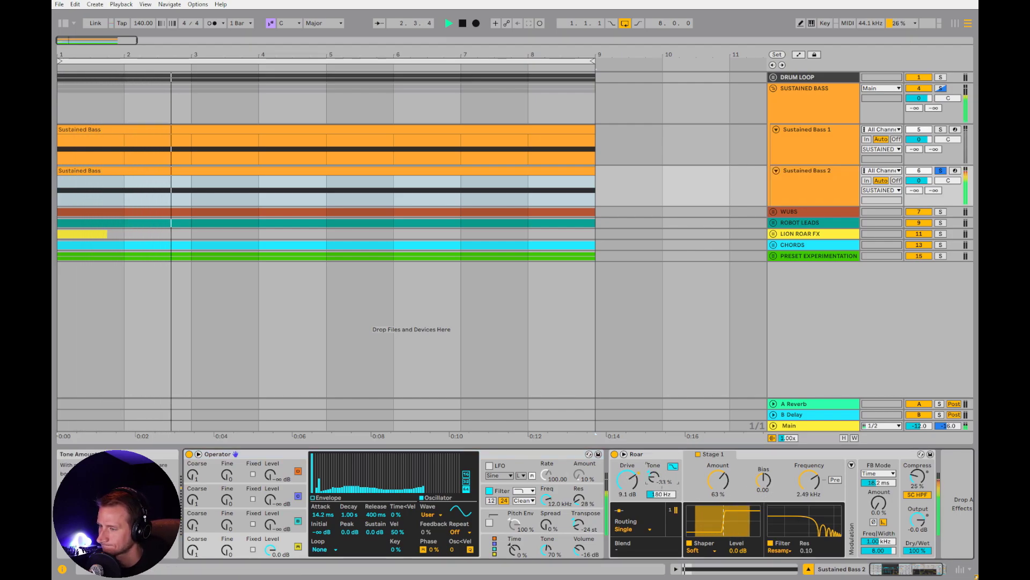
pyautogui.click(940, 129)
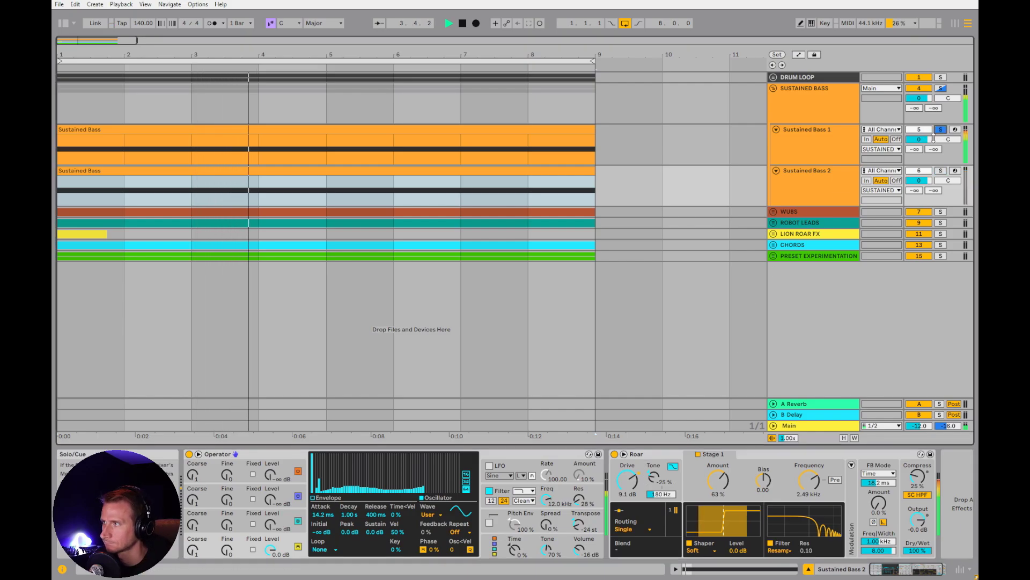
pyautogui.click(941, 171)
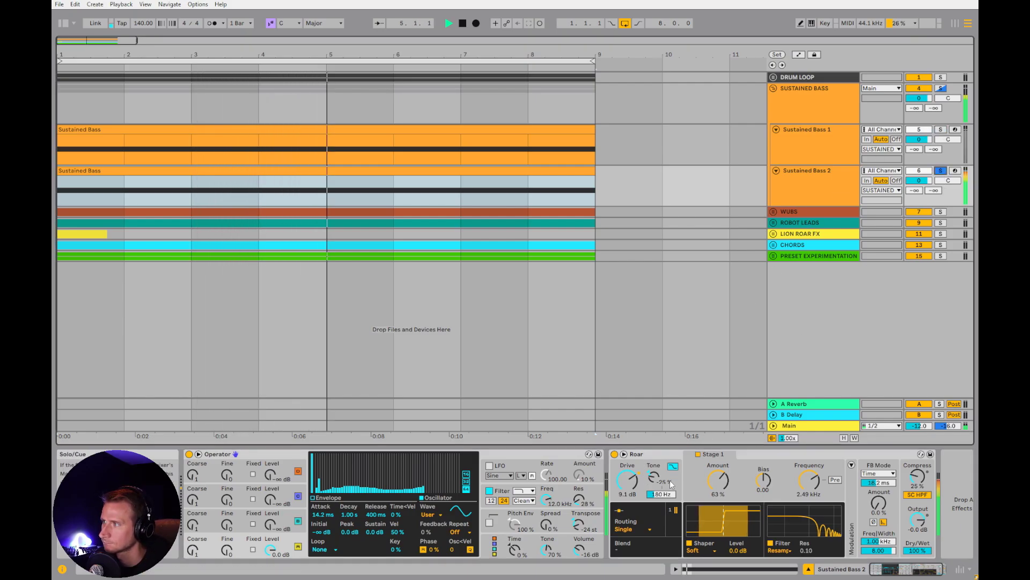
# Set Roar on Sustained Bass 2 to -57% Tone, 59% shaper Amount and 788 Hz filter Frequency
pyautogui.moveTo(654, 477); pyautogui.dragTo(654, 495)
pyautogui.moveTo(718, 479); pyautogui.dragTo(718, 483)
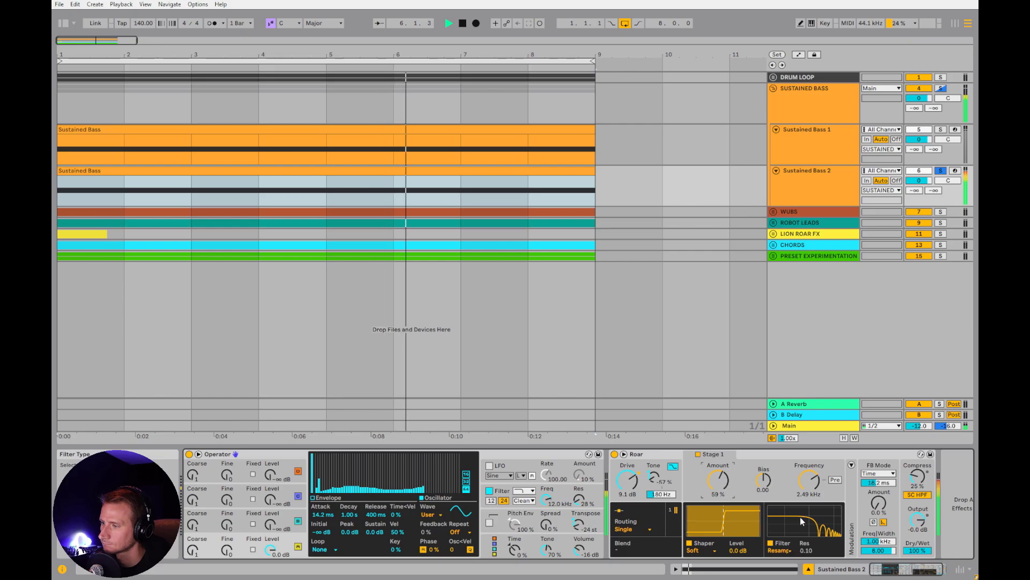
pyautogui.moveTo(809, 479); pyautogui.dragTo(809, 497)
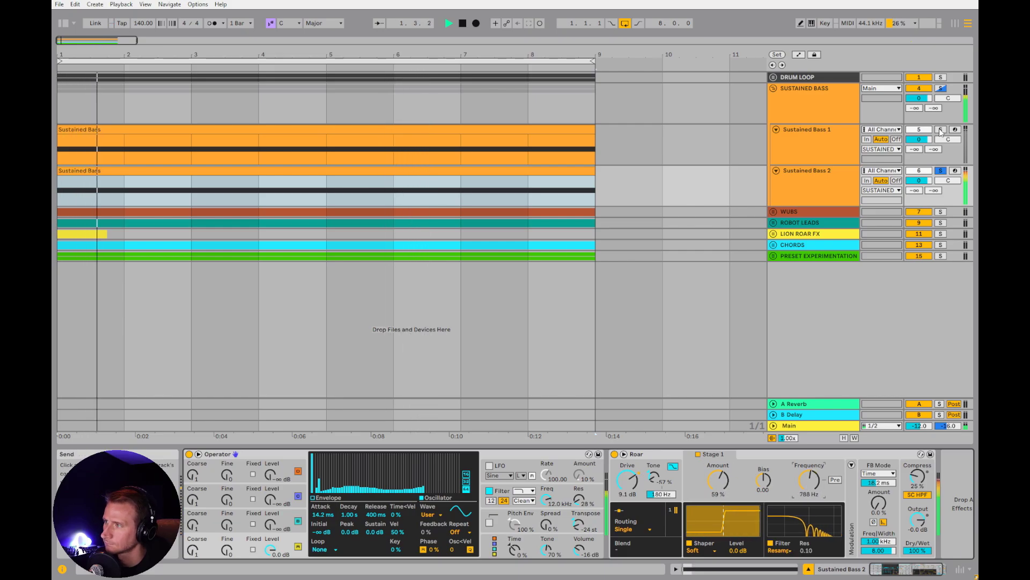
# Compare the sound of Sustained Bass 1 and Sustained Bass 2 by alternating their solos during playback
pyautogui.click(940, 130)
pyautogui.click(940, 171)
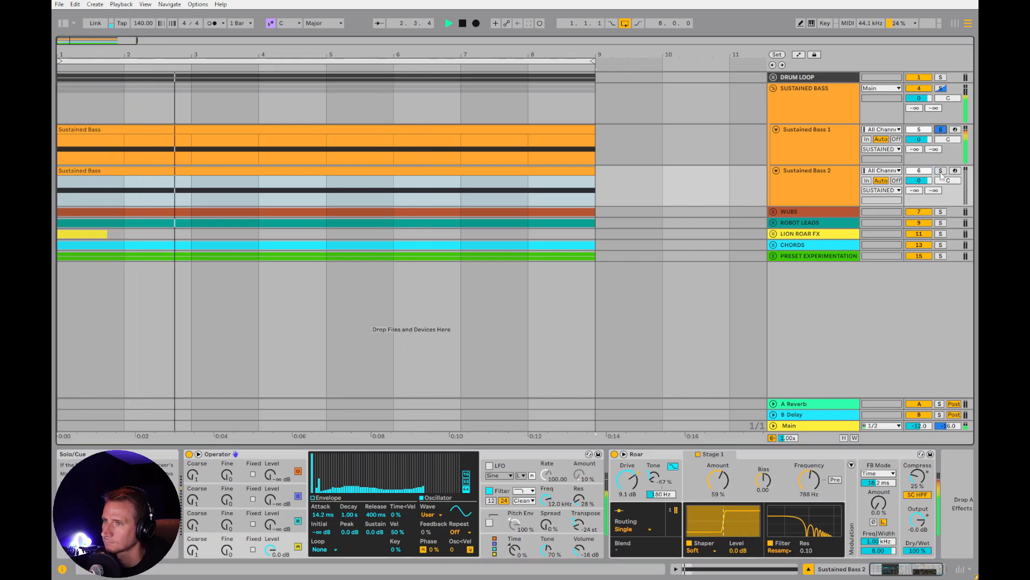
pyautogui.click(941, 130)
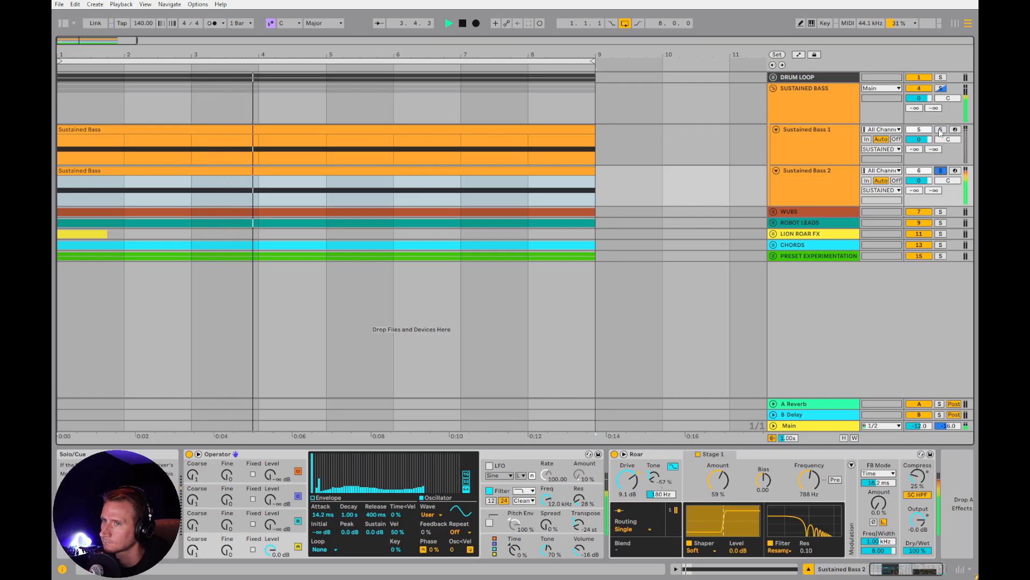
# Solo Sustained Bass 1, try Roar's shaper Bias up to 0.43 during playback, and reset it to 0.00
pyautogui.click(830, 146)
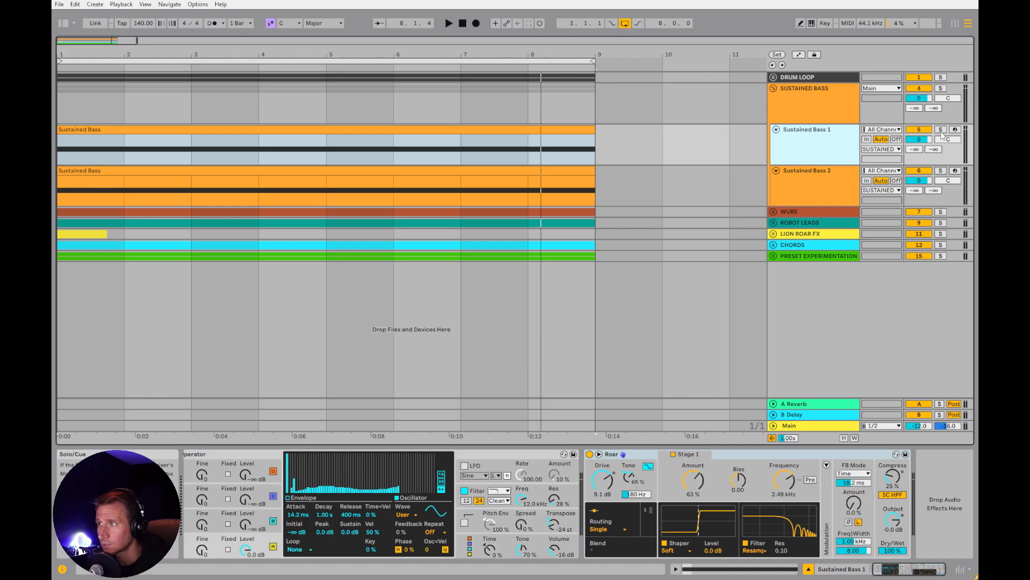
pyautogui.click(941, 130)
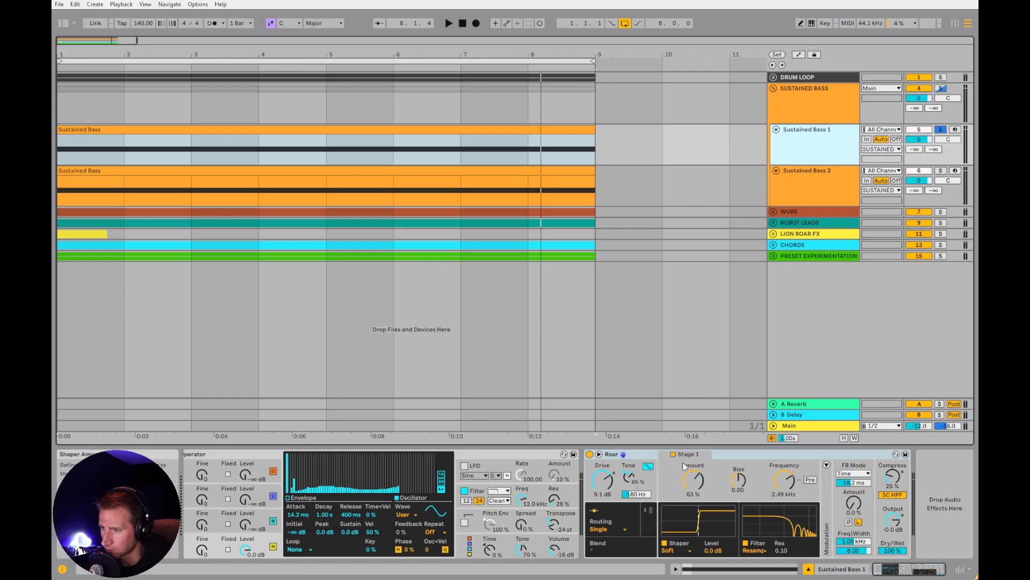
pyautogui.click(739, 480)
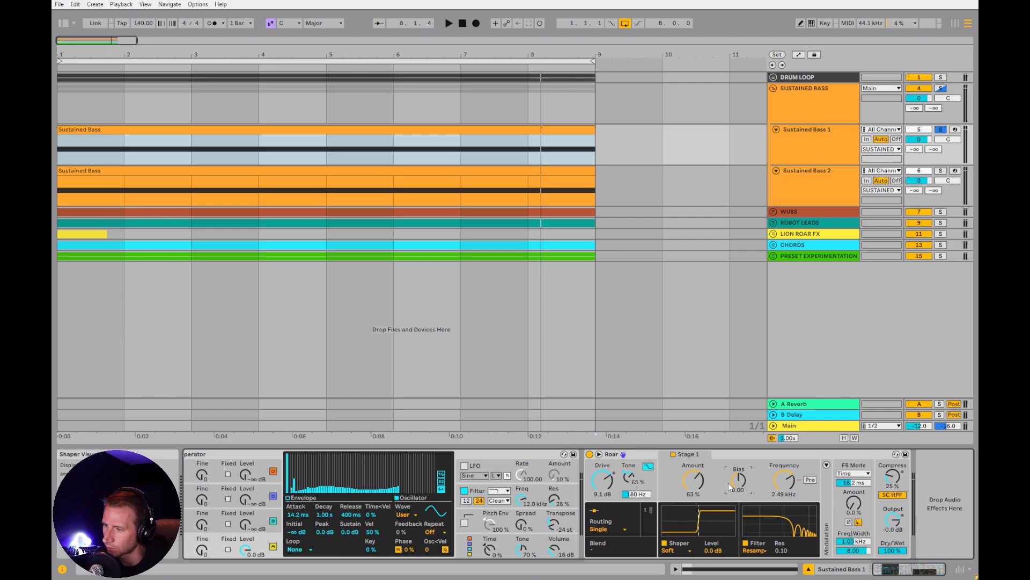
pyautogui.press('space')
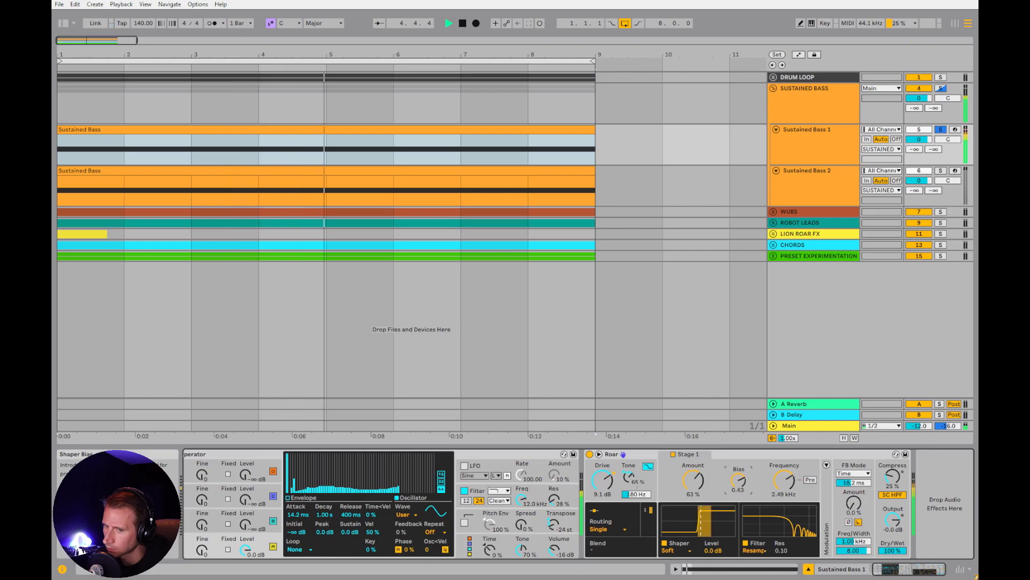
pyautogui.press('space')
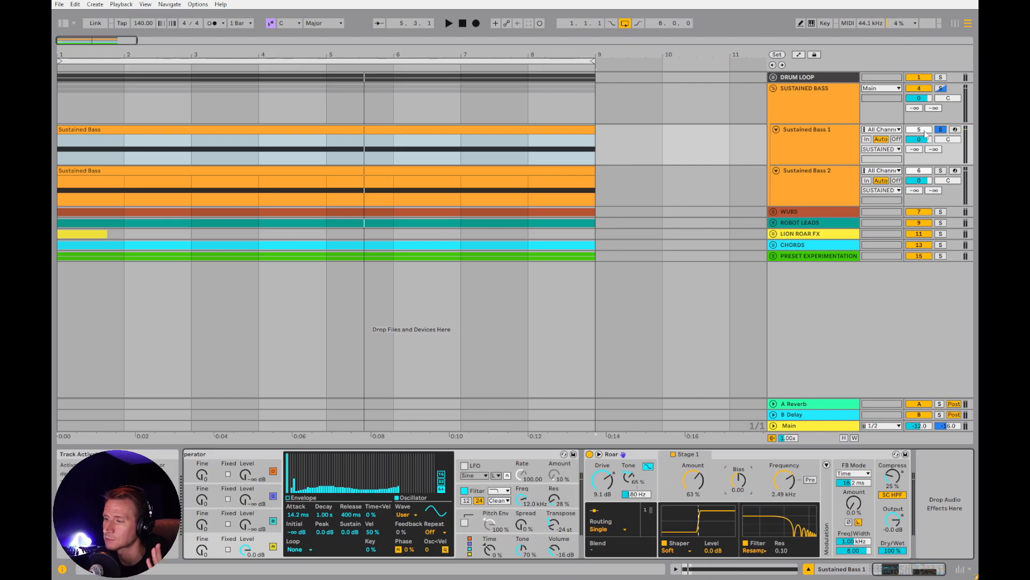
# Collapse the SUSTAINED BASS group, expand and solo the WUBS group, and select the Wubs track's clip with Roar shown
pyautogui.click(773, 89)
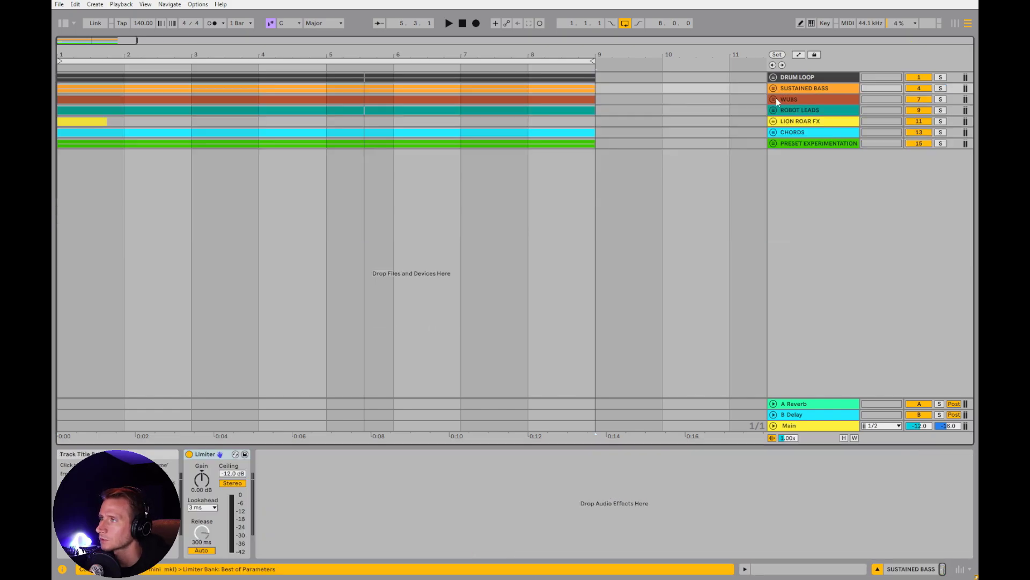
pyautogui.click(774, 99)
pyautogui.click(940, 100)
pyautogui.click(822, 150)
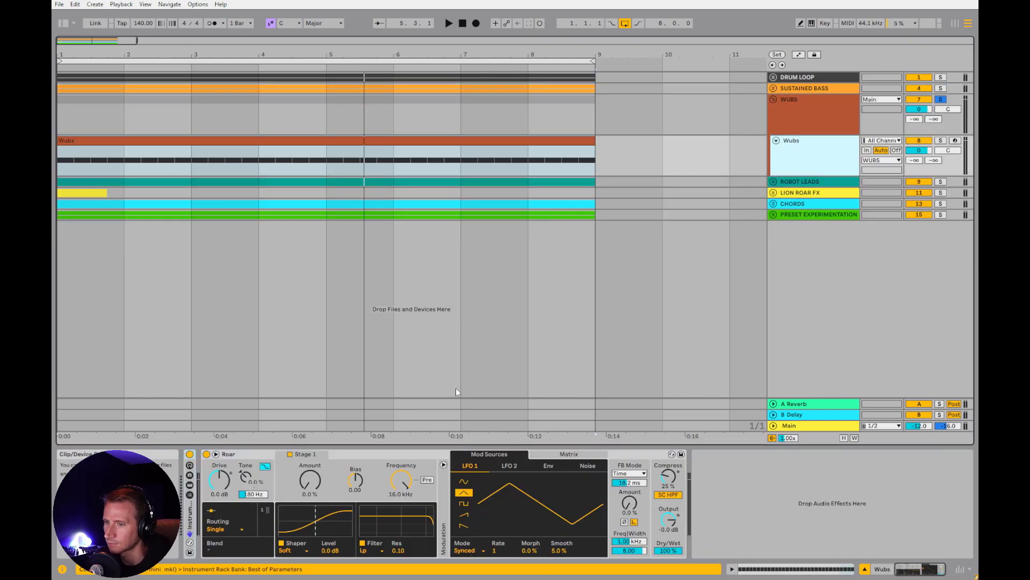
pyautogui.click(255, 454)
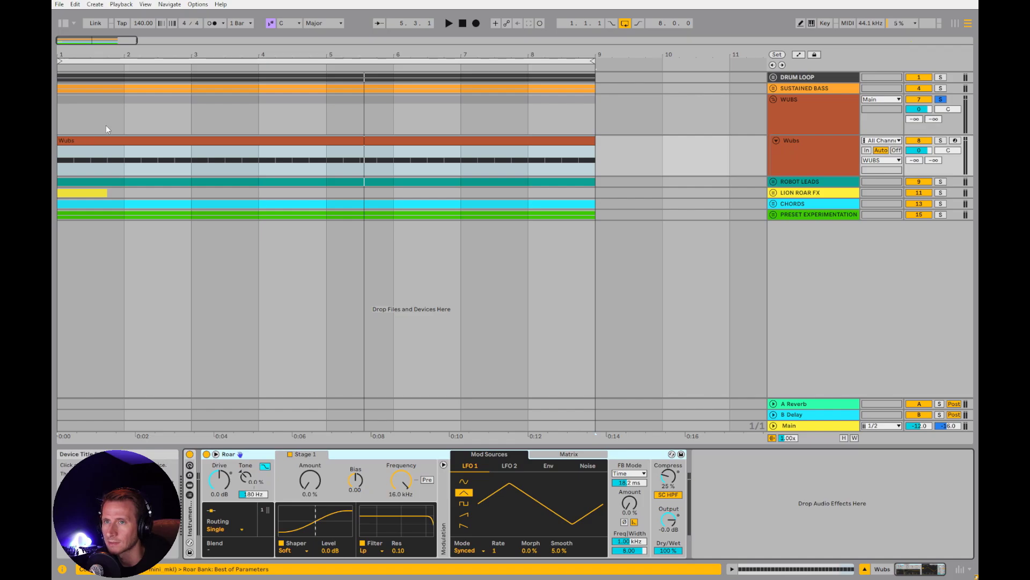
pyautogui.click(97, 141)
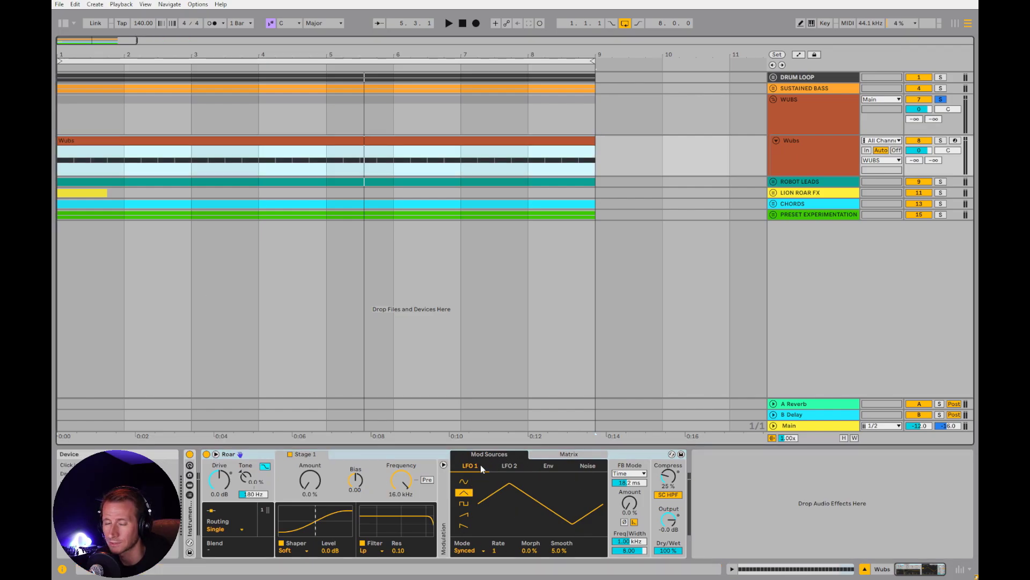
# Hide and reshow Roar's modulation section on Wubs, and open the device's expanded view
pyautogui.click(444, 465)
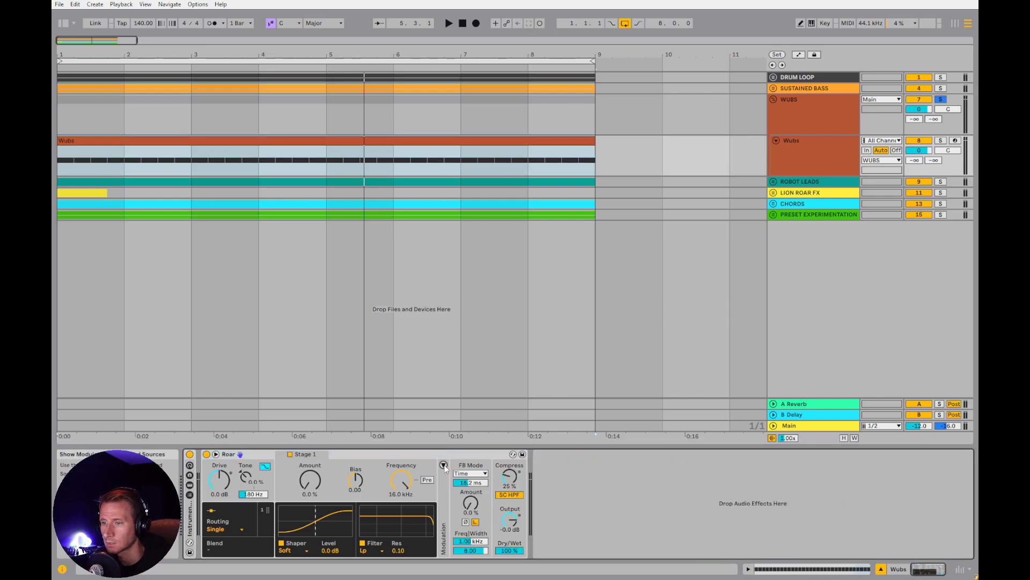
pyautogui.click(443, 465)
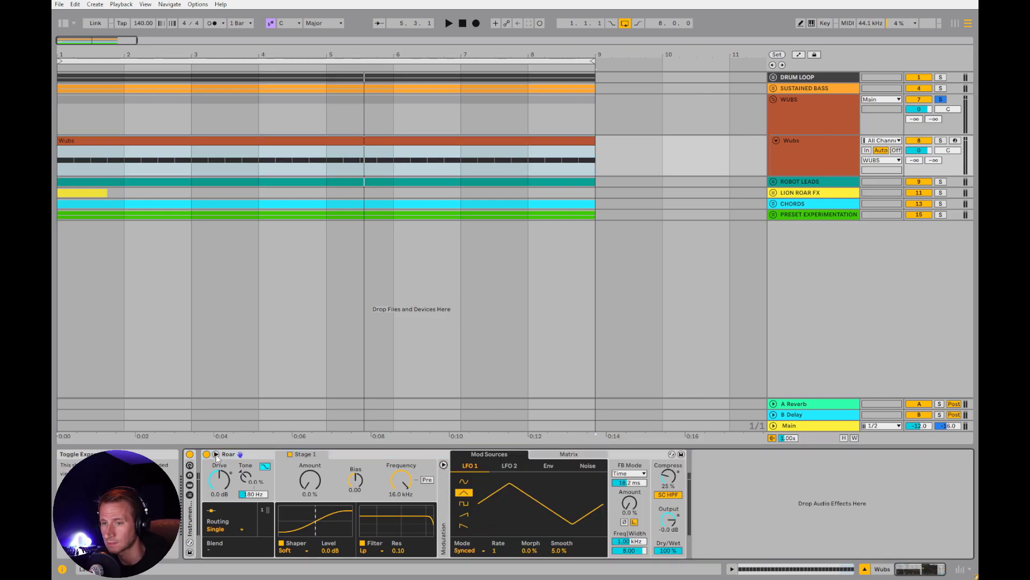
pyautogui.click(215, 454)
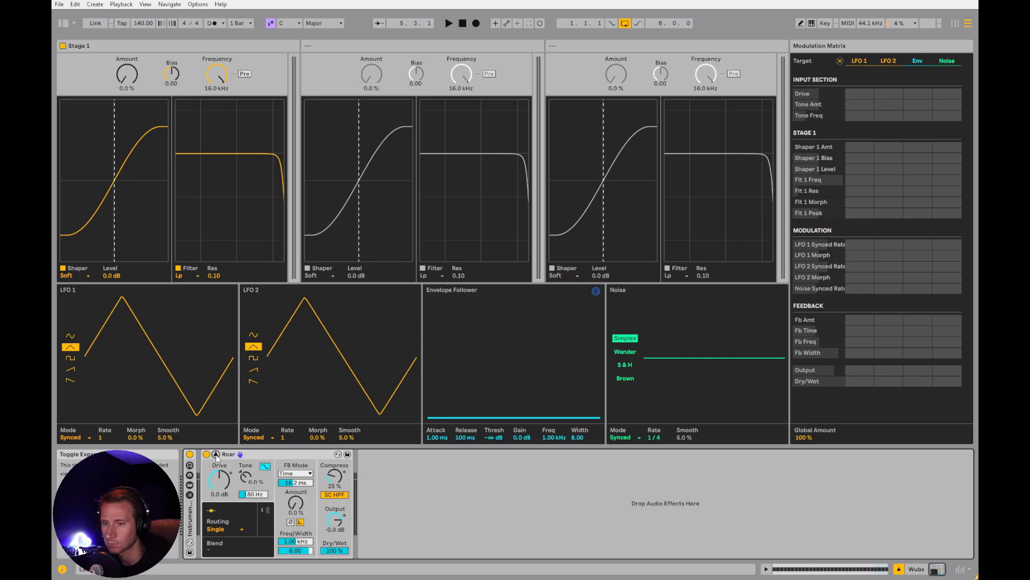
# Play the wubs, raise the Stage 1 shaper Amount to 43%, and close Roar's expanded view
pyautogui.press('space')
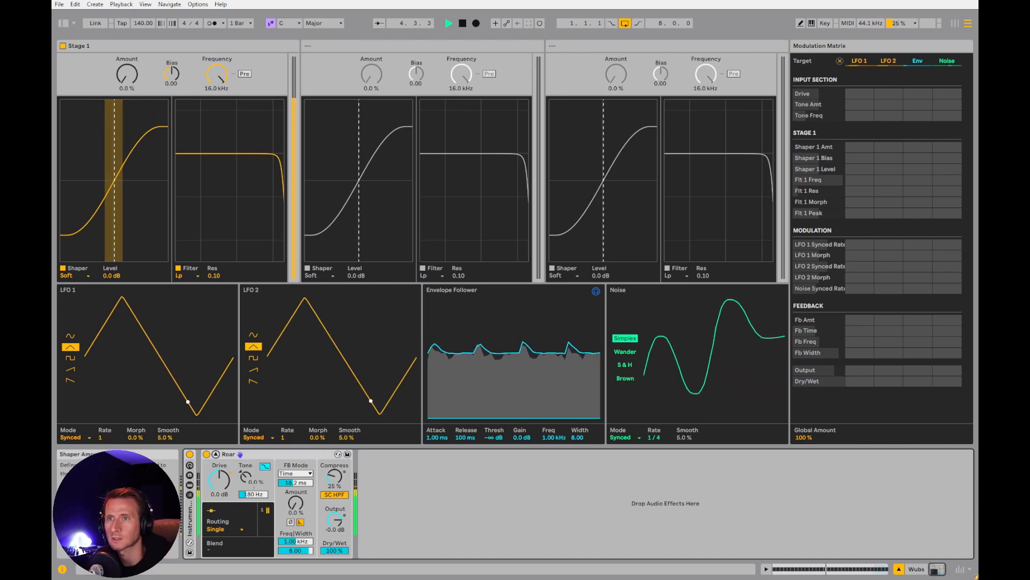
pyautogui.moveTo(172, 127); pyautogui.dragTo(127, 72)
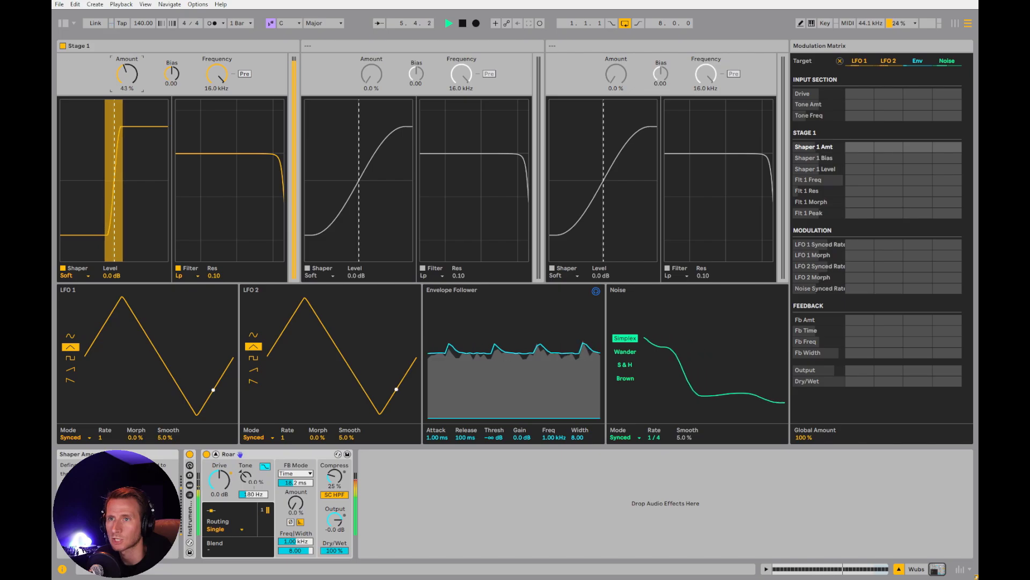
pyautogui.click(215, 454)
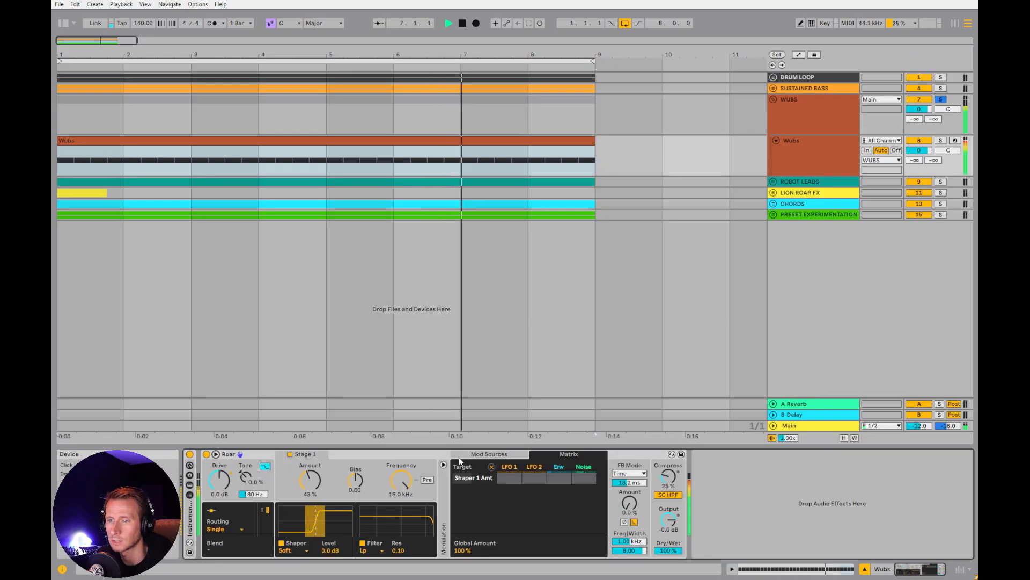
# Try the Digital and Tube shaper types in Stage 1 during playback, and settle on Poly
pyautogui.click(287, 550)
pyautogui.click(296, 455)
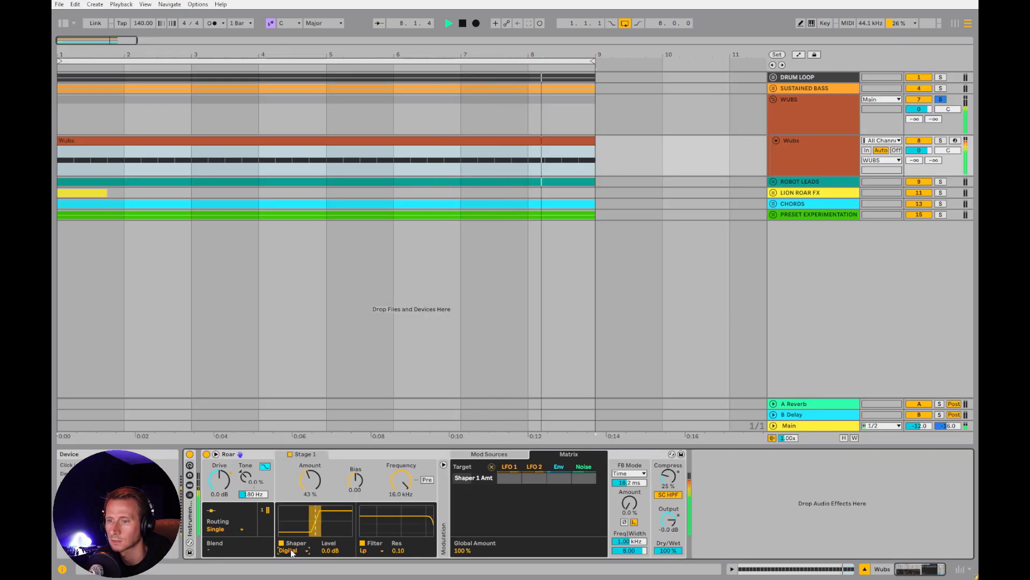
pyautogui.click(292, 550)
pyautogui.click(295, 481)
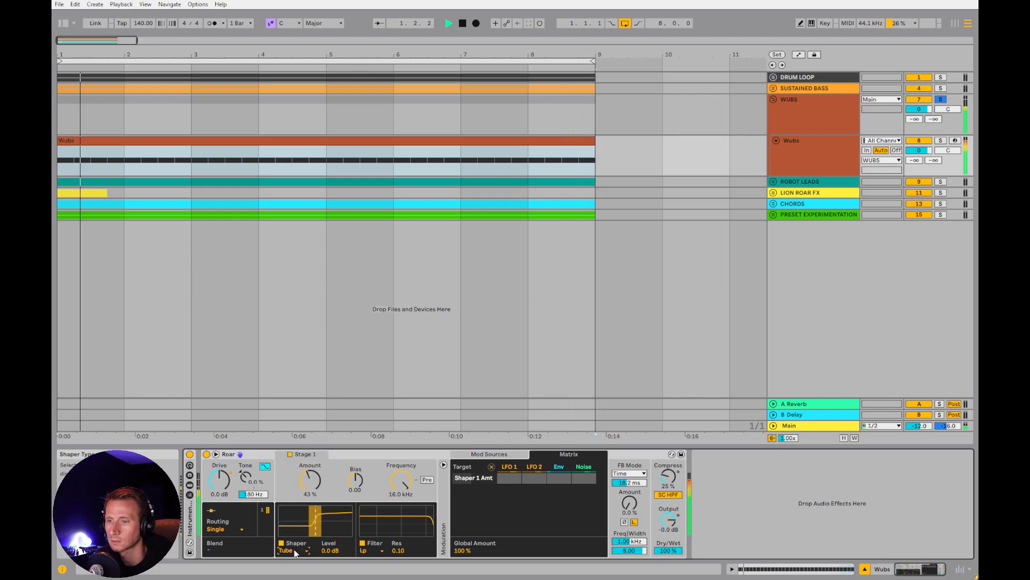
pyautogui.click(294, 550)
pyautogui.click(294, 507)
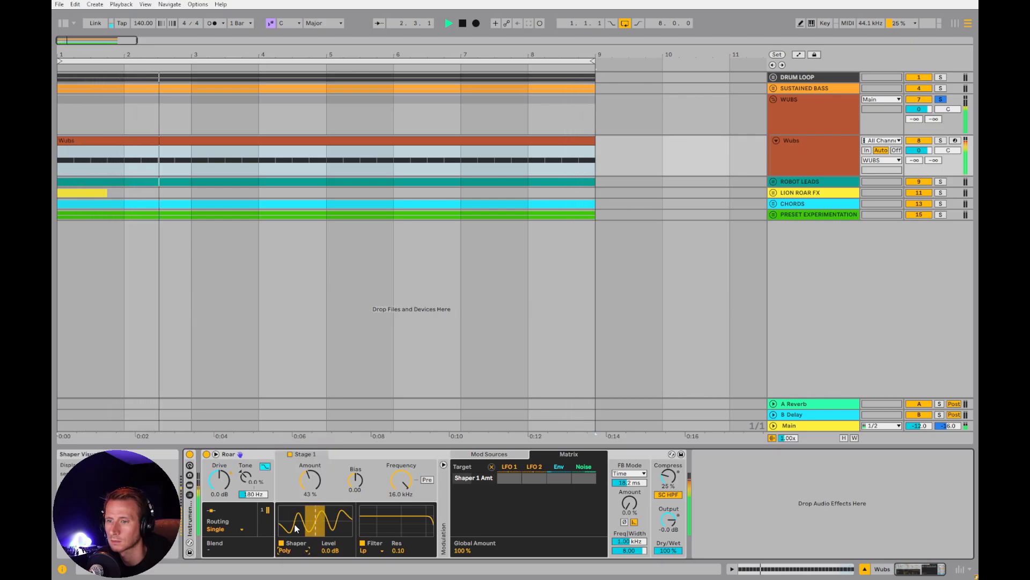
# Fine-tune the Stage 1 shaper Amount to 46%, reopen Roar's expanded view, and stop playback
pyautogui.moveTo(310, 479); pyautogui.dragTo(309, 476)
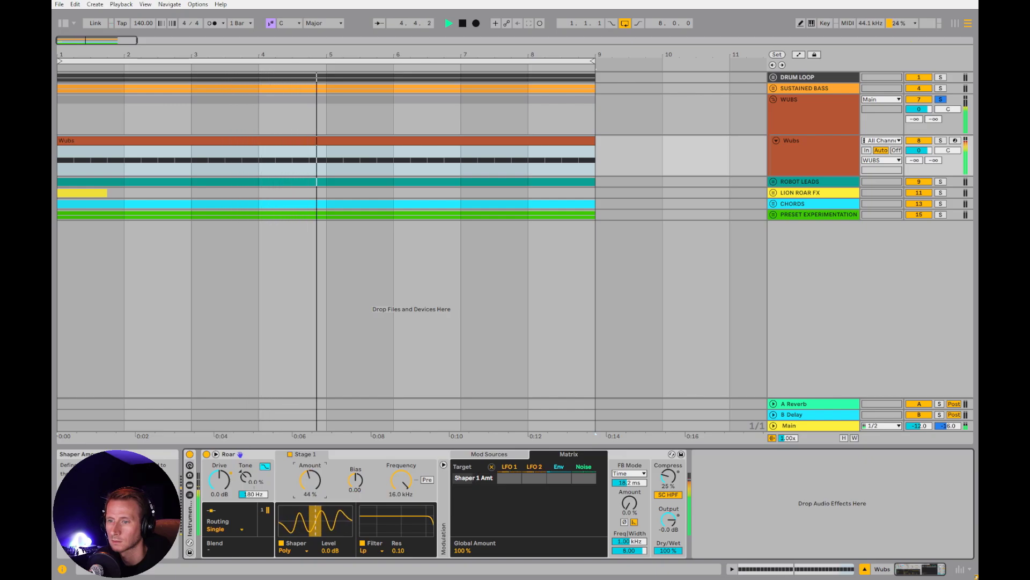
pyautogui.click(215, 455)
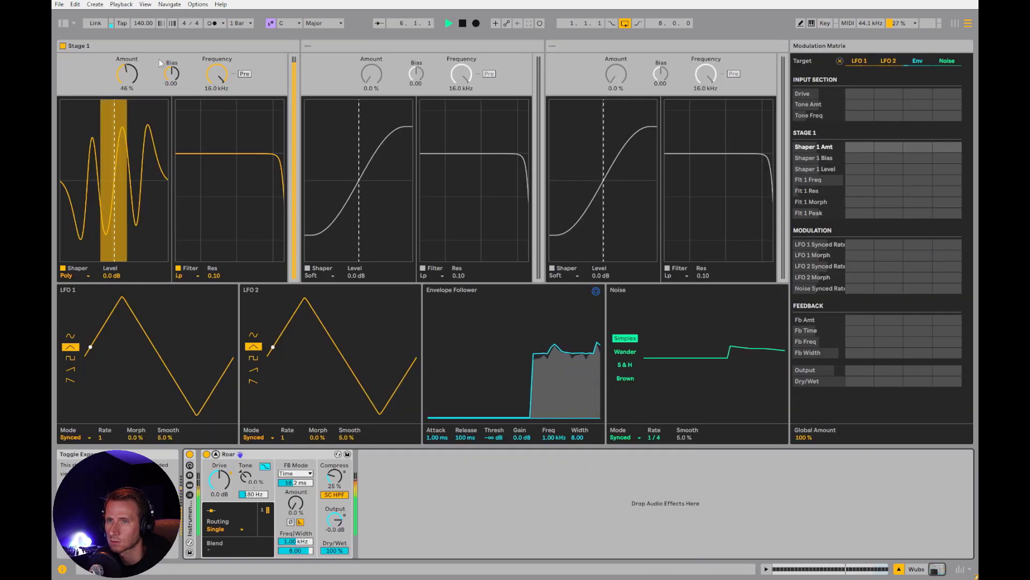
pyautogui.press('space')
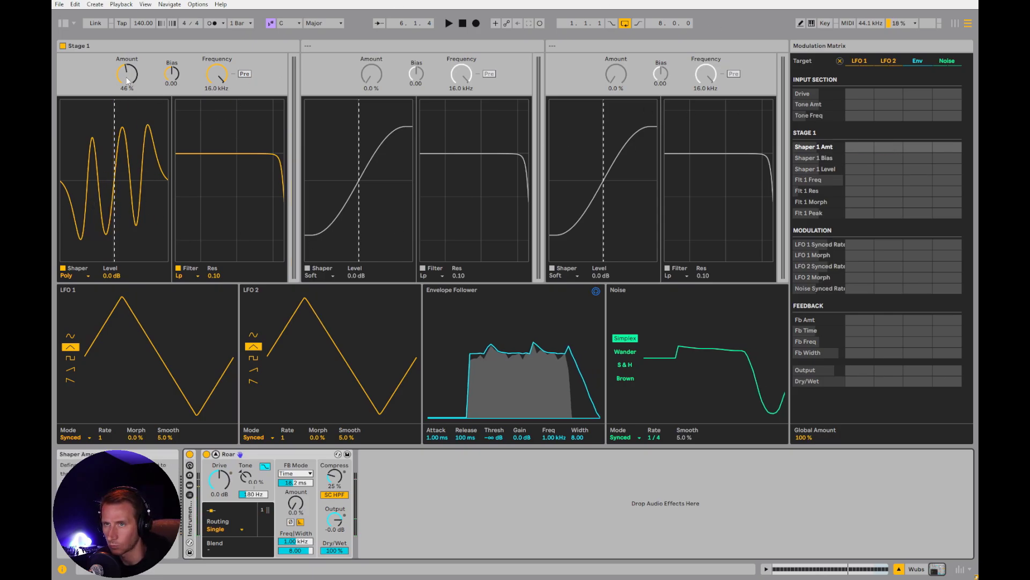
# Lower the shaper Amount to 38%, modulate Shaper 1 Amt by 100 from LFO 1, and give LFO 1 a sine waveform
pyautogui.moveTo(127, 79); pyautogui.dragTo(139, 80)
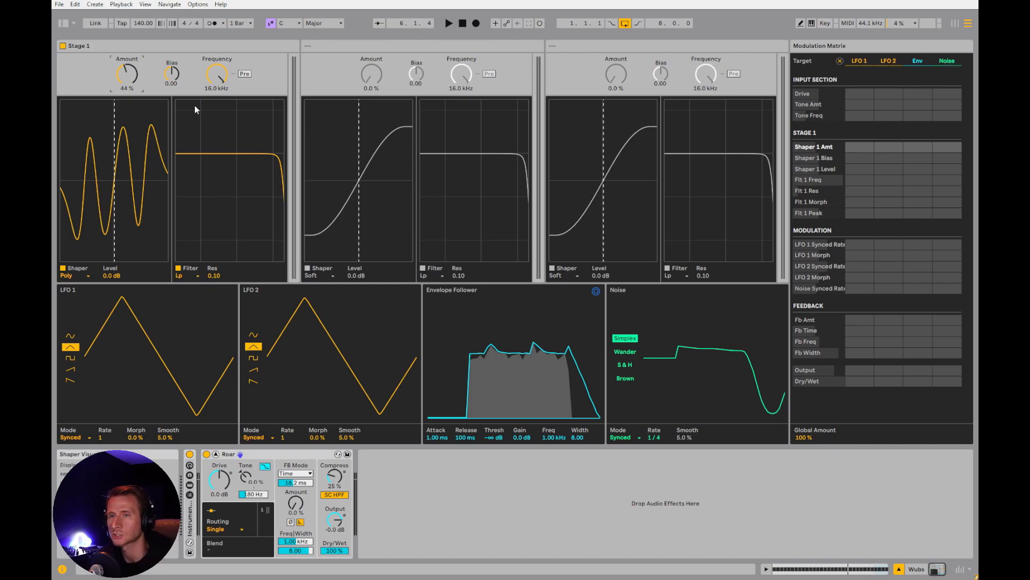
pyautogui.moveTo(128, 77)
pyautogui.mouseDown()
pyautogui.moveTo(129, 94)
pyautogui.moveTo(128, 85)
pyautogui.mouseUp()
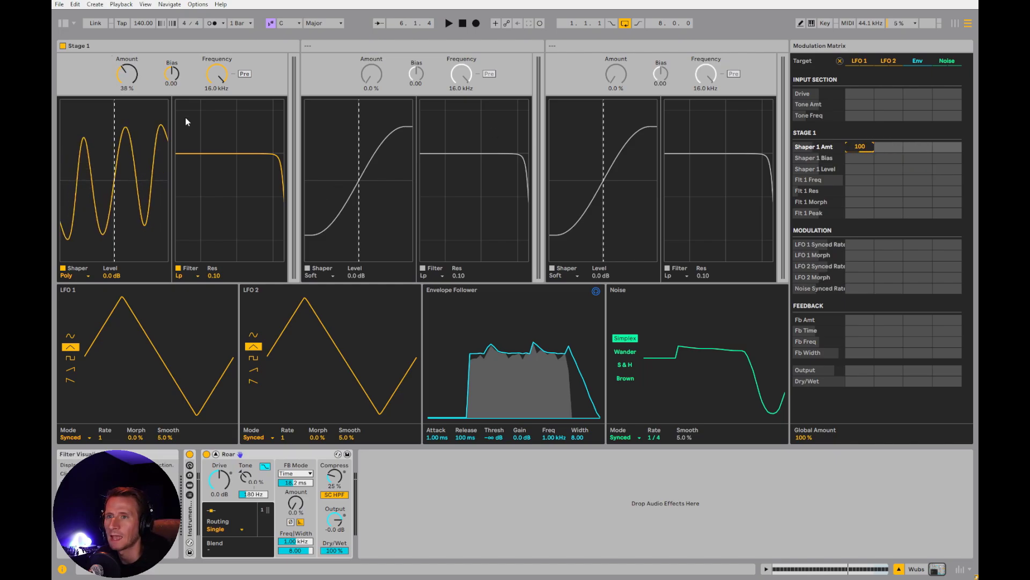
pyautogui.click(71, 336)
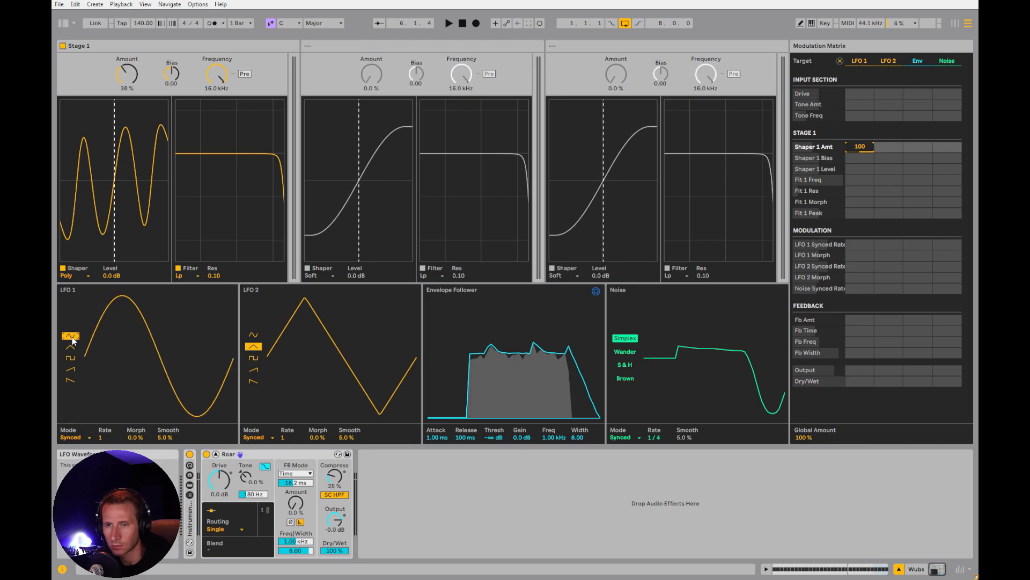
# Set LFO 1's Rate to 1/4 and the Stage 1 shaper Amount to 60% during playback, and stop
pyautogui.press('space')
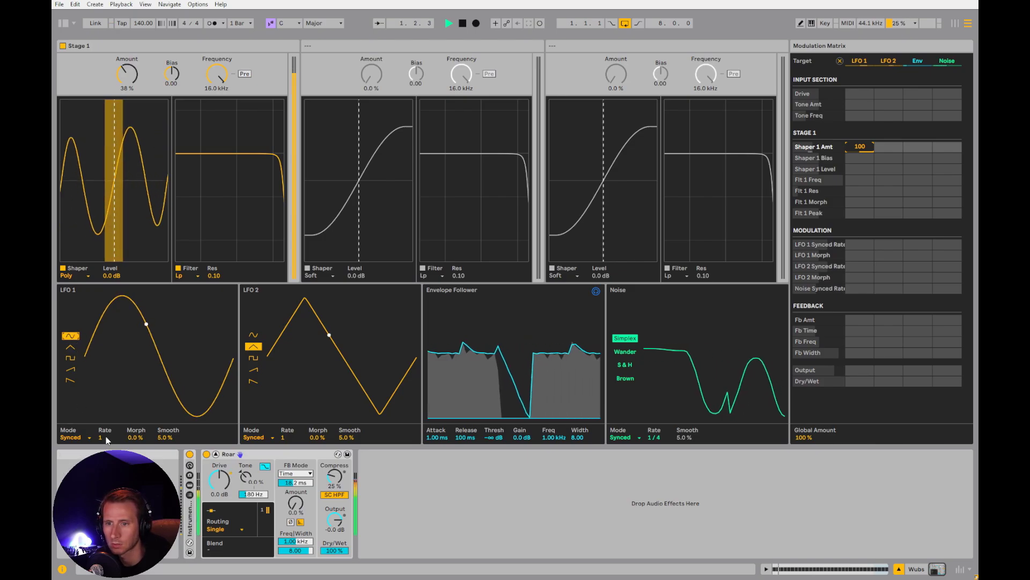
pyautogui.moveTo(110, 440); pyautogui.dragTo(110, 428)
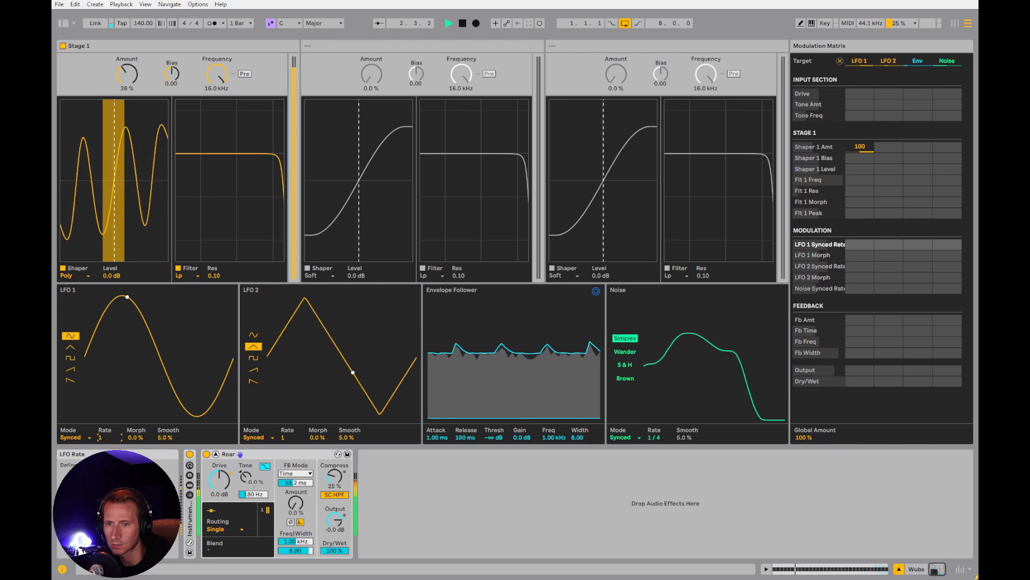
pyautogui.moveTo(126, 74); pyautogui.dragTo(127, 53)
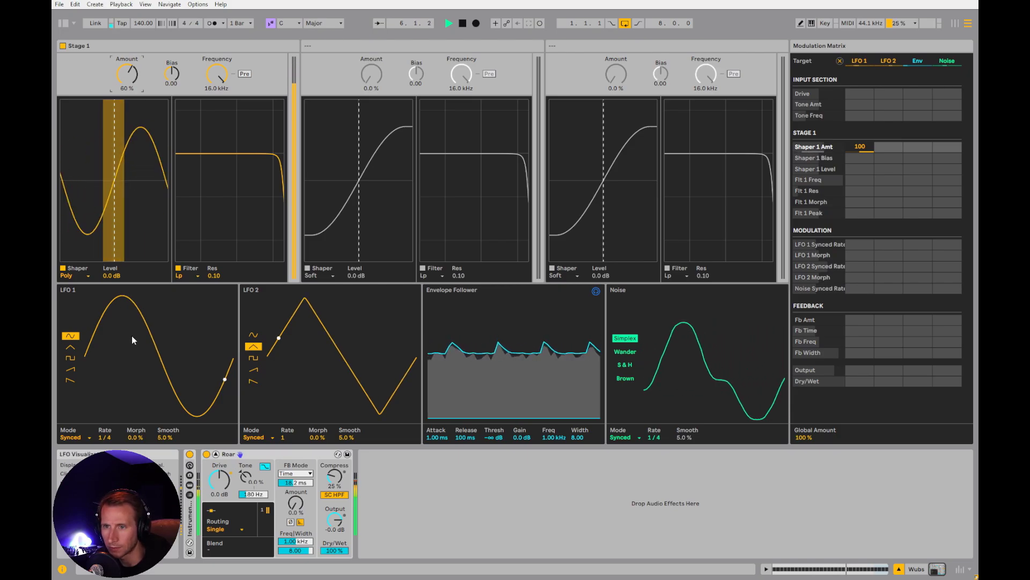
pyautogui.press('space')
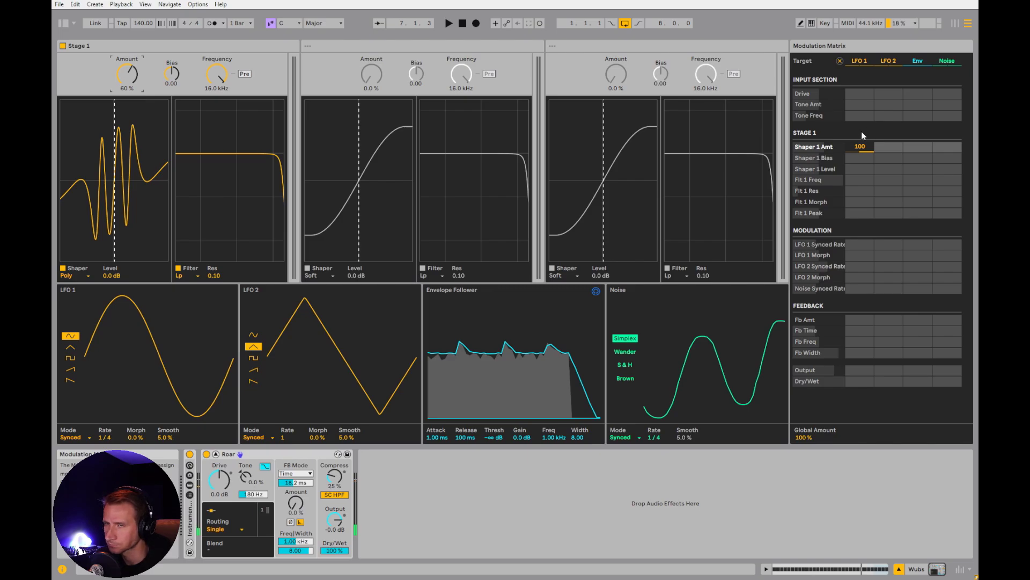
# Add LFO 2 modulation of 100 to Shaper 1 Amt, and raise the shaper Amount to 84% during playback
pyautogui.press('space')
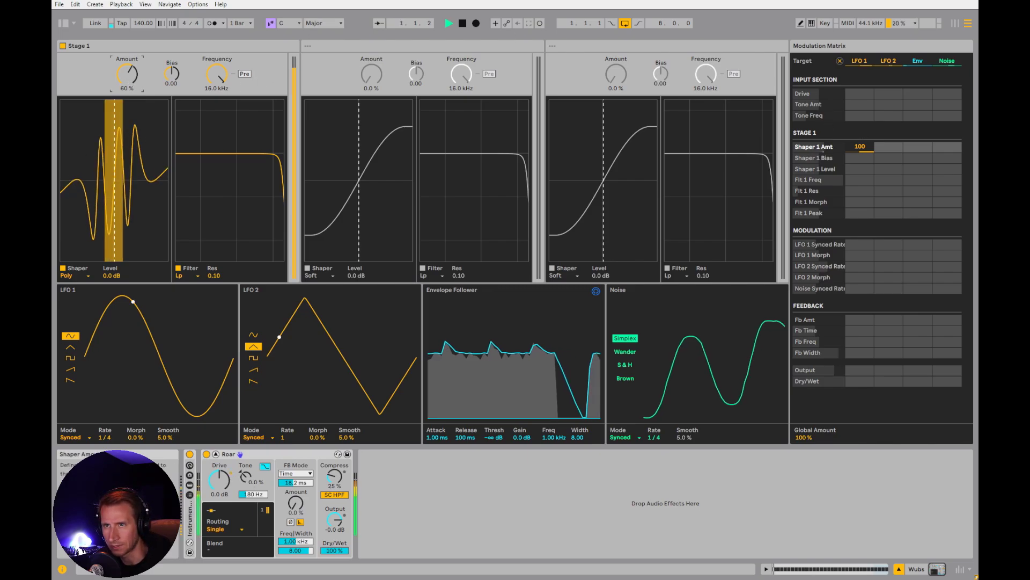
pyautogui.moveTo(127, 74); pyautogui.dragTo(127, 102)
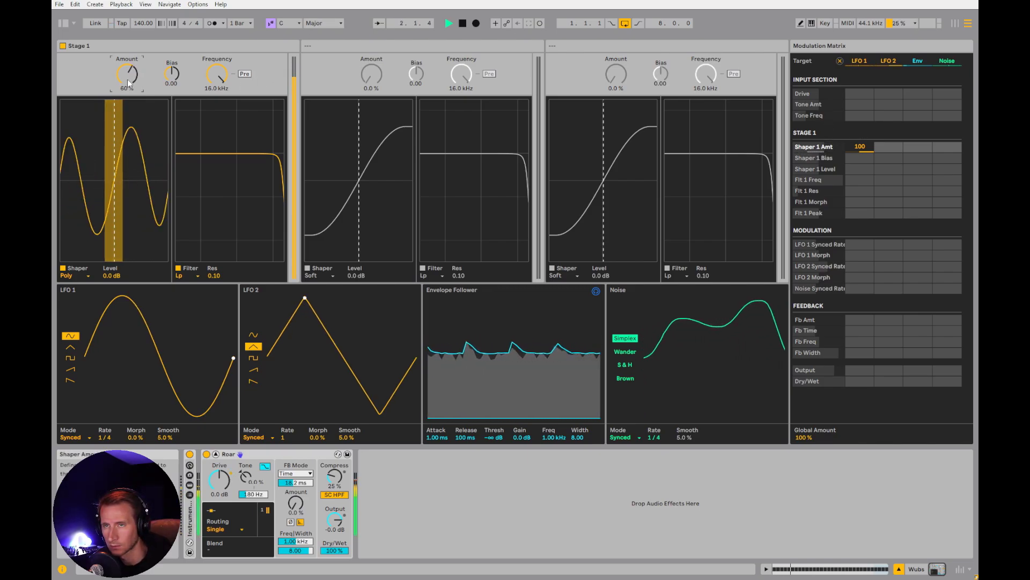
pyautogui.press('space')
pyautogui.moveTo(889, 147); pyautogui.dragTo(889, 142)
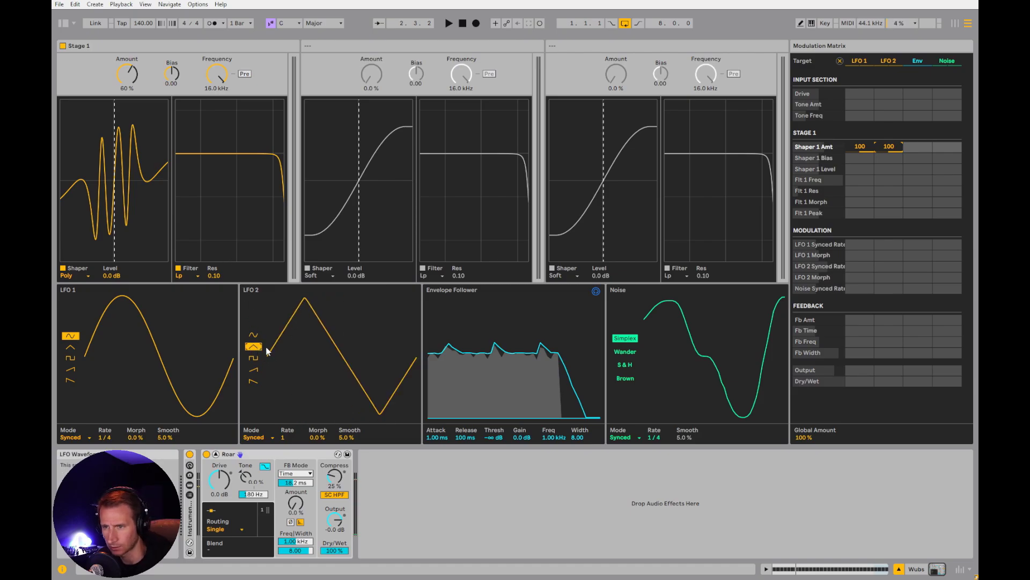
pyautogui.press('space')
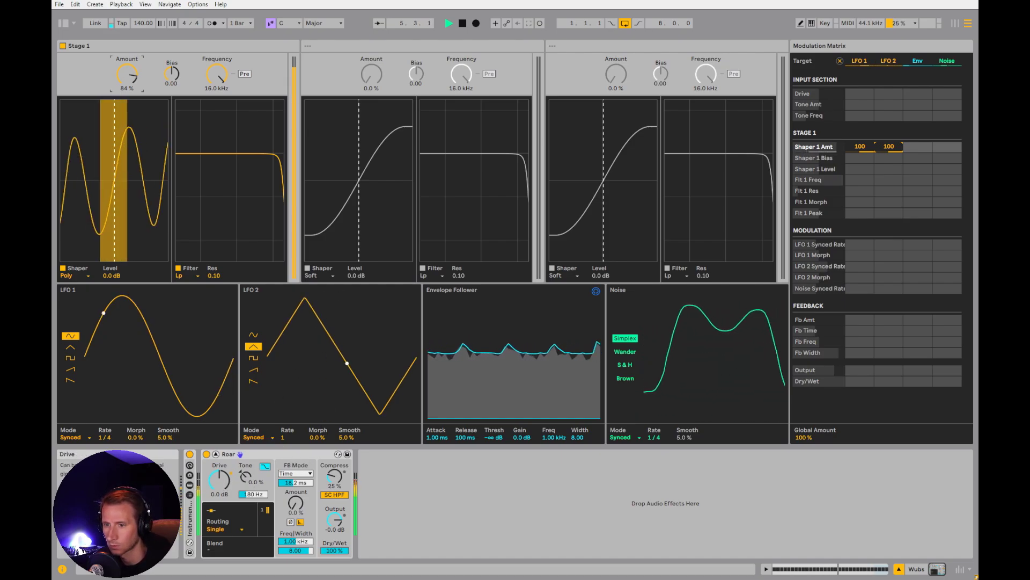
# Try Roar's Drive up to 14 dB, settle it at 3.8 dB with Tone at -35%, and stop playback
pyautogui.moveTo(219, 479)
pyautogui.mouseDown()
pyautogui.moveTo(219, 462)
pyautogui.moveTo(246, 492)
pyautogui.moveTo(219, 484)
pyautogui.moveTo(246, 486)
pyautogui.moveTo(219, 460)
pyautogui.mouseUp()
pyautogui.click(246, 477)
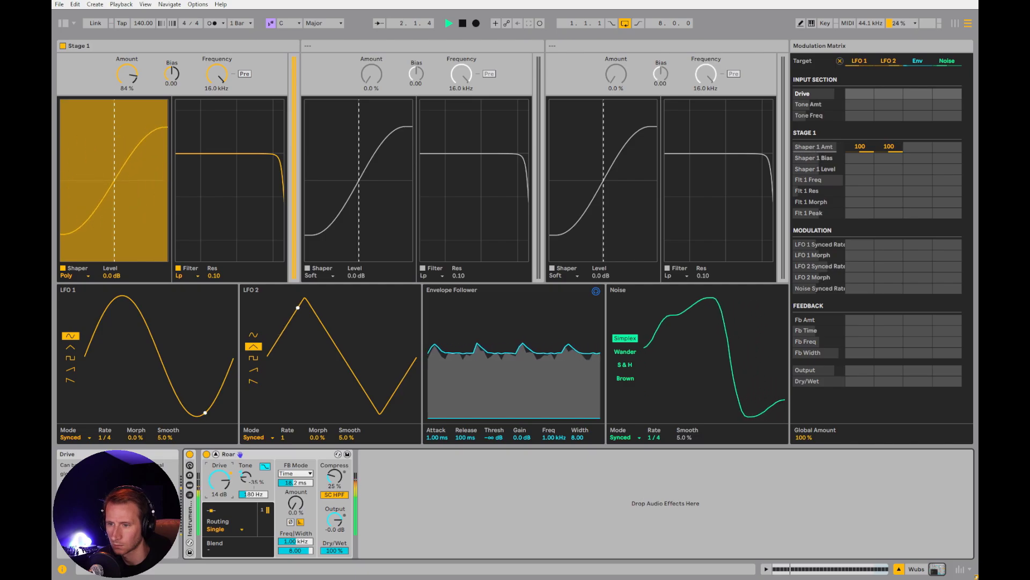
pyautogui.moveTo(216, 479); pyautogui.dragTo(216, 502)
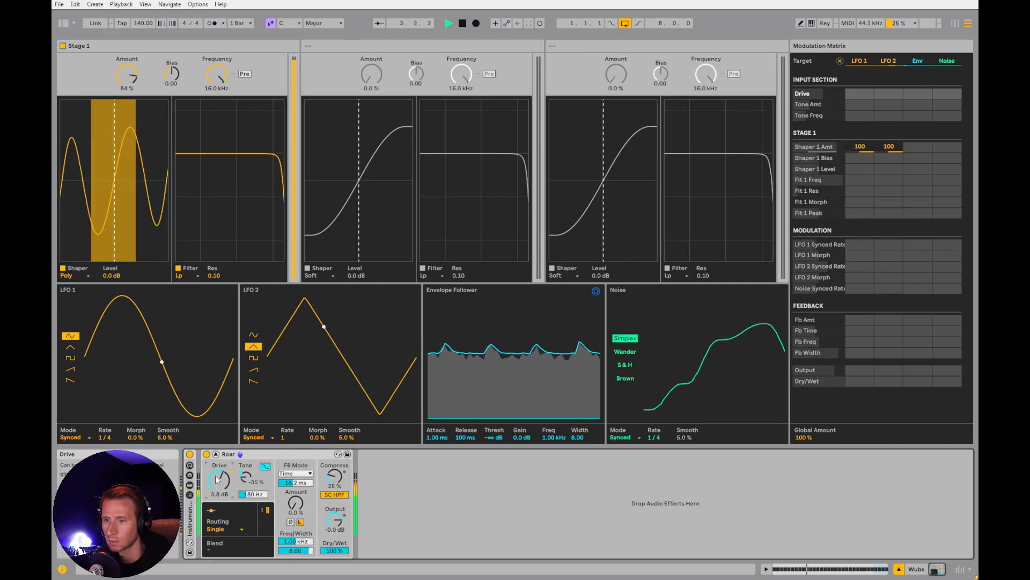
pyautogui.press('space')
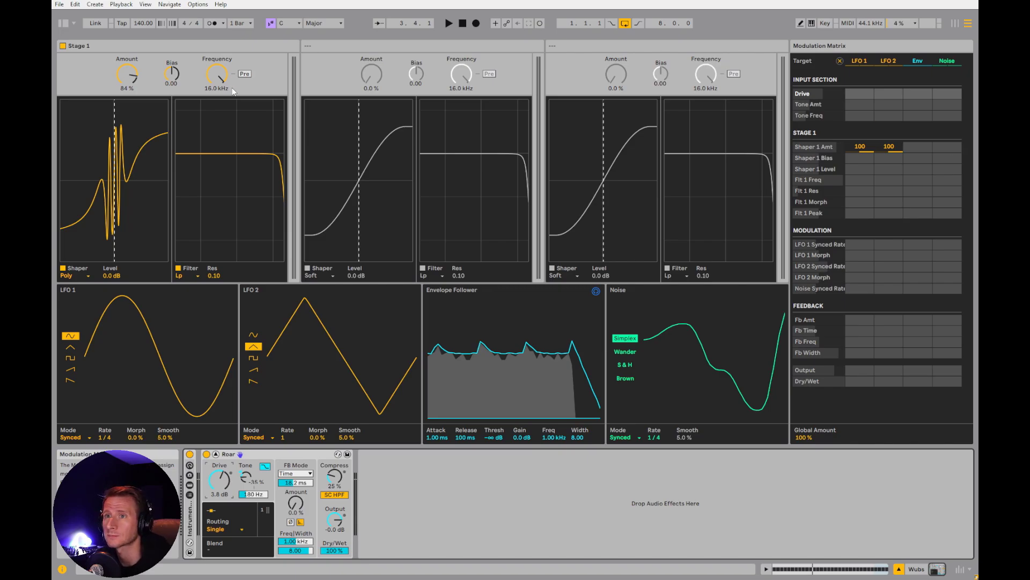
# Modulate Shaper 1 Bias by 78 from the Noise source while the wubs play, and stop playback
pyautogui.moveTo(172, 74); pyautogui.dragTo(172, 85)
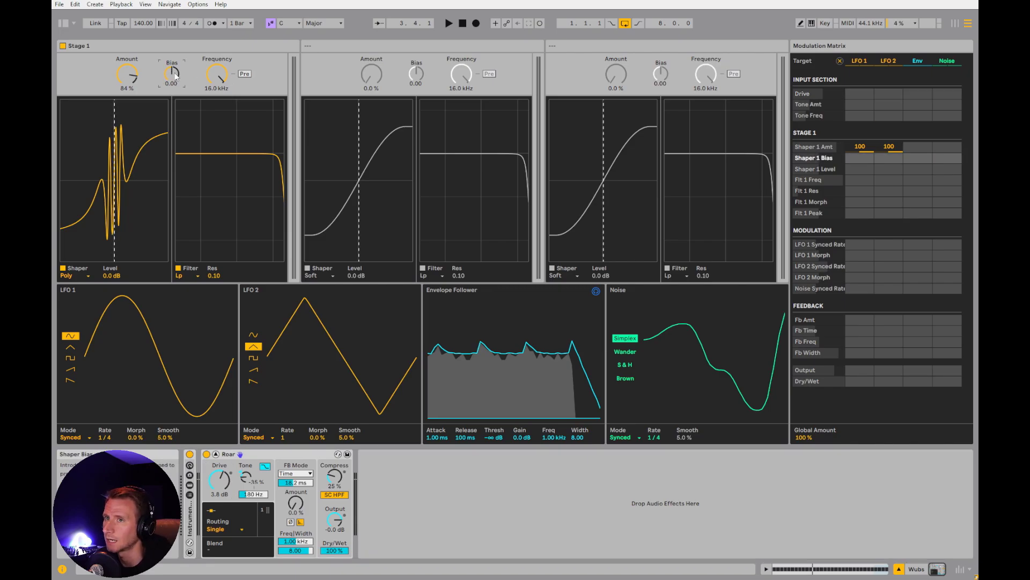
pyautogui.press('Delete')
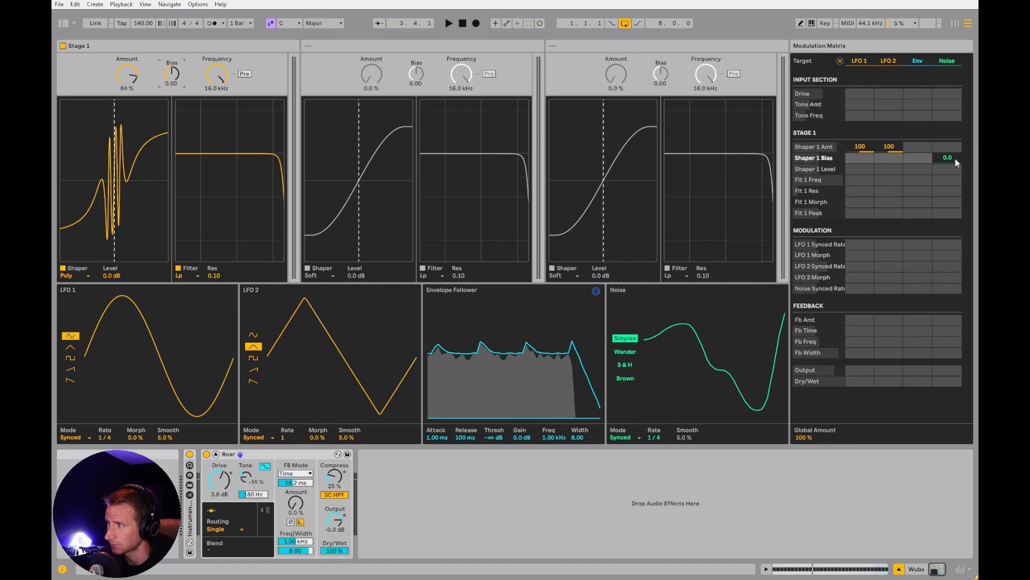
pyautogui.press('space')
pyautogui.moveTo(948, 158); pyautogui.dragTo(948, 116)
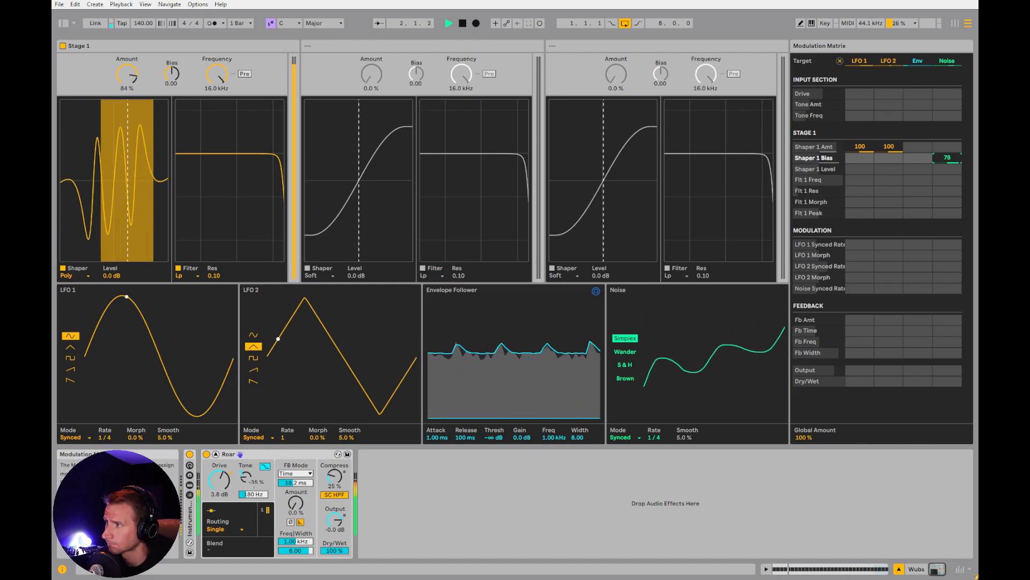
pyautogui.click(938, 168)
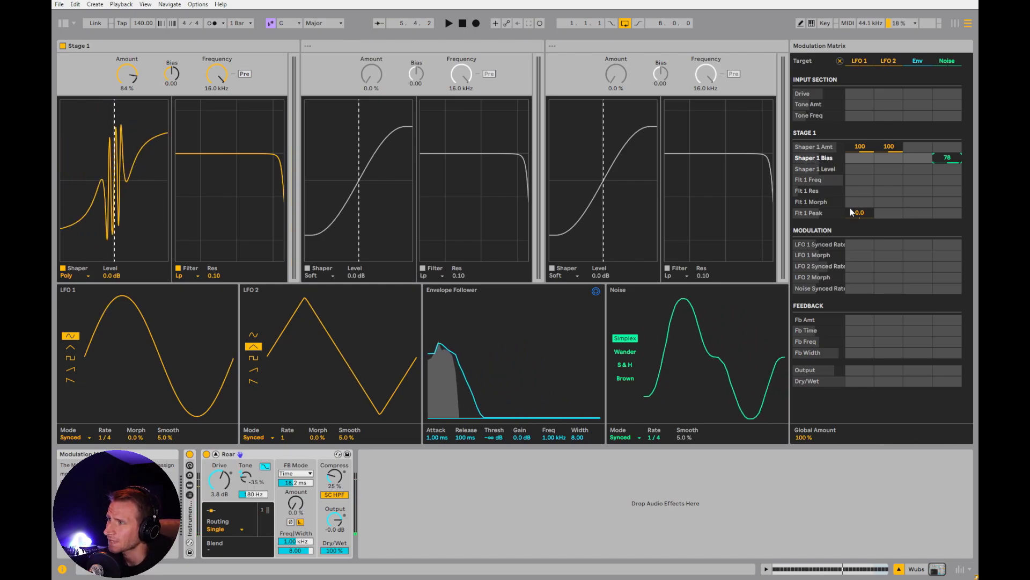
# Switch the Noise source through the Wander, S & H and Brown types, and return it to Simplex
pyautogui.click(626, 352)
pyautogui.click(628, 338)
pyautogui.click(627, 352)
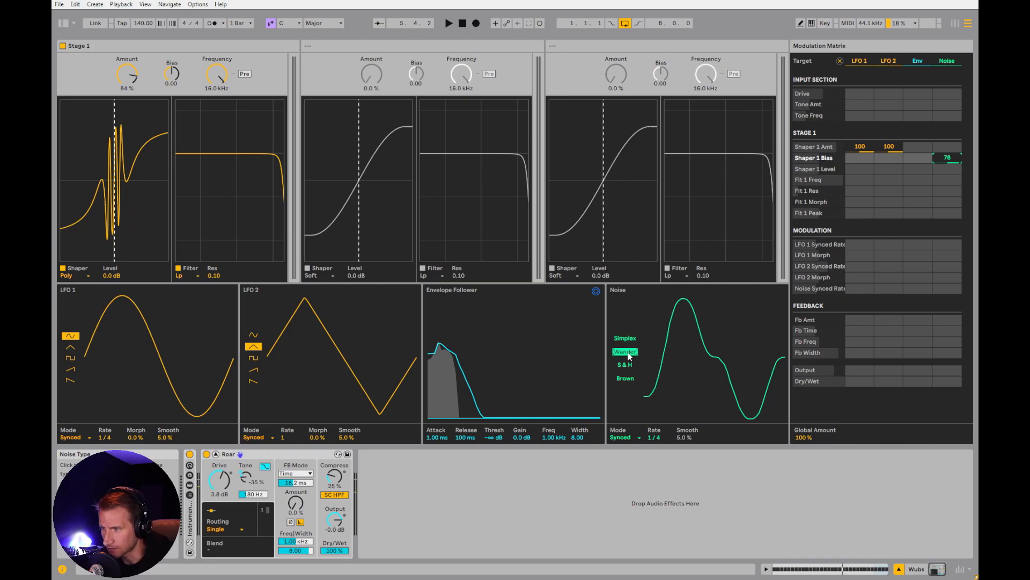
pyautogui.click(628, 339)
pyautogui.click(628, 350)
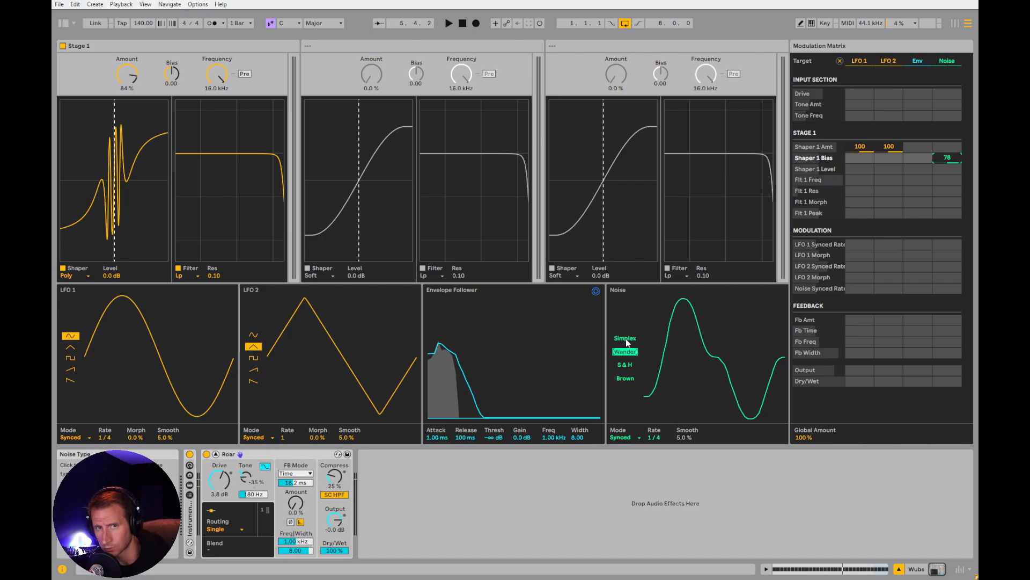
pyautogui.click(626, 365)
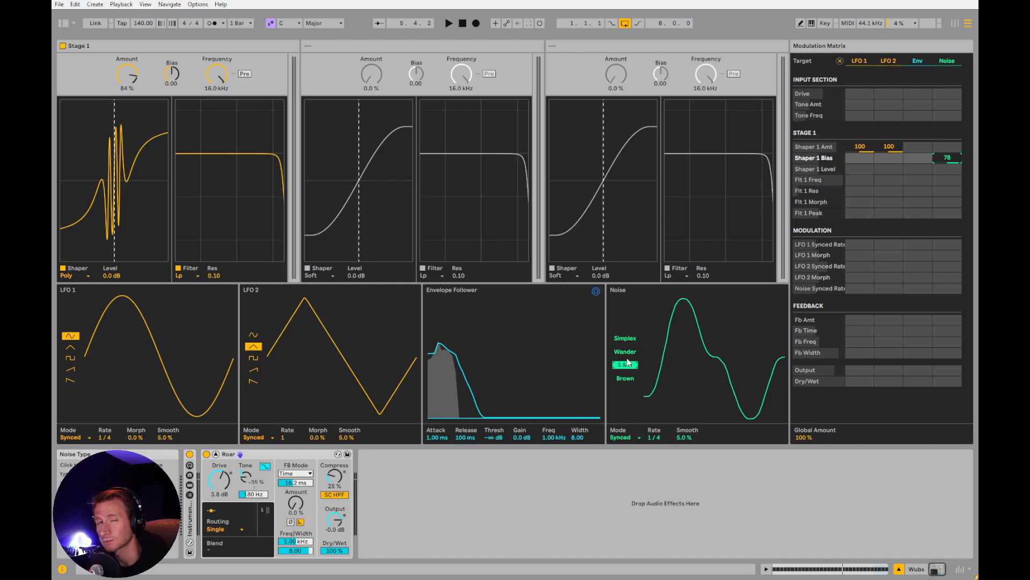
pyautogui.click(631, 380)
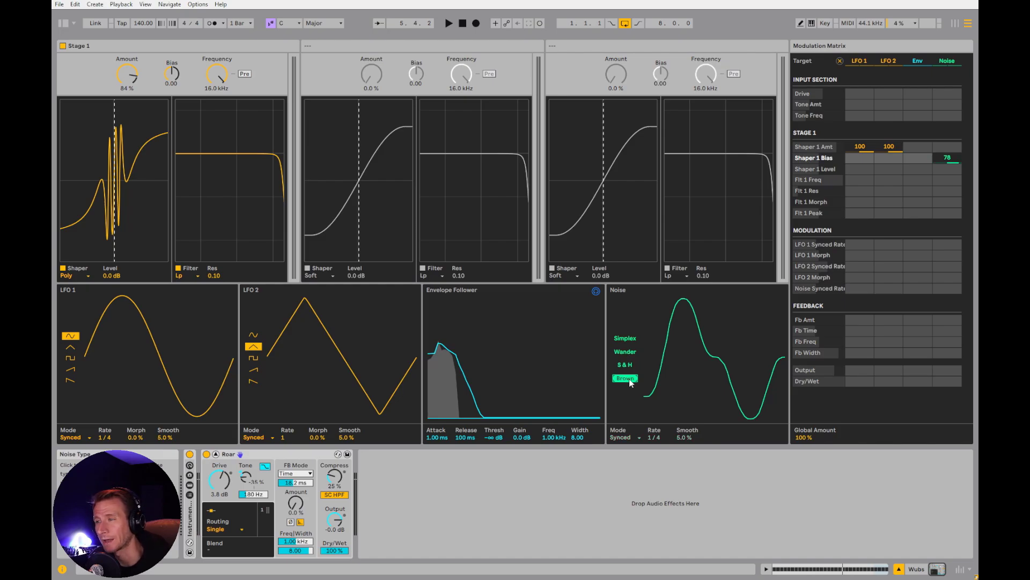
pyautogui.click(629, 340)
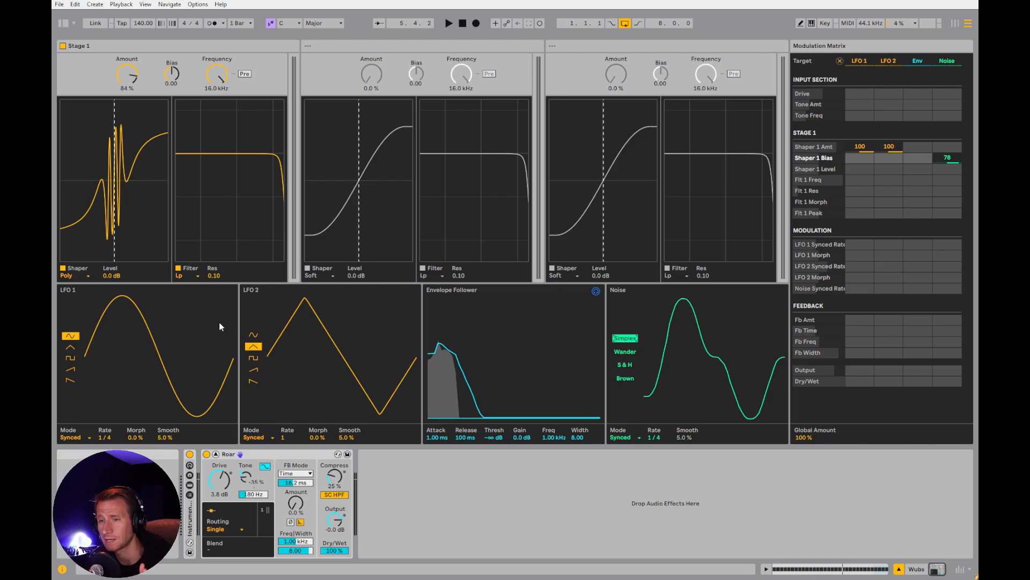
# Experiment with both LFO Morph values during playback, leaving LFO 1 at 12% and LFO 2 at -100%
pyautogui.moveTo(135, 437); pyautogui.dragTo(136, 480)
pyautogui.press('space')
pyautogui.moveTo(318, 438); pyautogui.dragTo(318, 454)
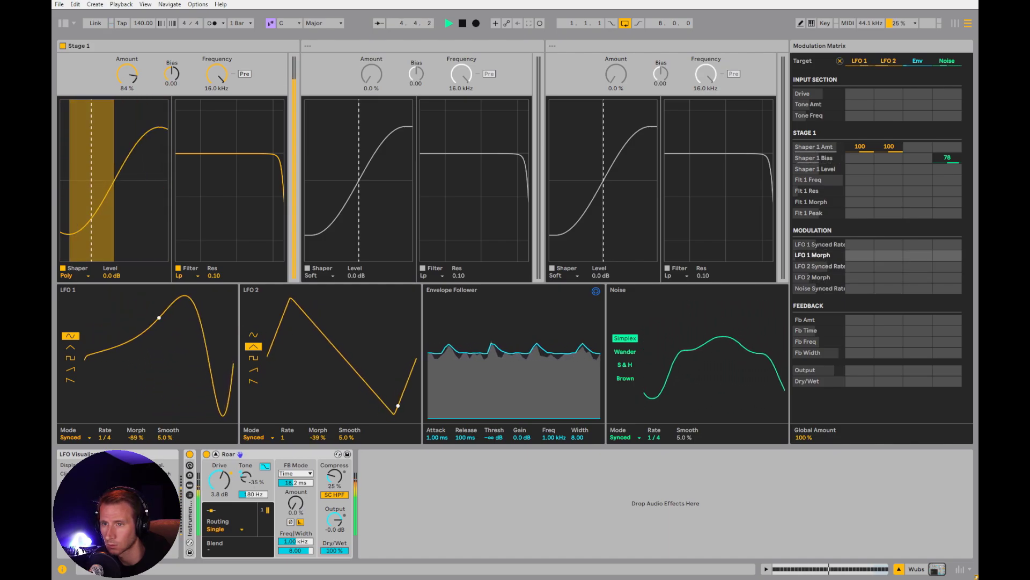
pyautogui.moveTo(135, 438); pyautogui.dragTo(145, 347)
pyautogui.moveTo(319, 334); pyautogui.dragTo(319, 368)
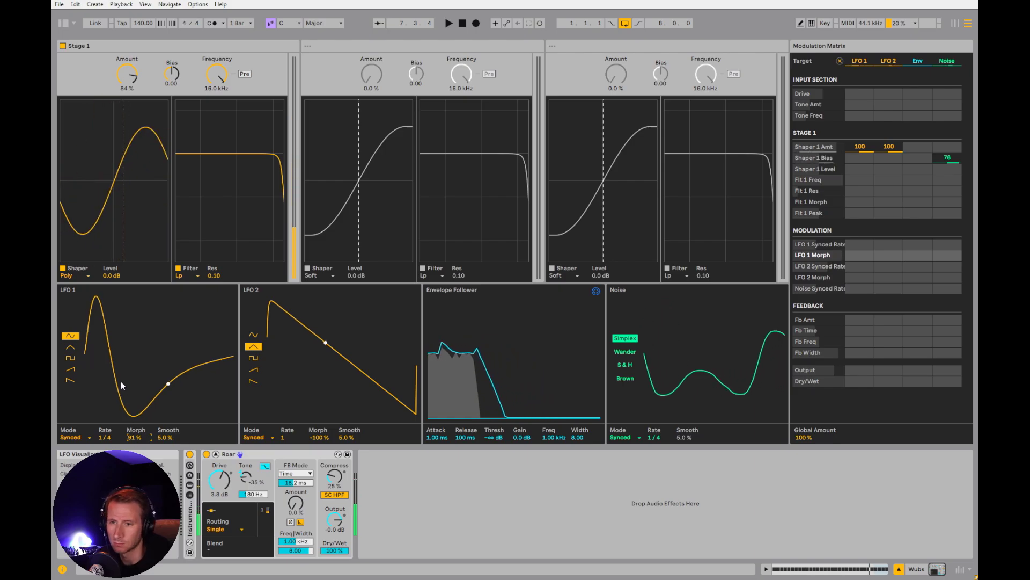
pyautogui.moveTo(131, 440); pyautogui.dragTo(130, 477)
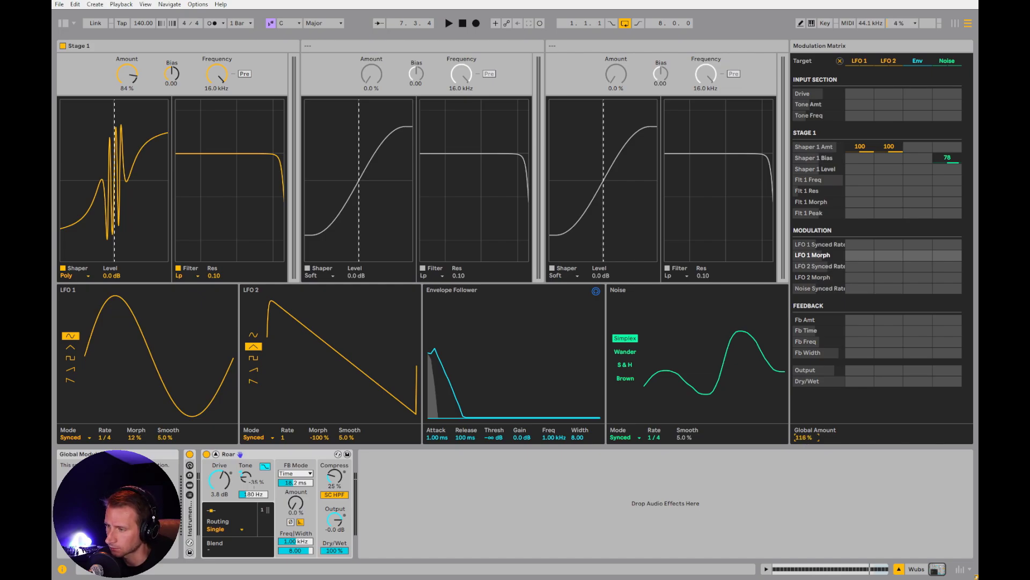
# Try the modulation Global Amount up to 200% while the wubs play, reset it to 100%, and stop playback
pyautogui.press('space')
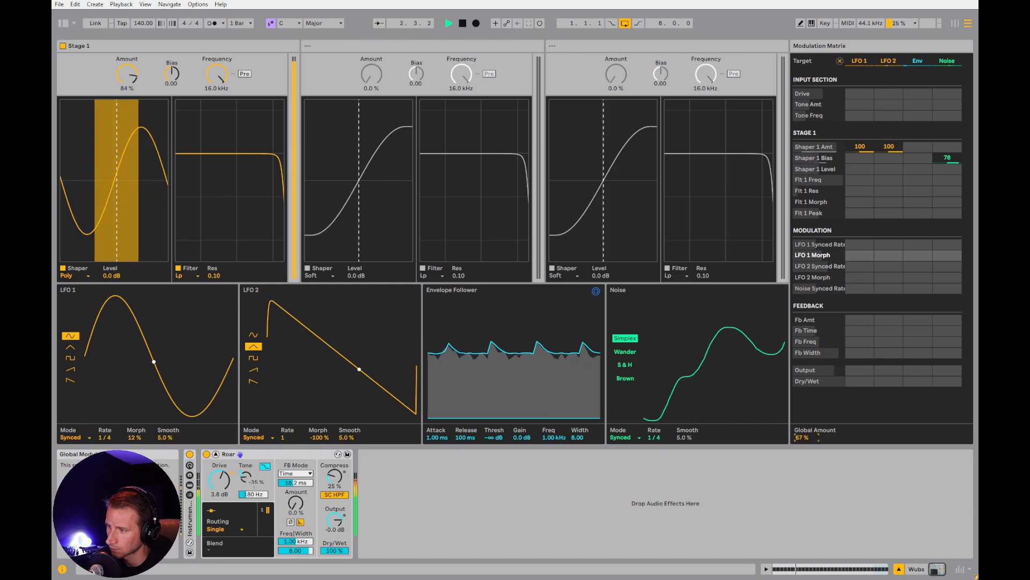
pyautogui.moveTo(804, 438); pyautogui.dragTo(804, 375)
pyautogui.doubleClick(805, 440)
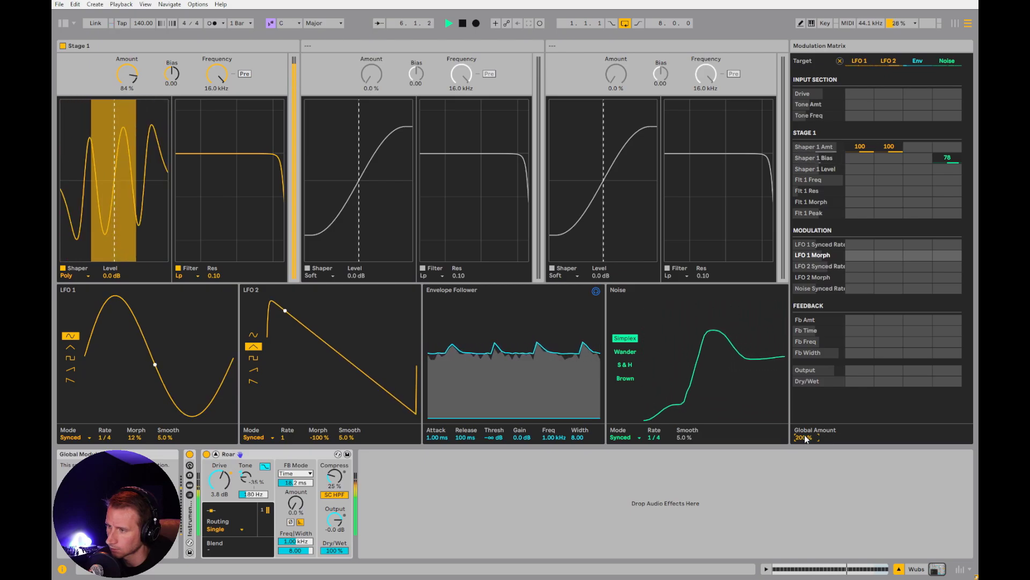
pyautogui.press('space')
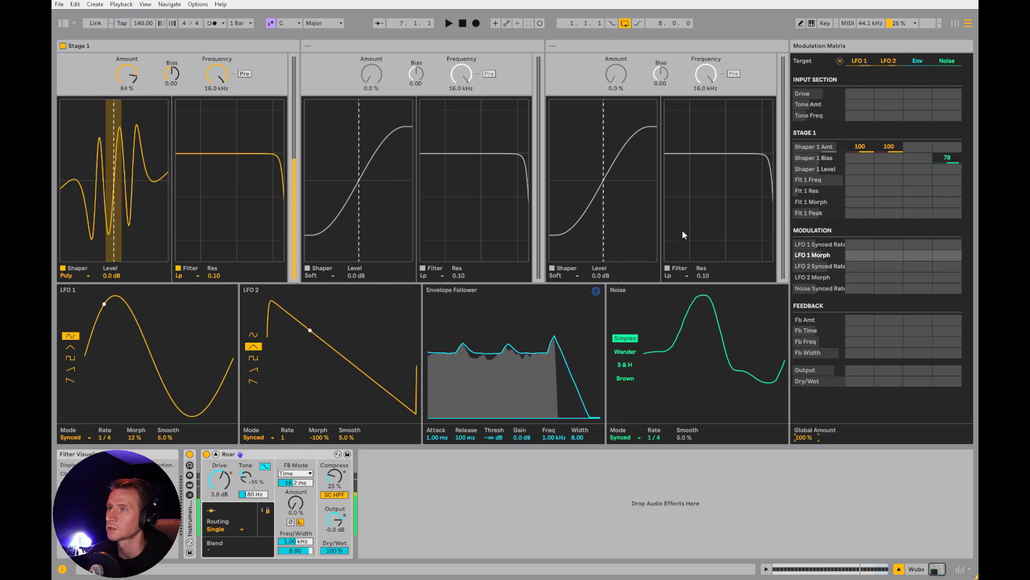
# Collapse Roar's expanded view, fold the WUBS group, unfold and solo ROBOT LEADS, and select the Robot Wubs clip
pyautogui.click(216, 454)
pyautogui.click(796, 127)
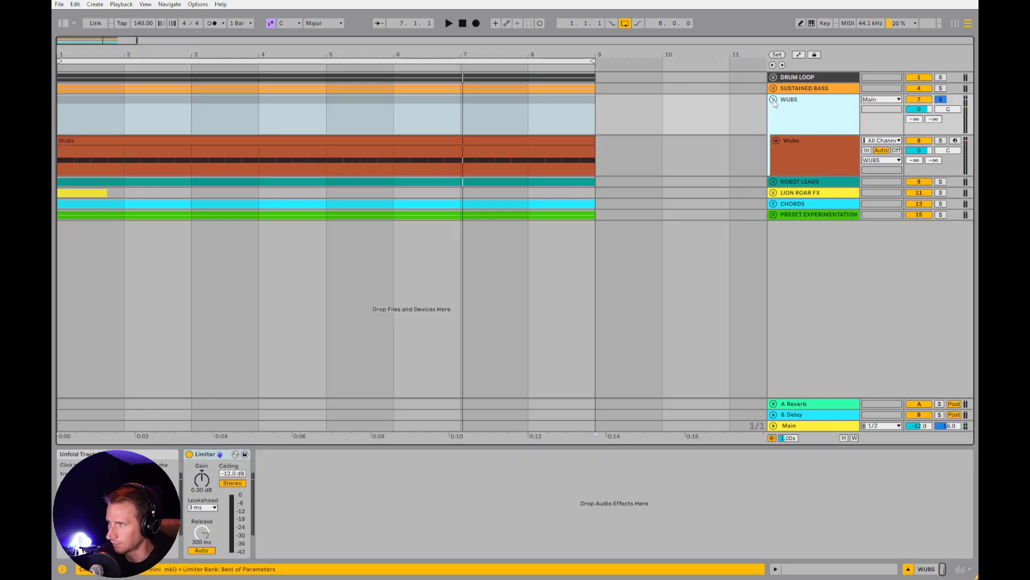
pyautogui.click(773, 100)
pyautogui.click(940, 111)
pyautogui.click(774, 111)
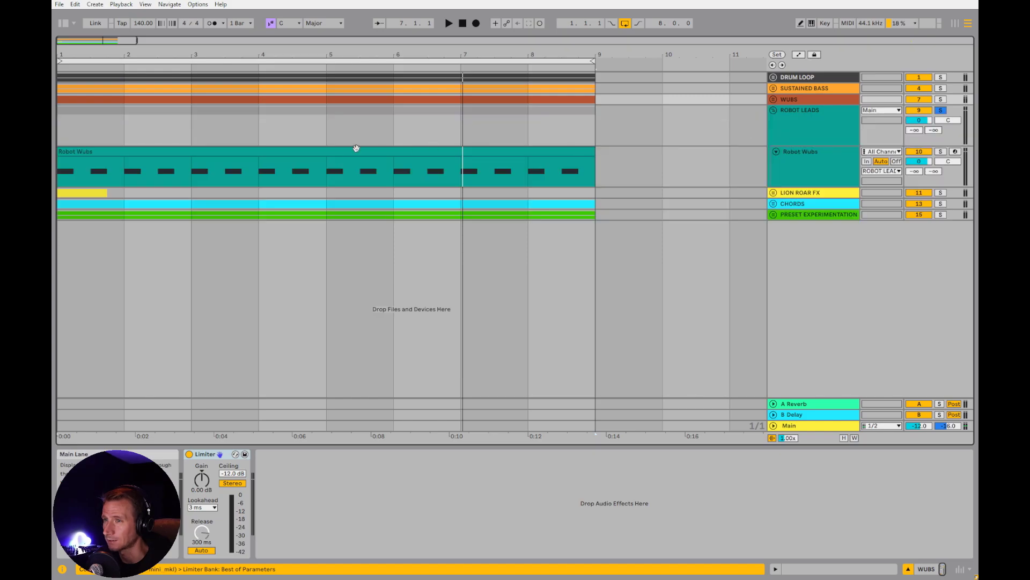
pyautogui.click(115, 163)
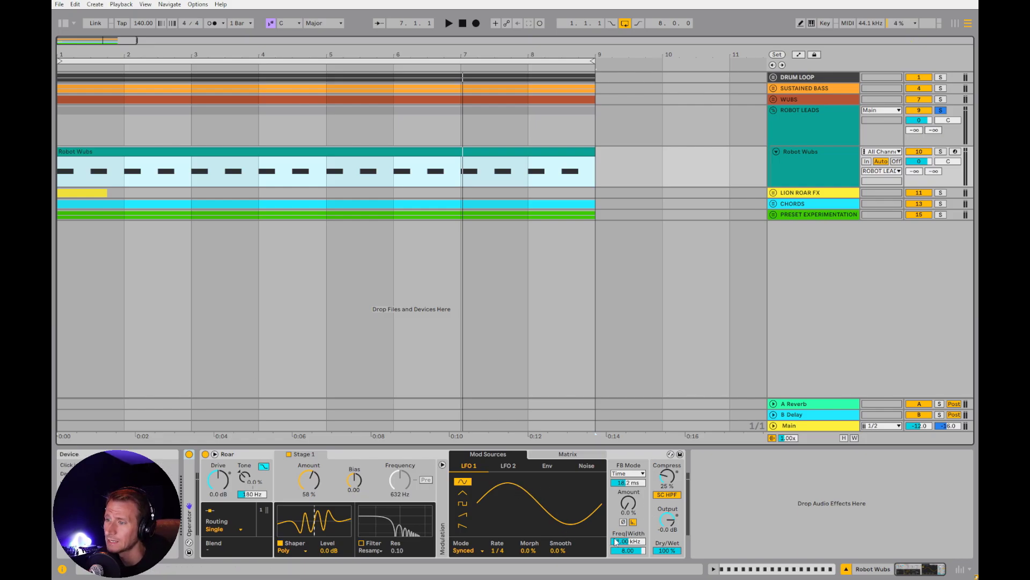
# Play the robot wubs while raising Roar's feedback Amount to 66% and shortening the feedback time
pyautogui.press('space')
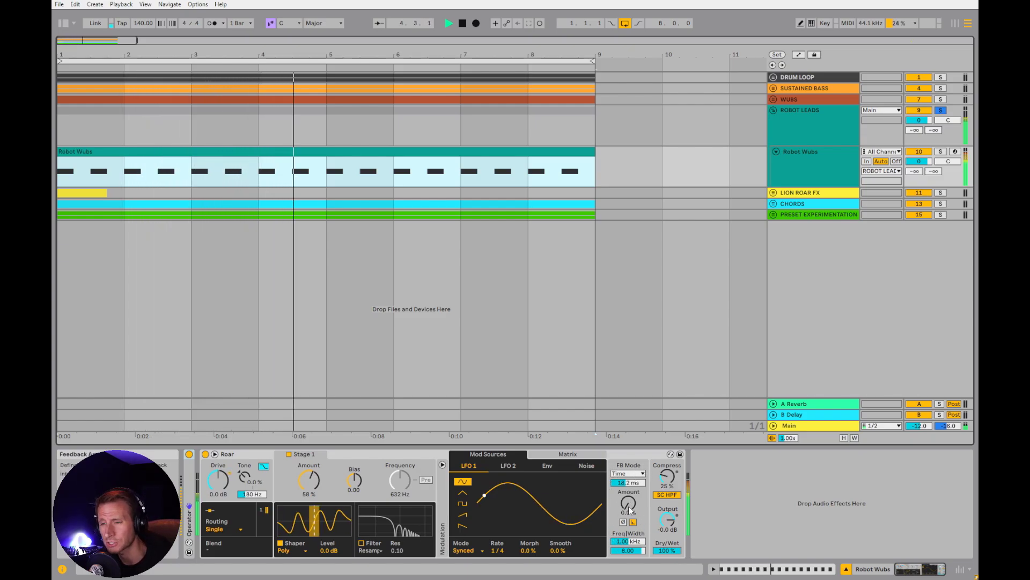
pyautogui.moveTo(634, 512); pyautogui.dragTo(634, 502)
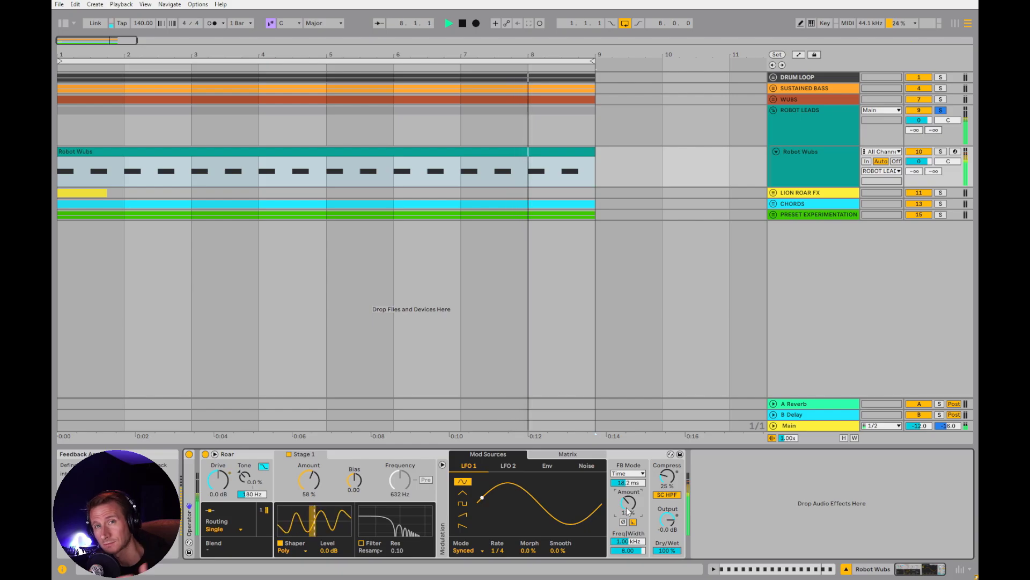
pyautogui.moveTo(627, 511)
pyautogui.mouseDown()
pyautogui.moveTo(628, 460)
pyautogui.moveTo(628, 492)
pyautogui.mouseUp()
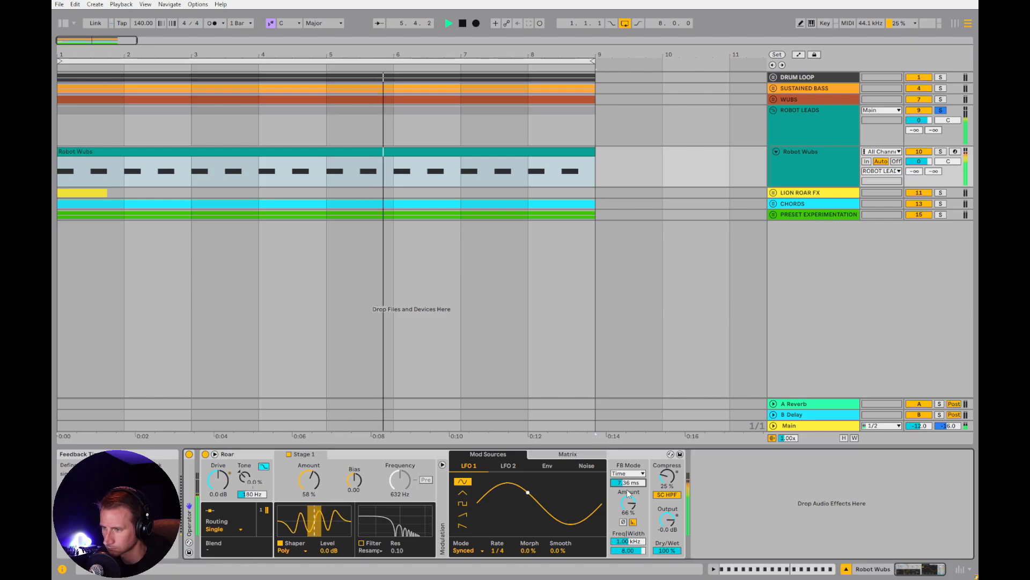
# Switch Roar's feedback mode to Synced and Note, and return it to Time
pyautogui.click(626, 474)
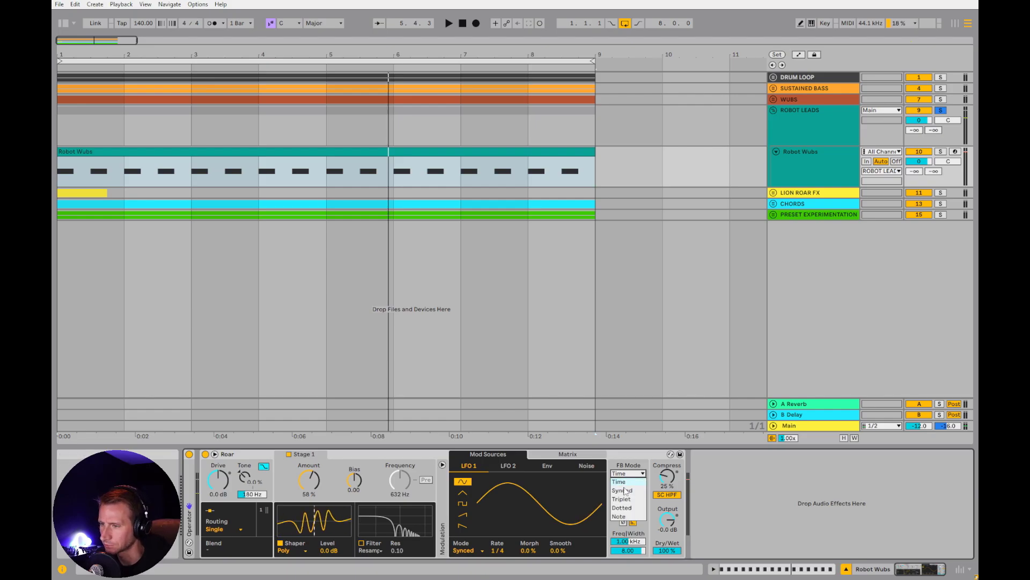
pyautogui.click(628, 480)
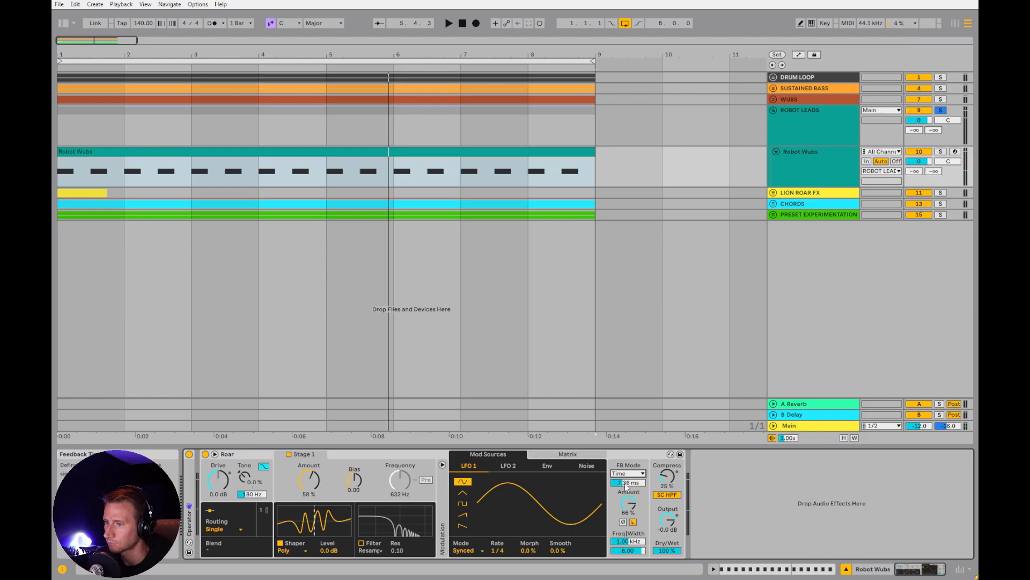
pyautogui.click(628, 474)
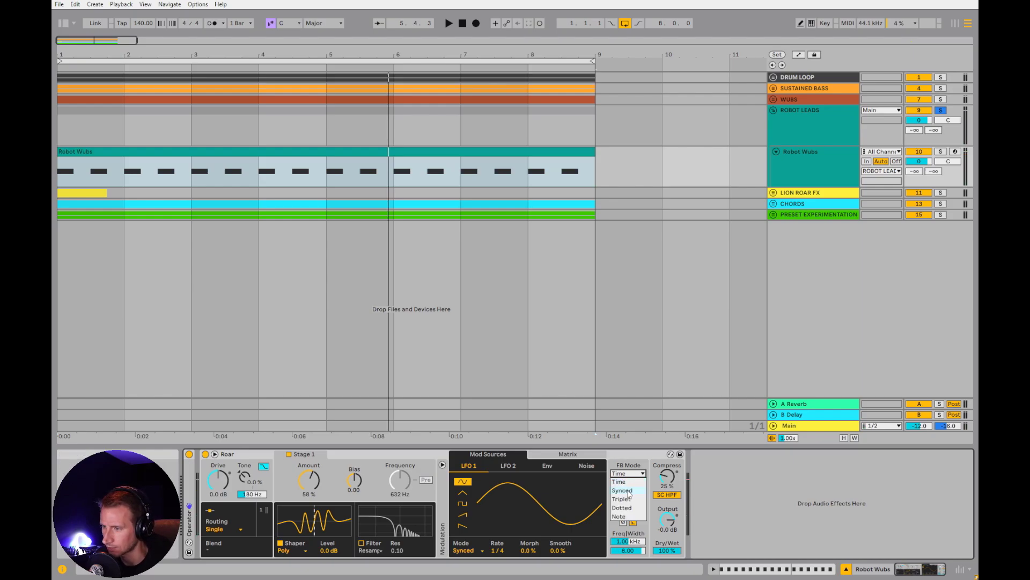
pyautogui.click(629, 491)
pyautogui.click(627, 474)
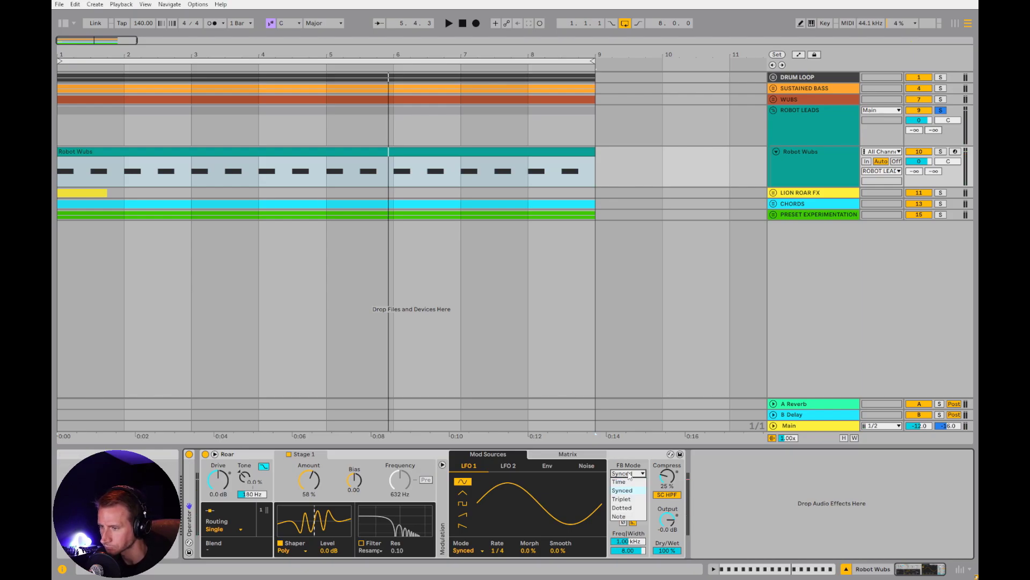
pyautogui.click(627, 515)
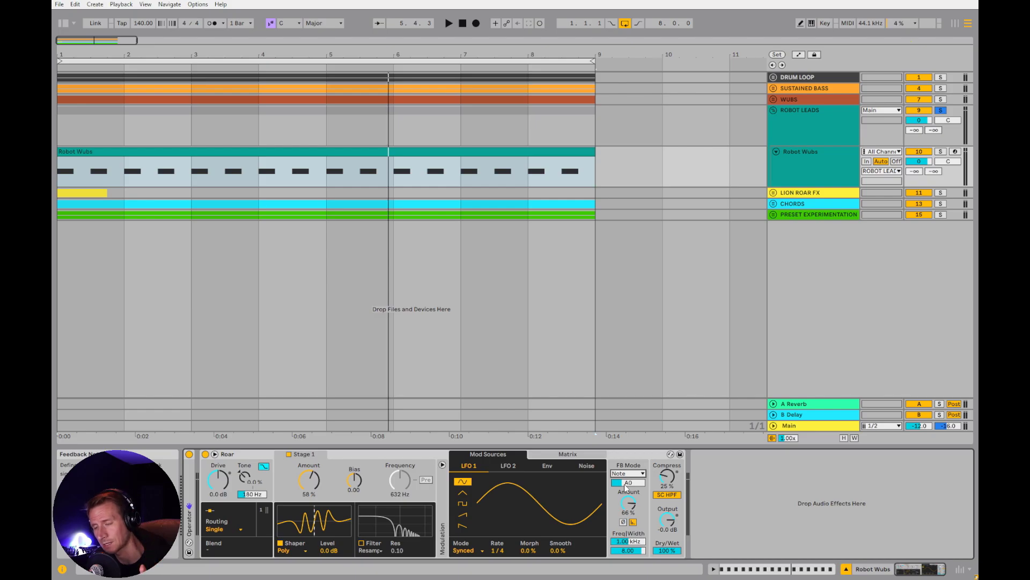
pyautogui.click(627, 474)
pyautogui.click(628, 481)
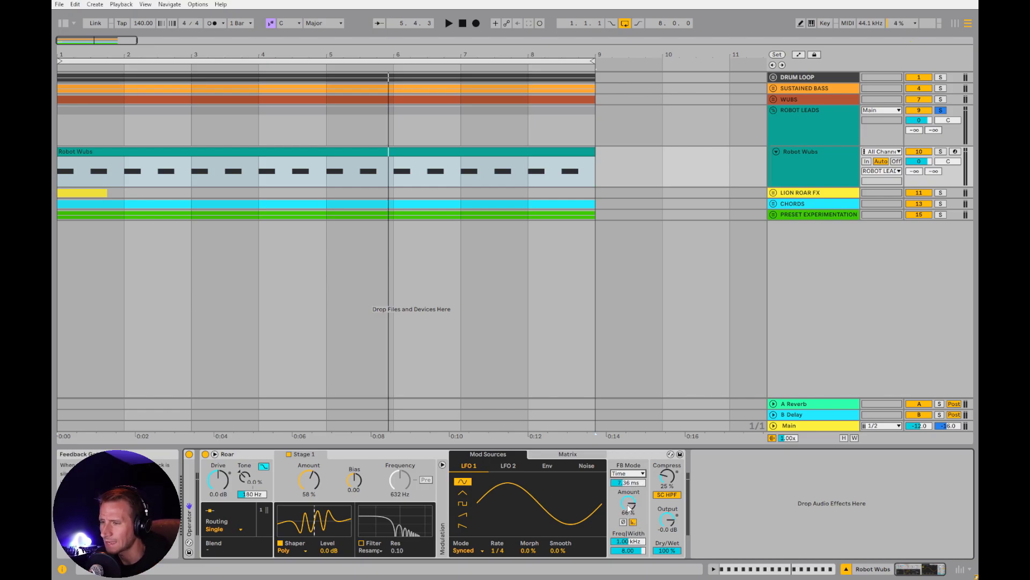
# Lengthen the feedback time during playback, raise feedback Amount to 83%, set its filter to 151 Hz with Width 4.15, and stop
pyautogui.press('space')
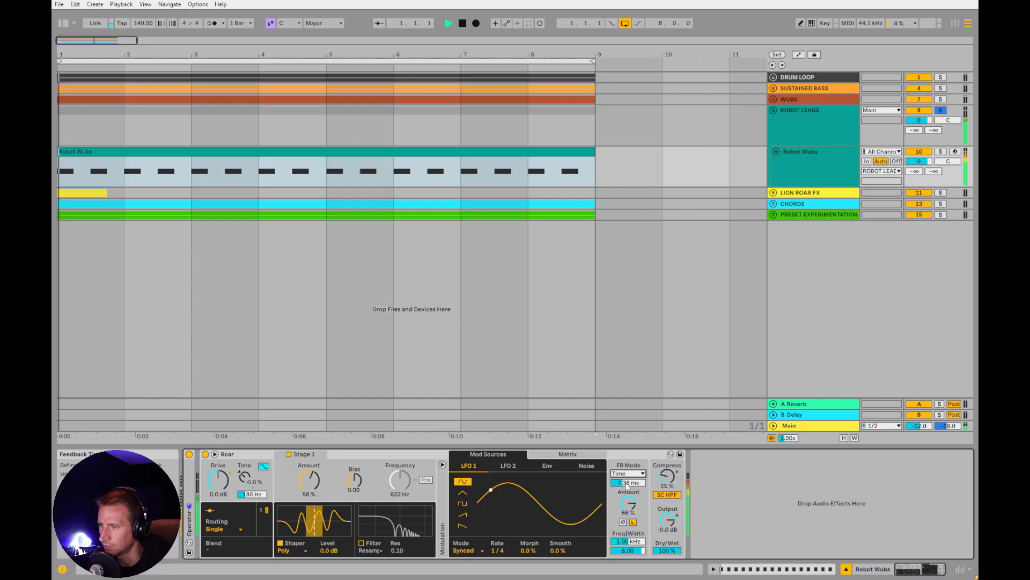
pyautogui.moveTo(626, 483)
pyautogui.mouseDown()
pyautogui.moveTo(627, 471)
pyautogui.moveTo(629, 499)
pyautogui.mouseUp()
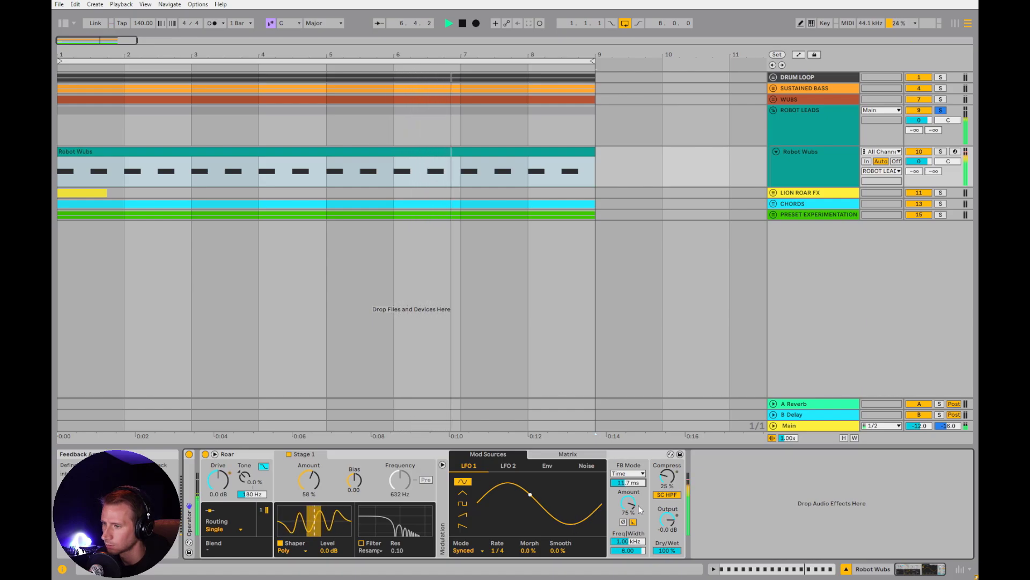
pyautogui.click(623, 542)
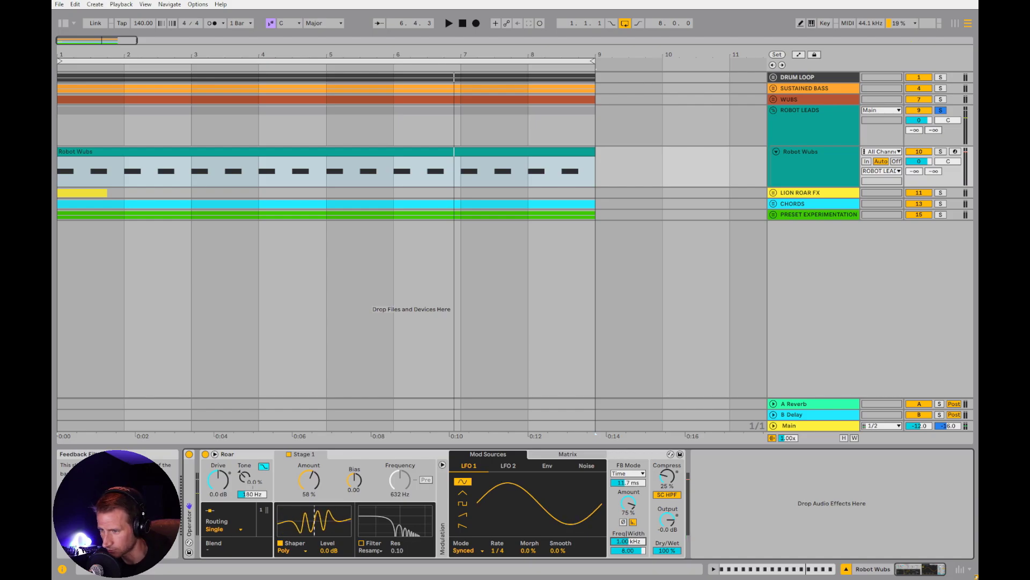
pyautogui.press('space')
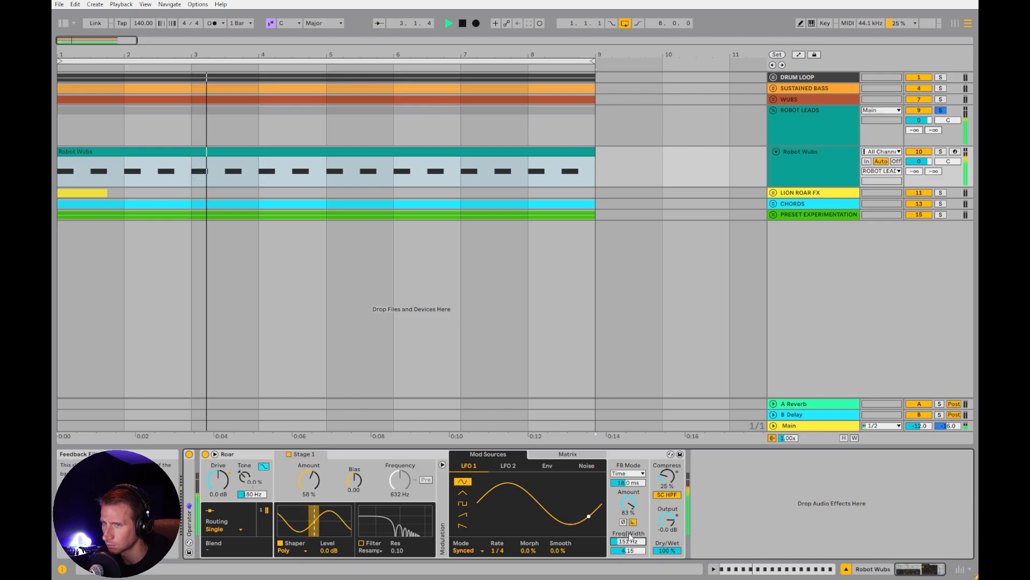
pyautogui.press('space')
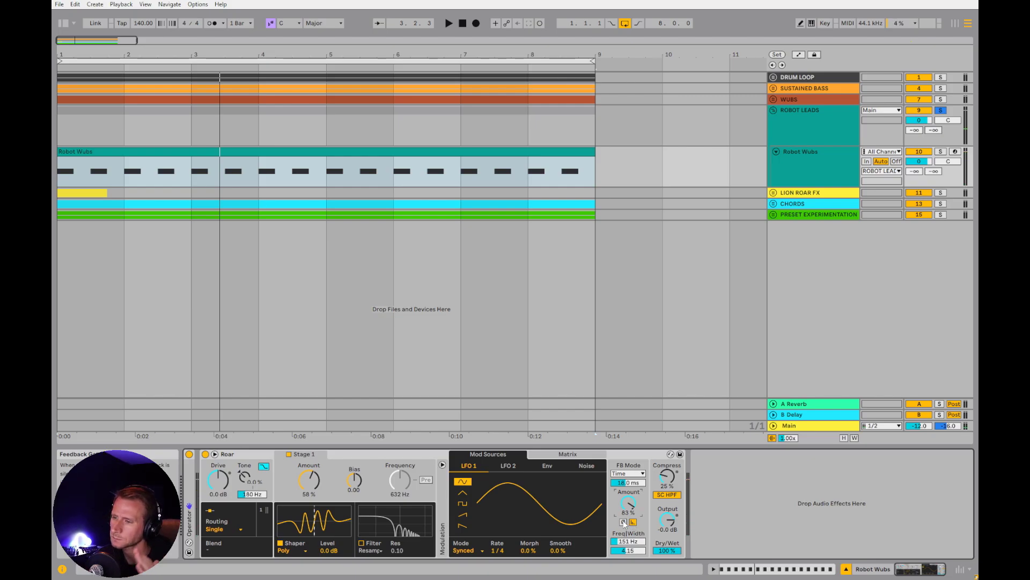
# Invert the feedback during playback, with filter 1.31 kHz, Width 5.15, Amount 86% and time 2.72 ms, and stop
pyautogui.press('space')
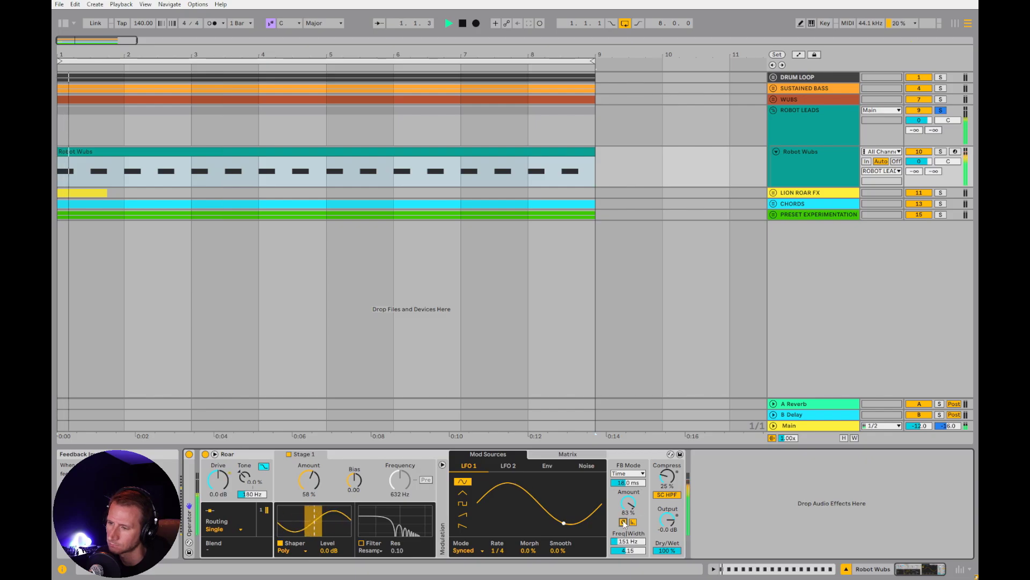
pyautogui.moveTo(627, 541)
pyautogui.mouseDown()
pyautogui.moveTo(627, 508)
pyautogui.moveTo(627, 541)
pyautogui.mouseUp()
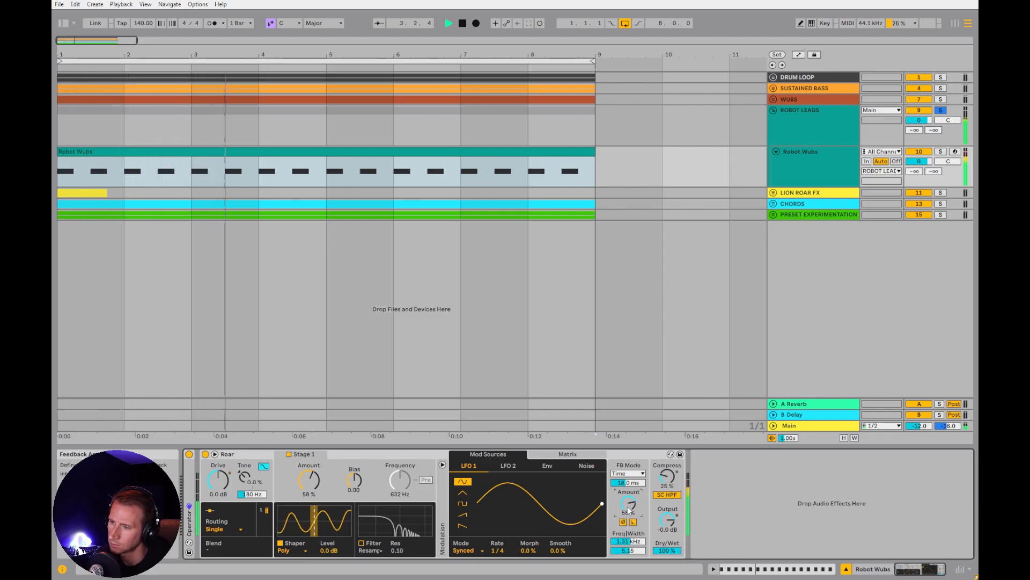
pyautogui.moveTo(628, 503); pyautogui.dragTo(627, 504)
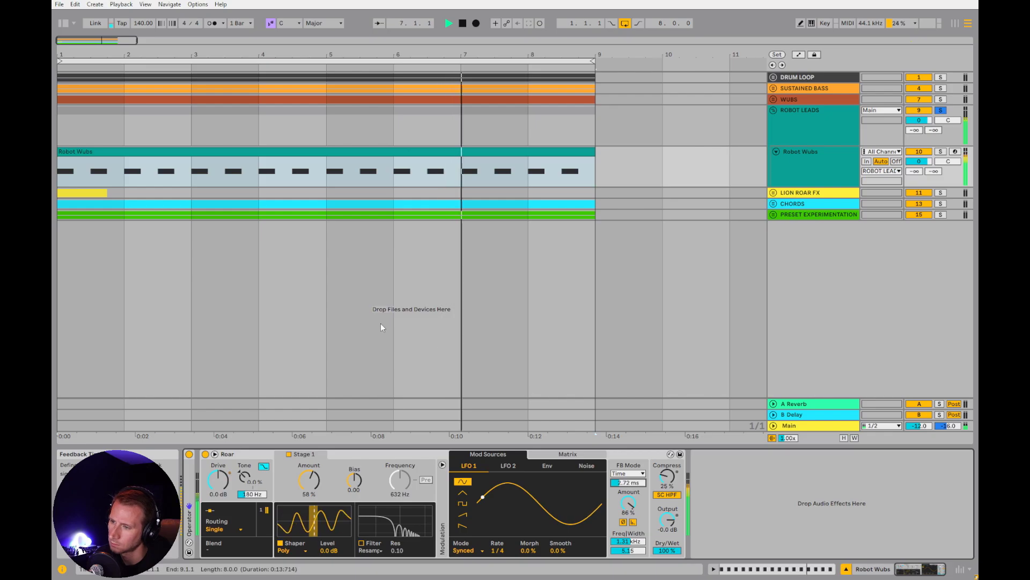
pyautogui.click(199, 290)
pyautogui.press('space')
pyautogui.click(797, 162)
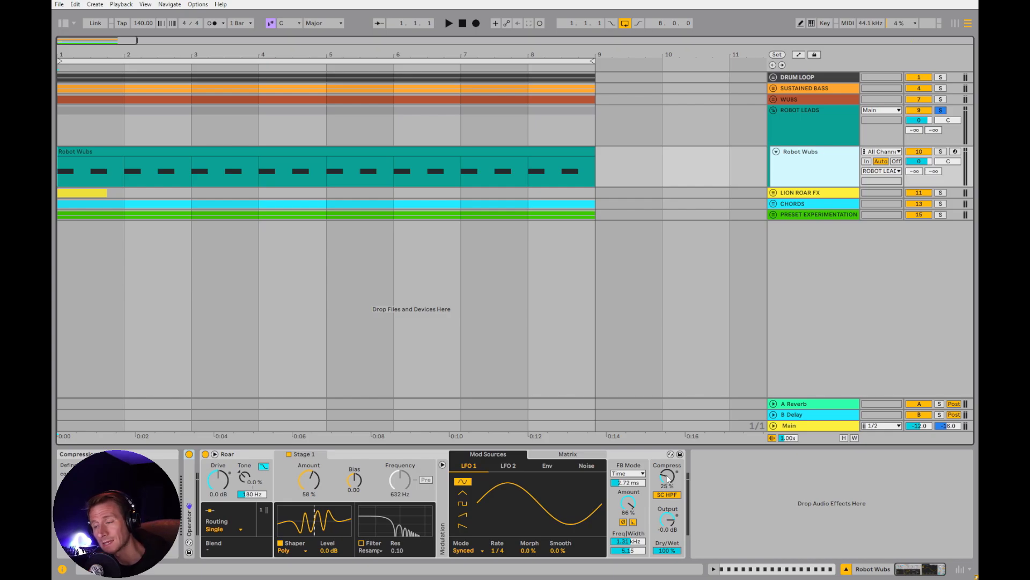
# Compare the robot wubs at Dry/Wet settings between 0% and 100%, settle on 17%, and stop playback
pyautogui.moveTo(668, 480); pyautogui.dragTo(668, 505)
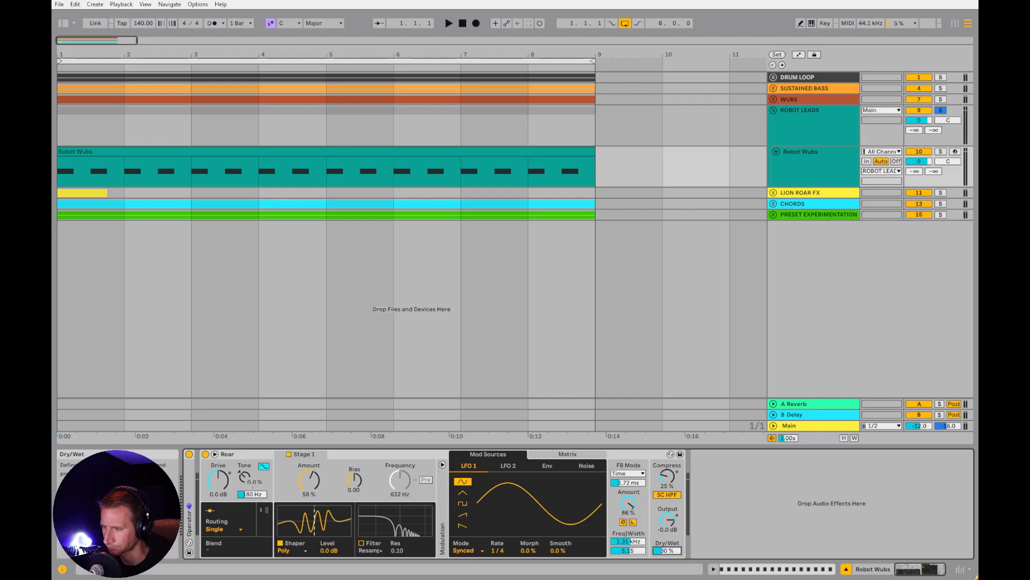
pyautogui.press('space')
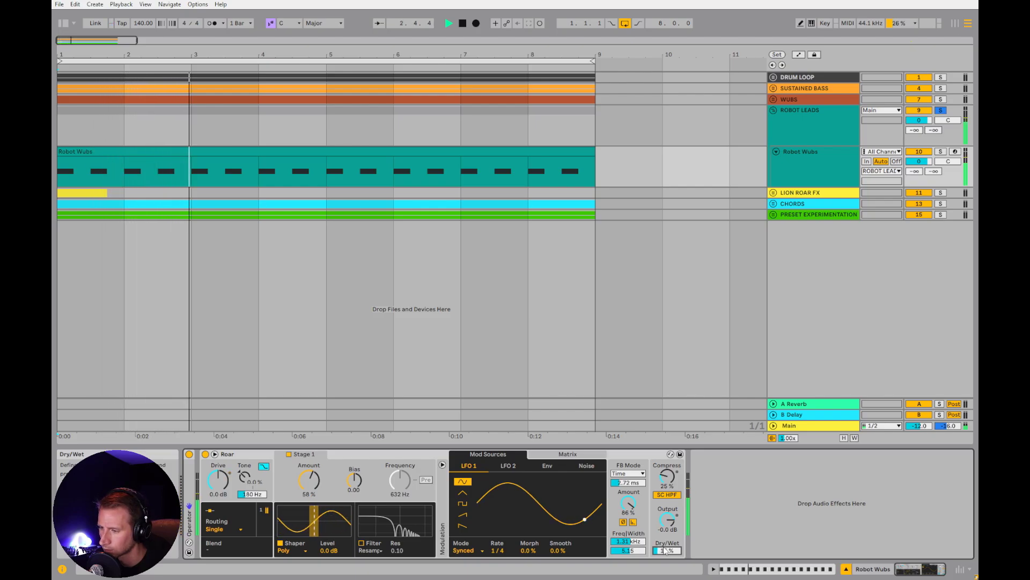
pyautogui.press('space')
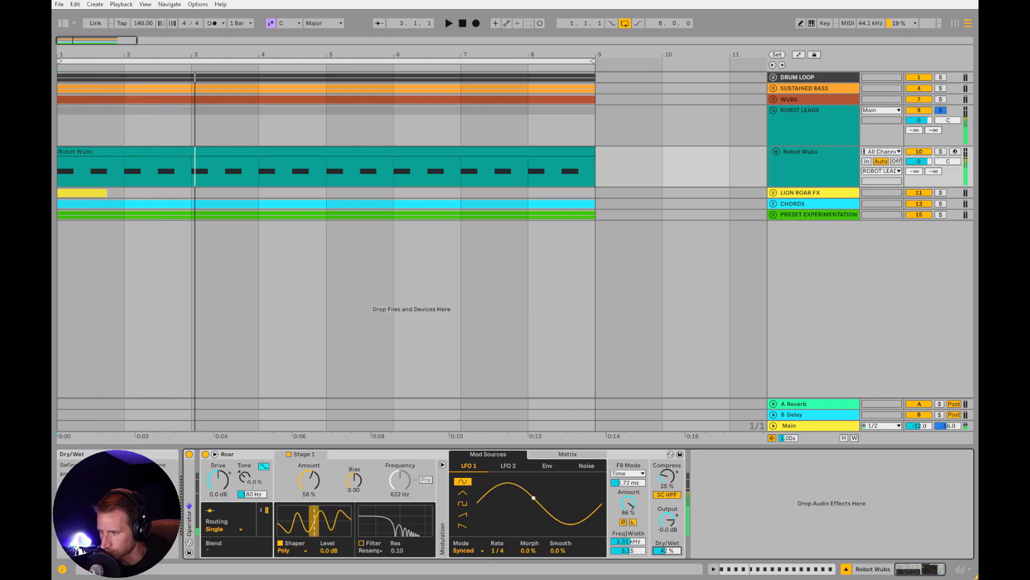
pyautogui.moveTo(666, 551); pyautogui.dragTo(666, 519)
pyautogui.press('space')
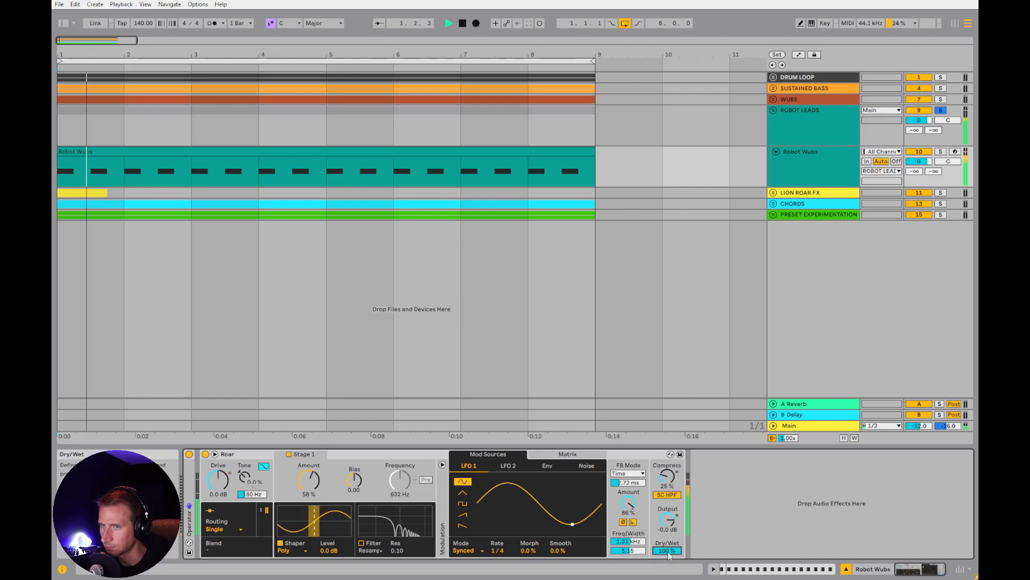
pyautogui.press('space')
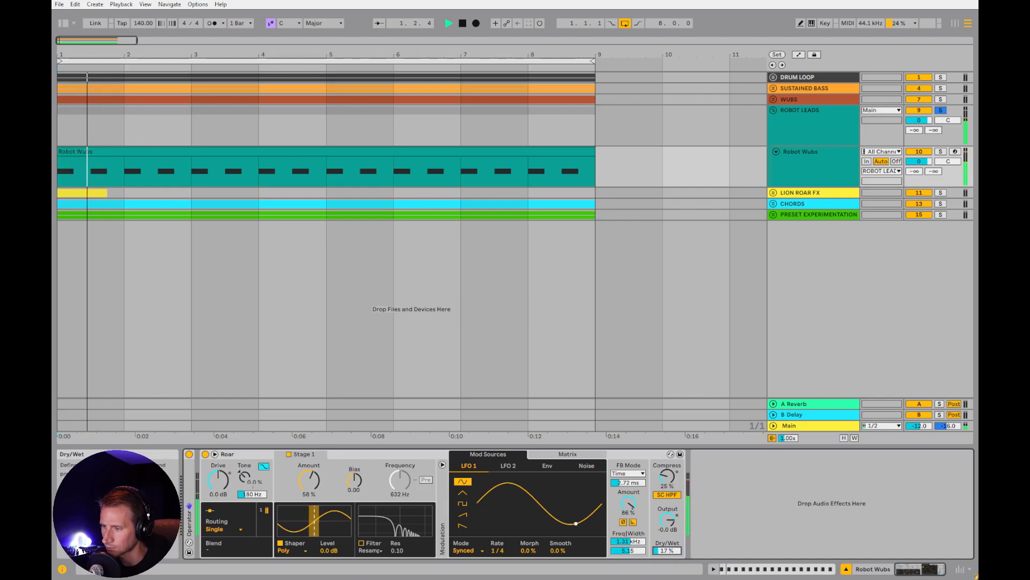
pyautogui.press('space')
pyautogui.press('space')
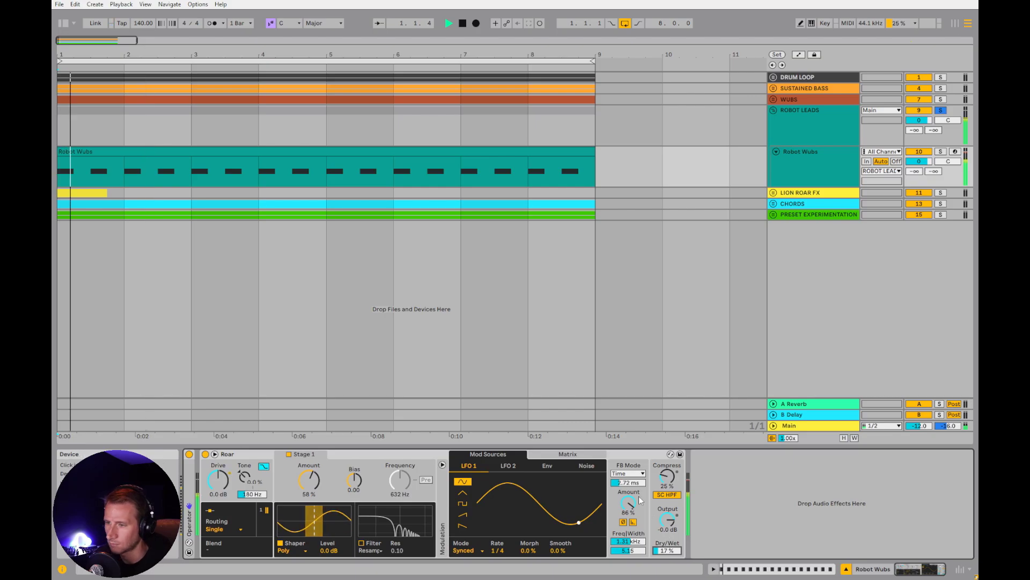
pyautogui.press('space')
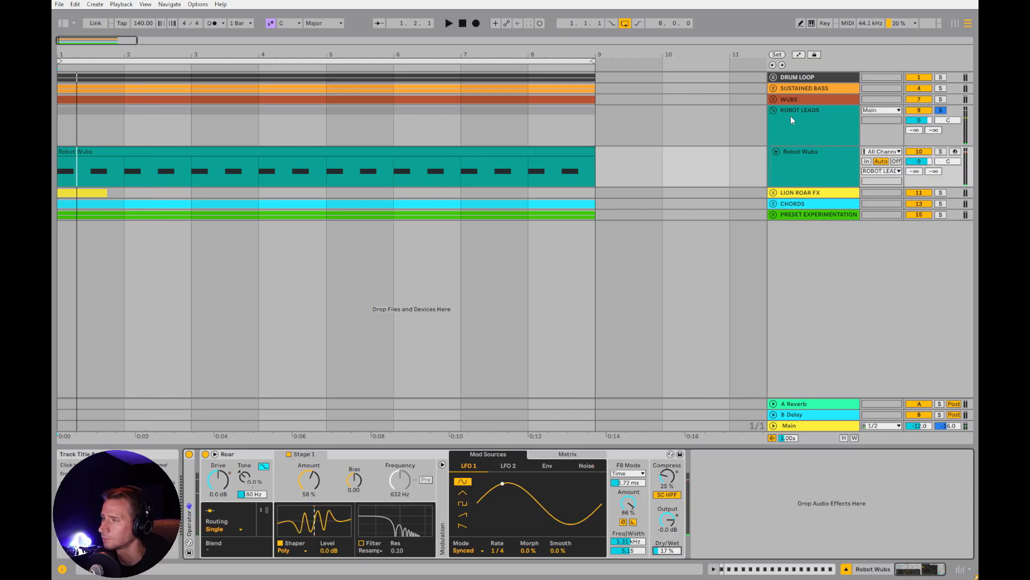
# Fold the ROBOT LEADS group, unfold and solo LION ROAR FX, and select the Lions Roar clip
pyautogui.click(773, 111)
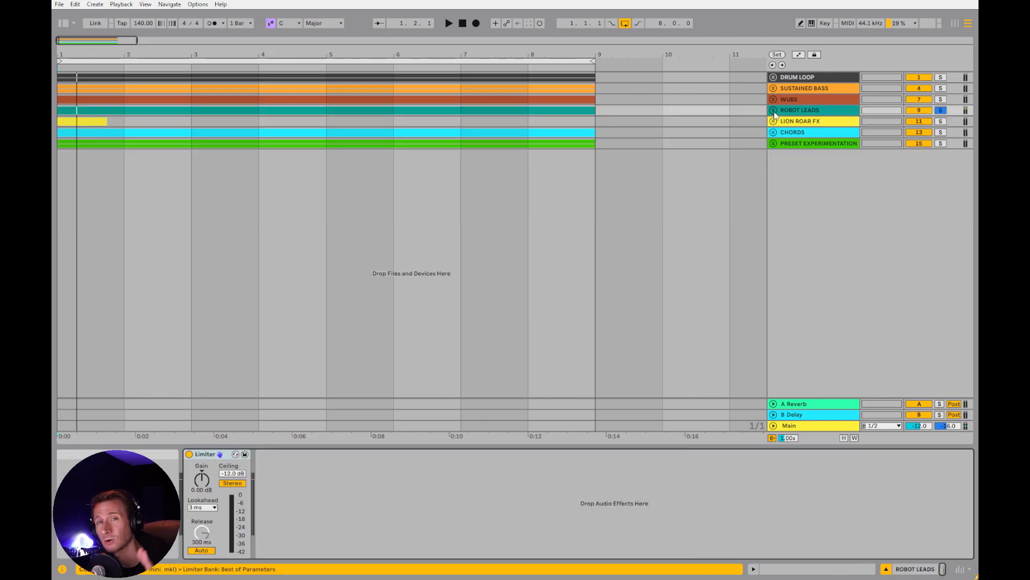
pyautogui.click(775, 122)
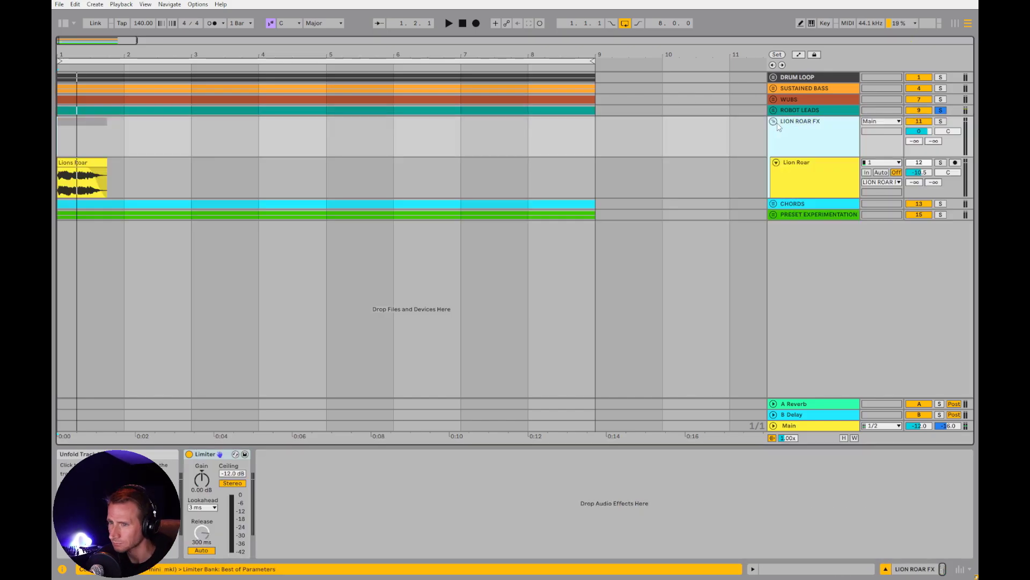
pyautogui.click(800, 167)
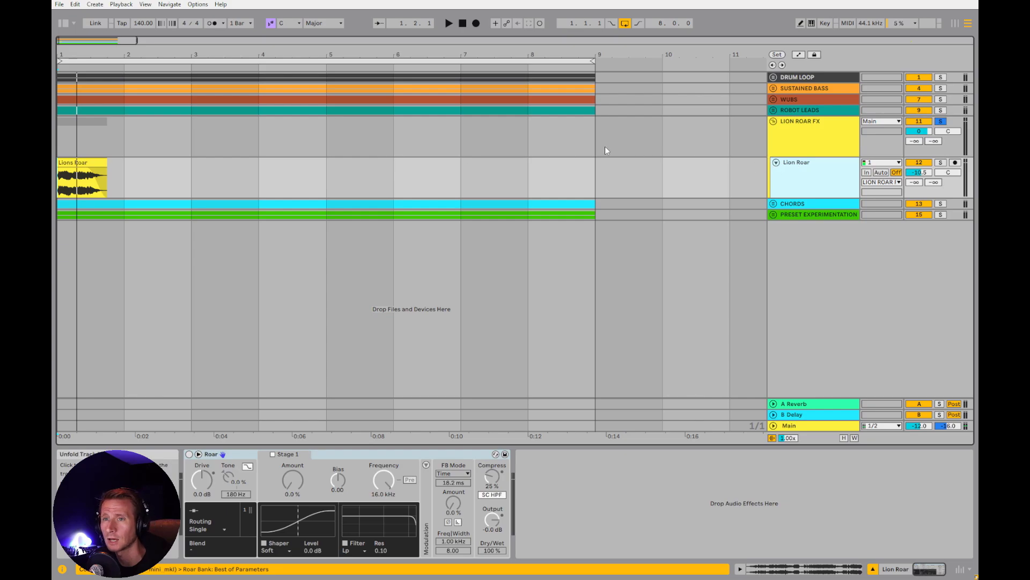
pyautogui.click(97, 163)
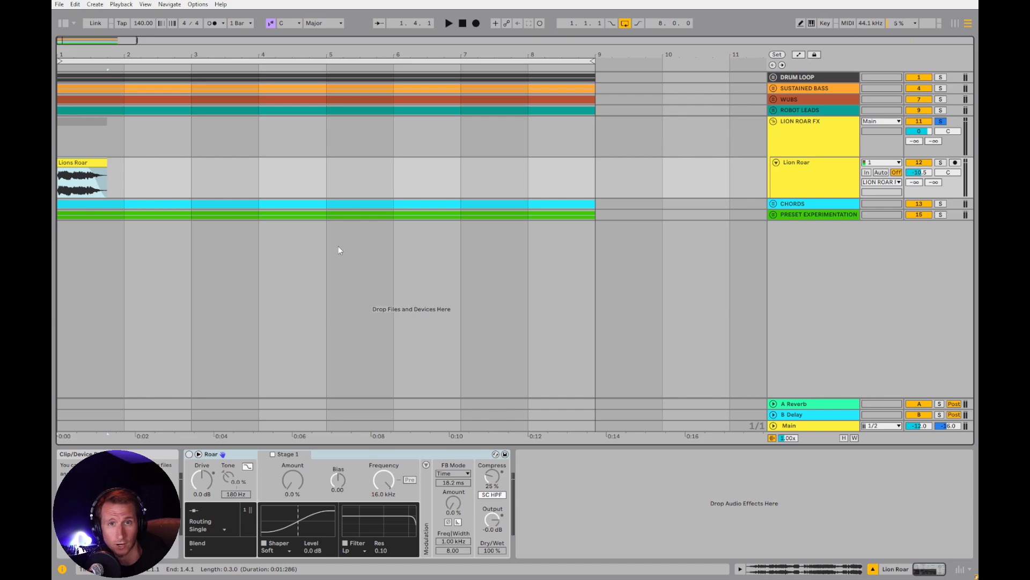
# Enable Roar on the Lion Roar track and add a Hybrid Reverb after it
pyautogui.click(810, 181)
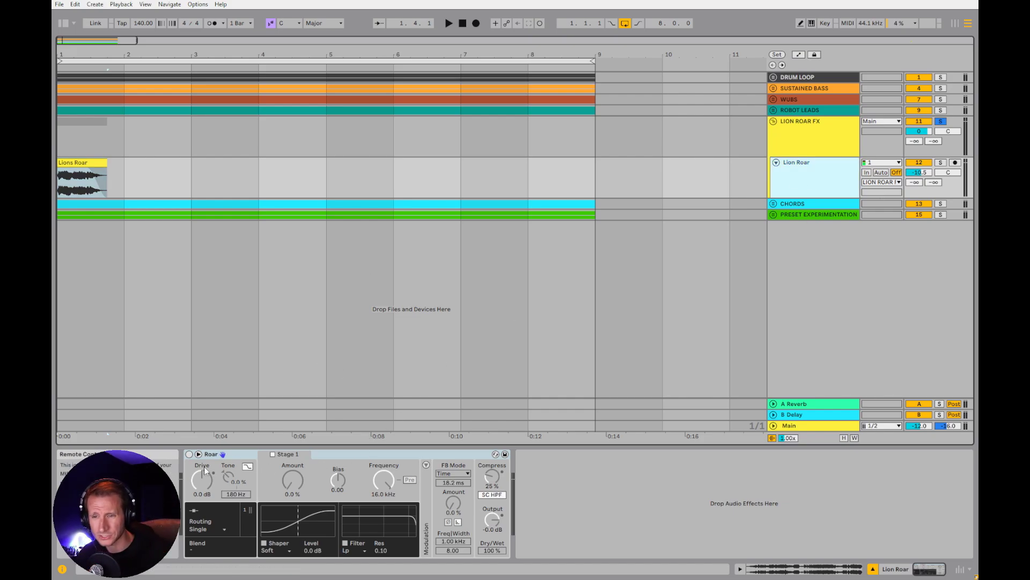
pyautogui.click(189, 455)
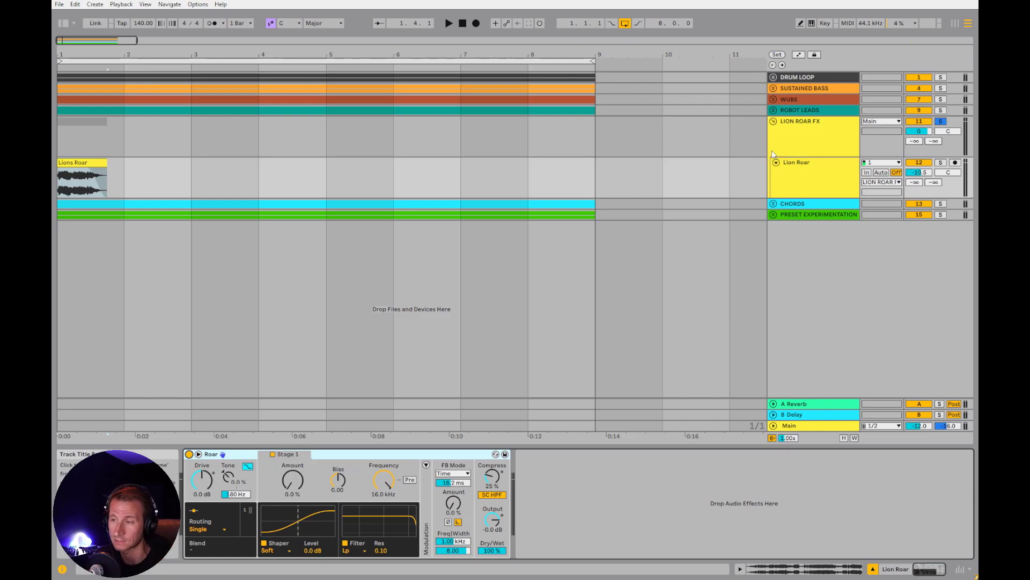
pyautogui.hotkey('ctrl', 'f')
pyautogui.write('hybrid rever')
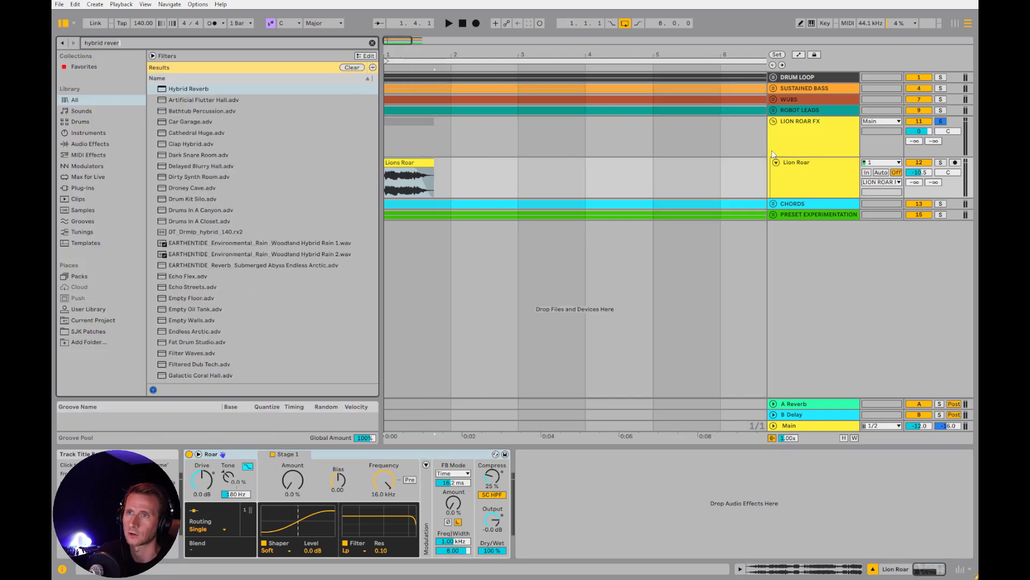
pyautogui.write('b')
pyautogui.press('Return')
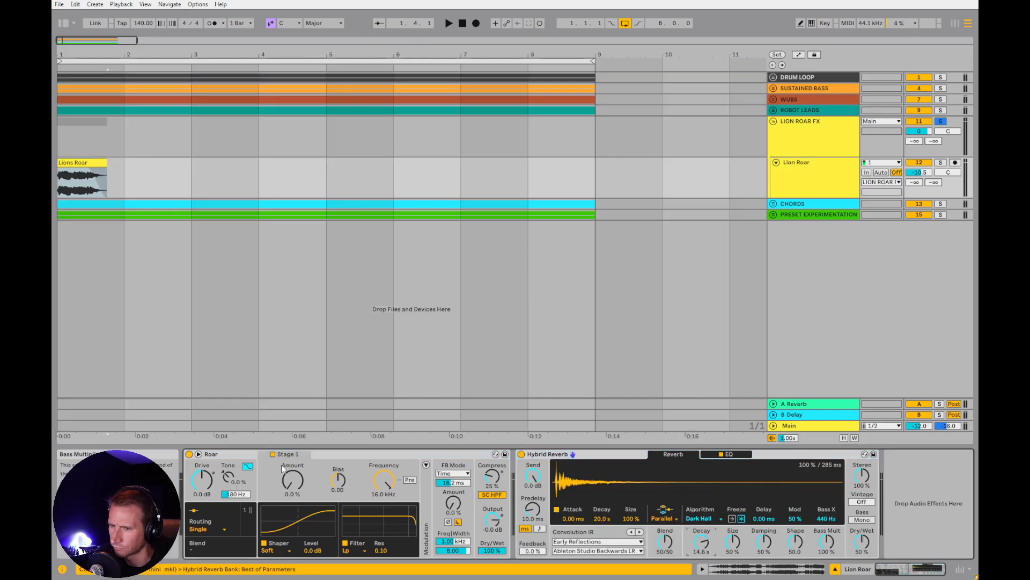
# Set Roar's routing to Multi Band and raise the Low band's shaper Amount to 96% while auditioning the roar
pyautogui.click(206, 529)
pyautogui.click(209, 502)
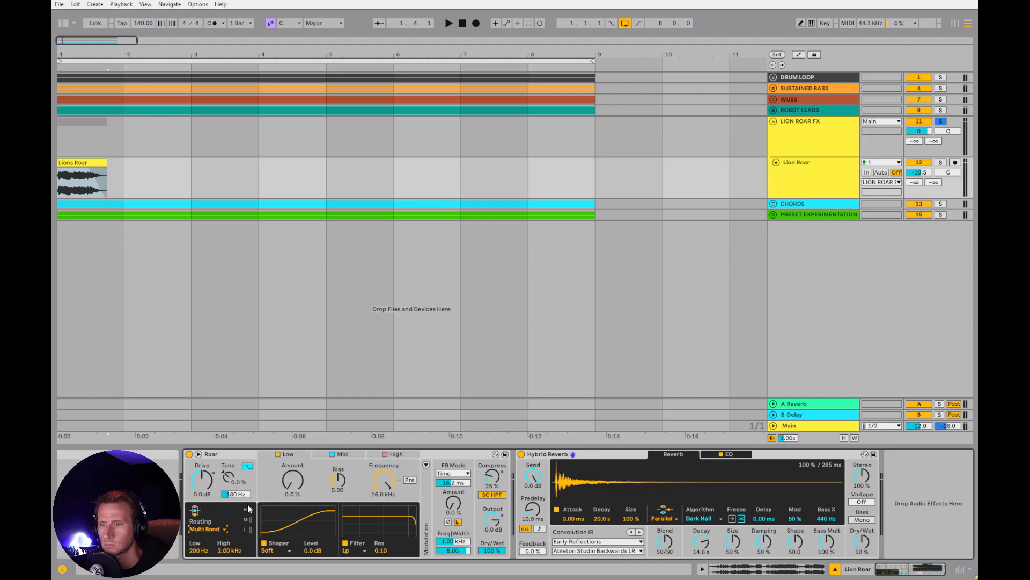
pyautogui.press('space')
pyautogui.moveTo(293, 479); pyautogui.dragTo(293, 446)
pyautogui.press('space')
# Audition the Mid and High bands, raise the High band's shaper Amount to 100%, and stop playback
pyautogui.press('space')
pyautogui.click(342, 454)
pyautogui.press('space')
pyautogui.press('space')
pyautogui.click(396, 454)
pyautogui.press('space')
pyautogui.press('space')
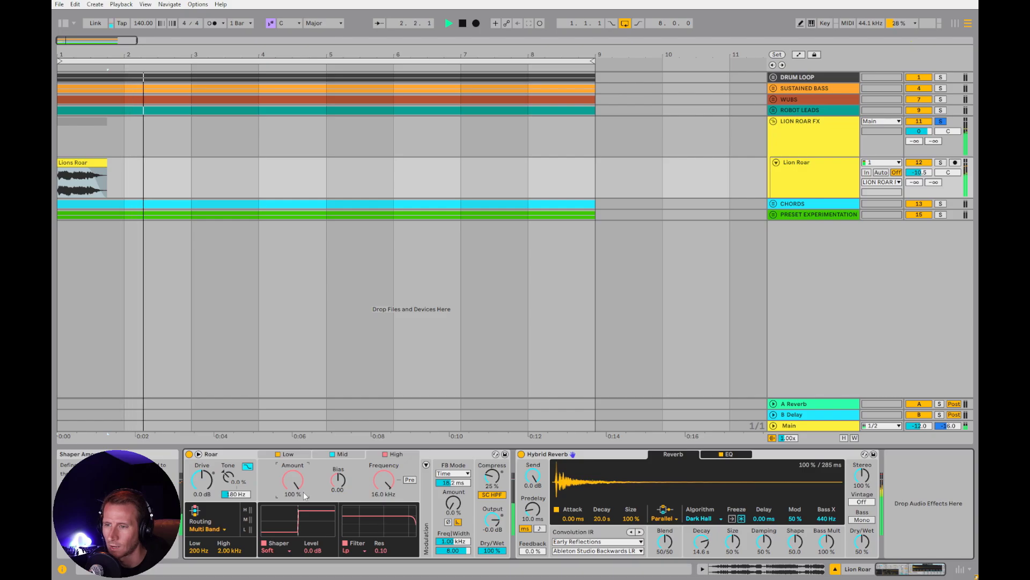
pyautogui.press('space')
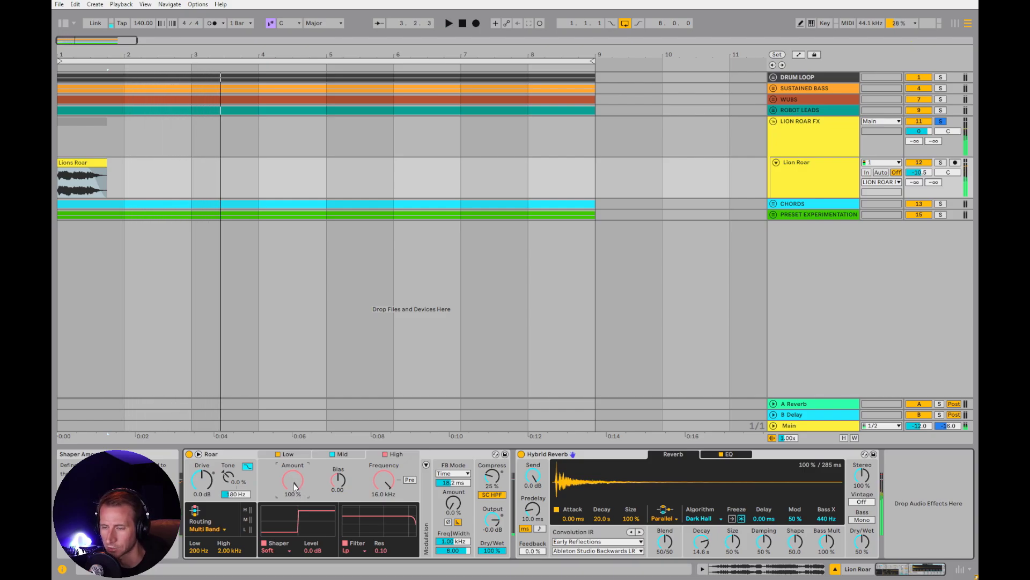
# Try the Poly shaper on the High band, switch it to Diode, and audition the roar
pyautogui.click(273, 553)
pyautogui.click(271, 507)
pyautogui.press('space')
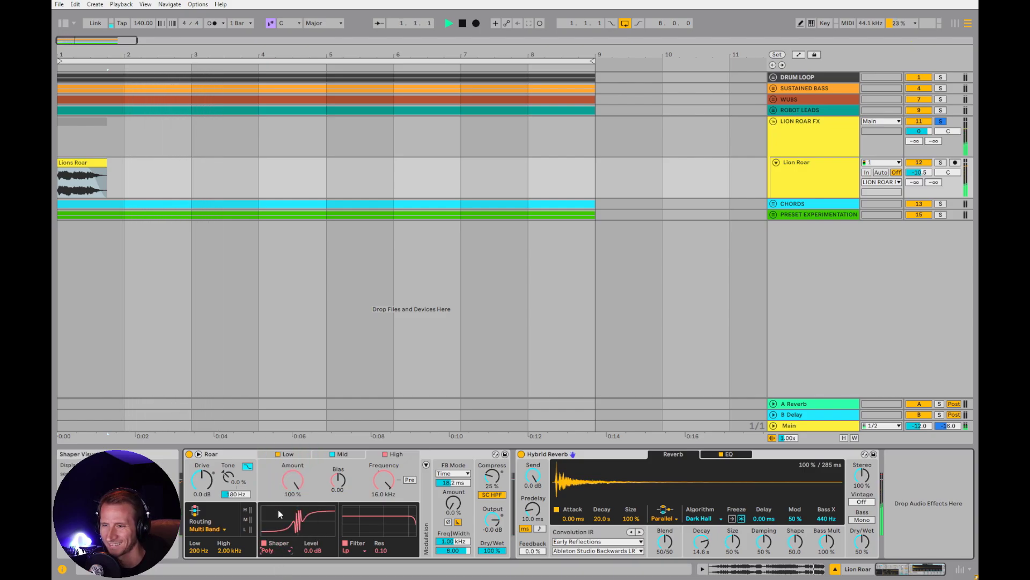
pyautogui.click(273, 554)
pyautogui.click(288, 480)
pyautogui.press('space')
pyautogui.press('space')
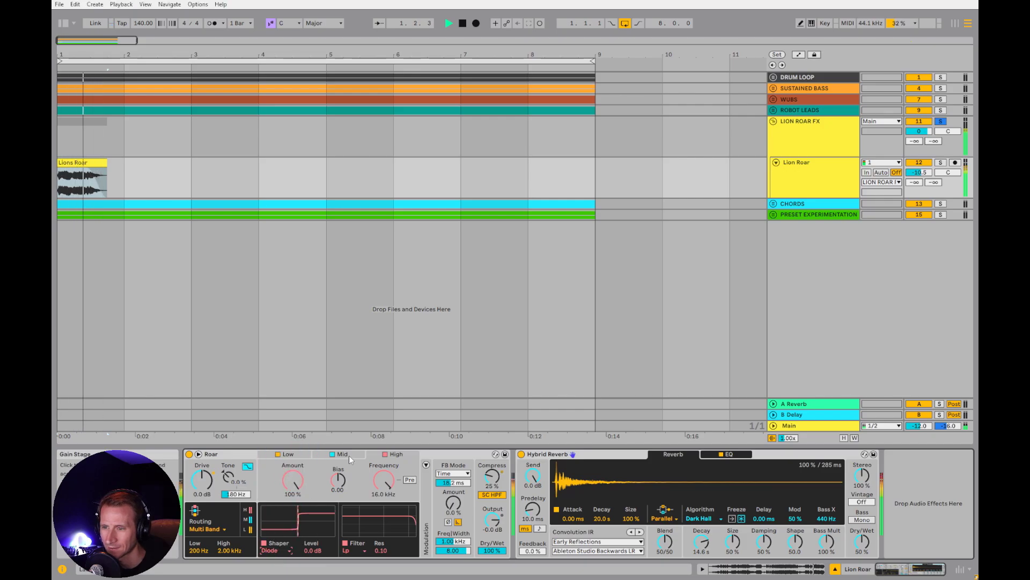
# Set the Mid band's shaper to Fractal with Amount at 94% and audition the roar
pyautogui.click(342, 455)
pyautogui.click(284, 551)
pyautogui.click(277, 515)
pyautogui.press('space')
pyautogui.press('space')
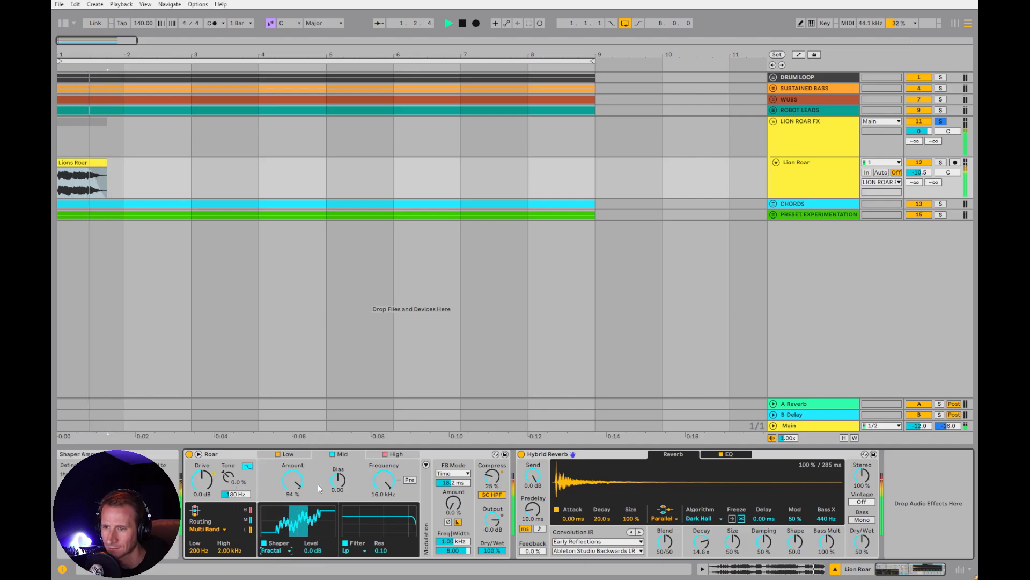
# Try Roar's feedback Amount at 49% during playback, and stop
pyautogui.press('space')
pyautogui.moveTo(454, 503); pyautogui.dragTo(454, 483)
pyautogui.press('space')
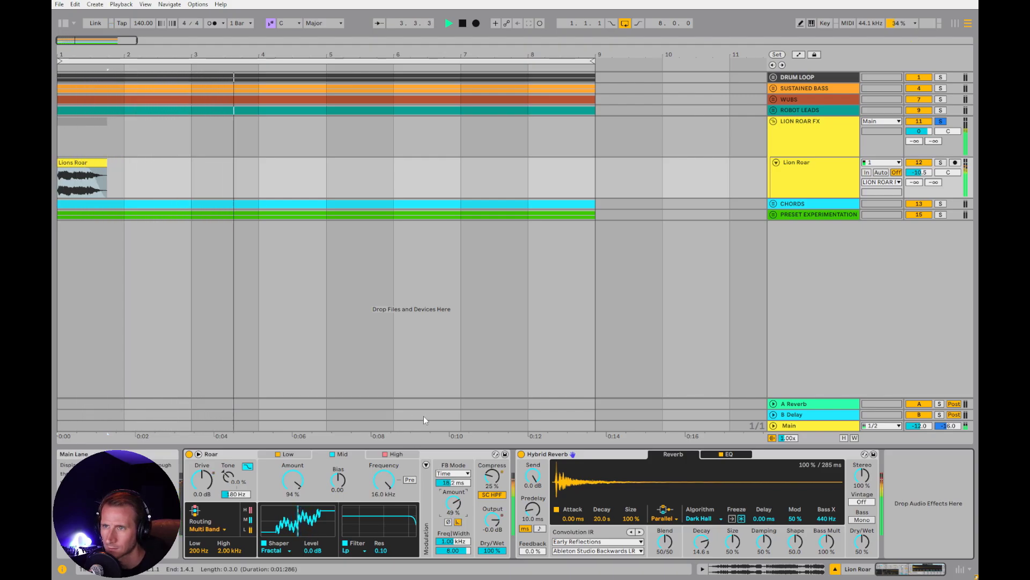
pyautogui.press('space')
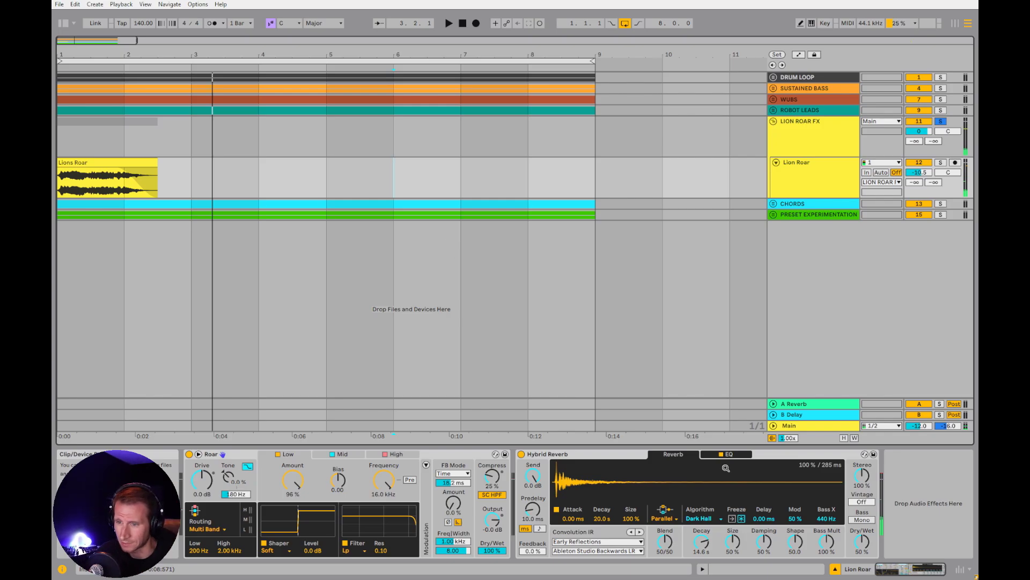
# Check the Hybrid Reverb's EQ, return to its reverb settings, and select the Lion Roar track
pyautogui.click(747, 455)
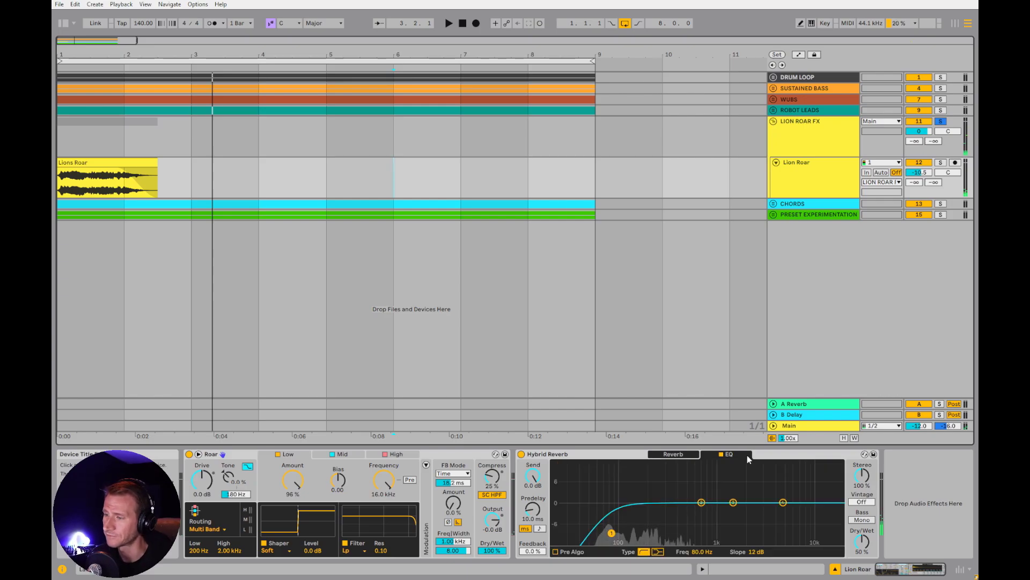
pyautogui.click(678, 454)
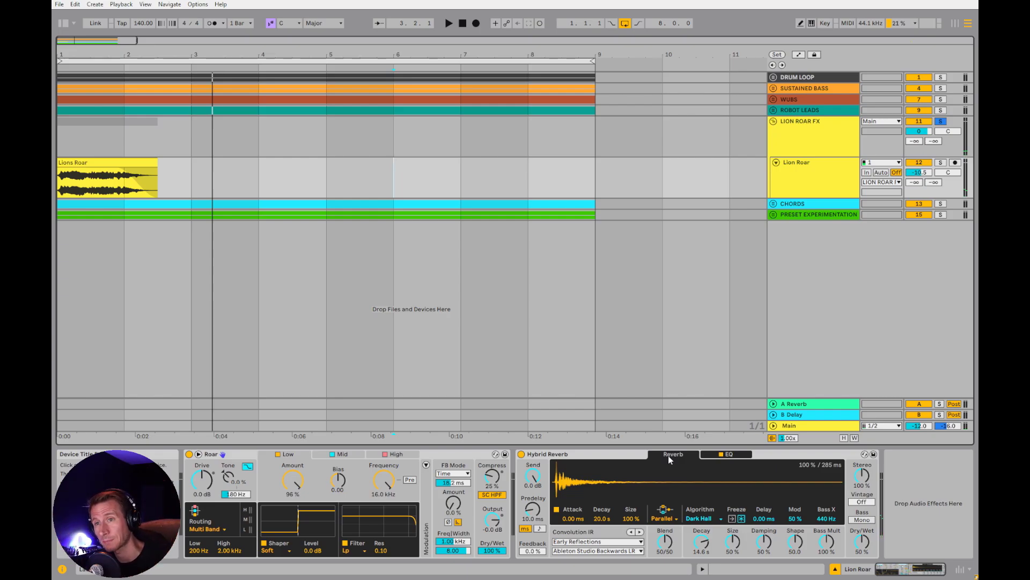
pyautogui.click(820, 153)
pyautogui.click(817, 183)
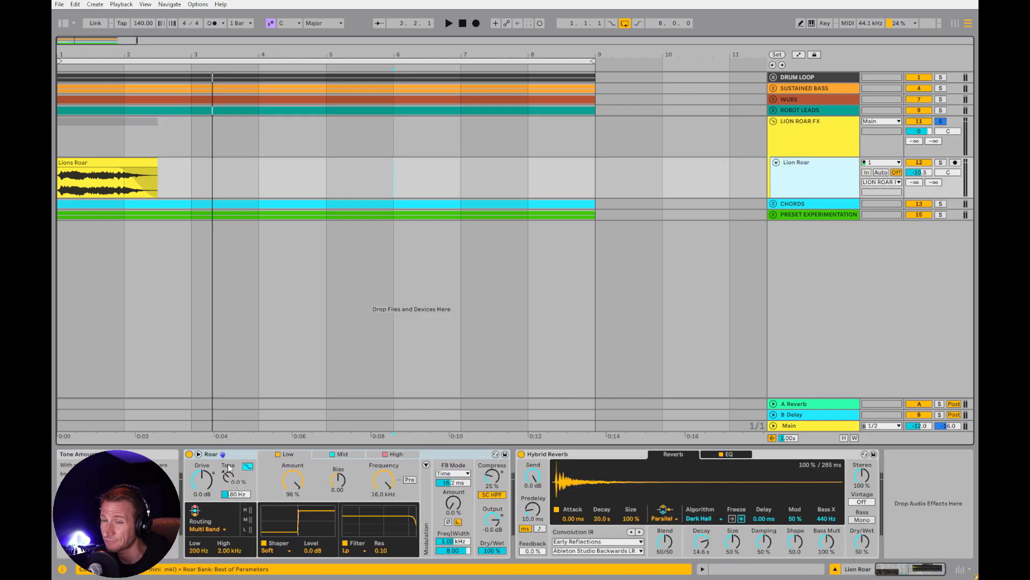
# Raise Roar's Drive to 24 dB and play the Lions Roar clip
pyautogui.moveTo(202, 479); pyautogui.dragTo(203, 482)
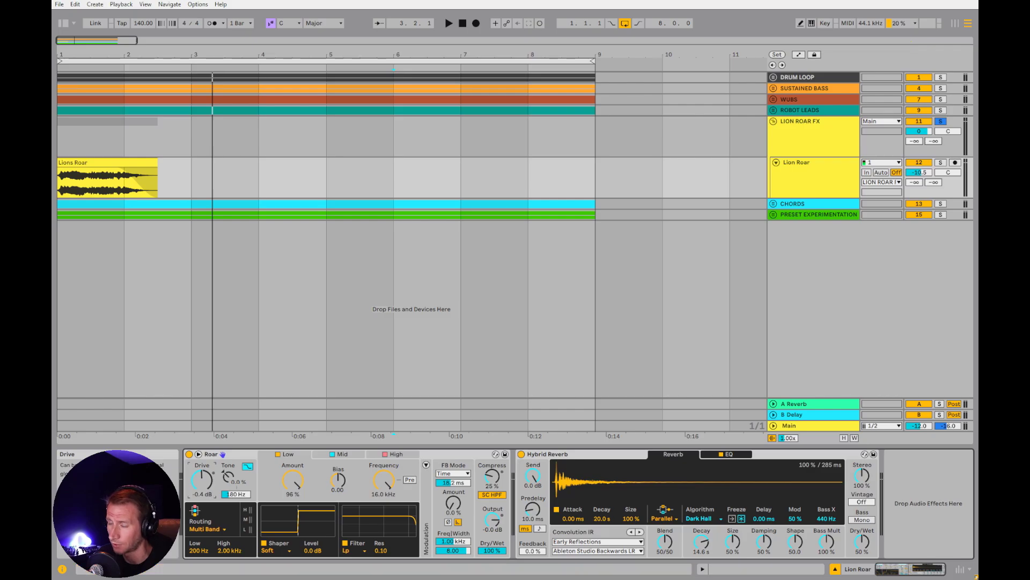
pyautogui.press('space')
pyautogui.press('space')
pyautogui.click(101, 163)
pyautogui.press('space')
pyautogui.press('space')
pyautogui.moveTo(202, 478); pyautogui.dragTo(202, 436)
pyautogui.press('space')
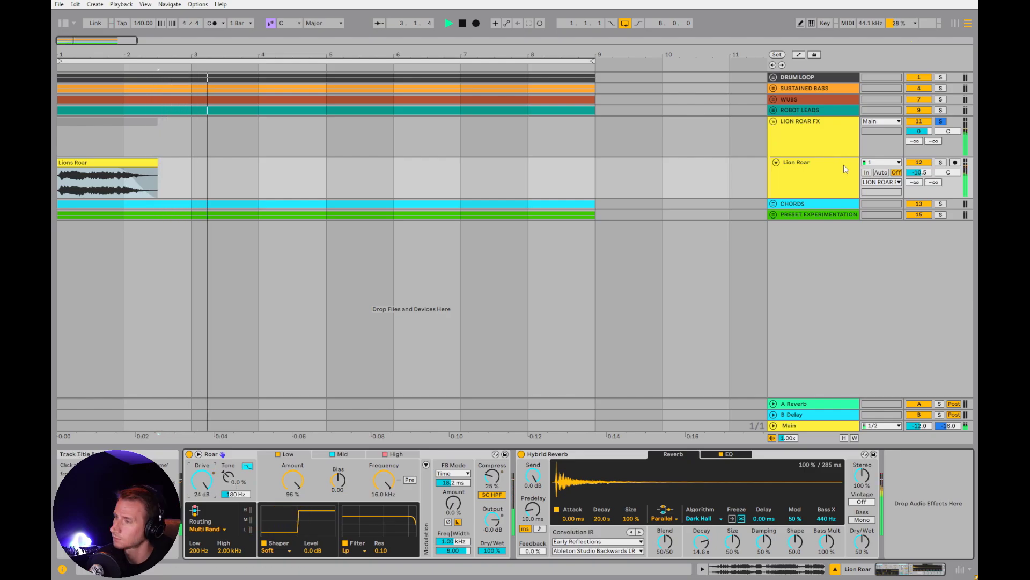
# Stop playback, fold LION ROAR FX, unfold and solo CHORDS, and select the clip on the Chords track
pyautogui.click(829, 137)
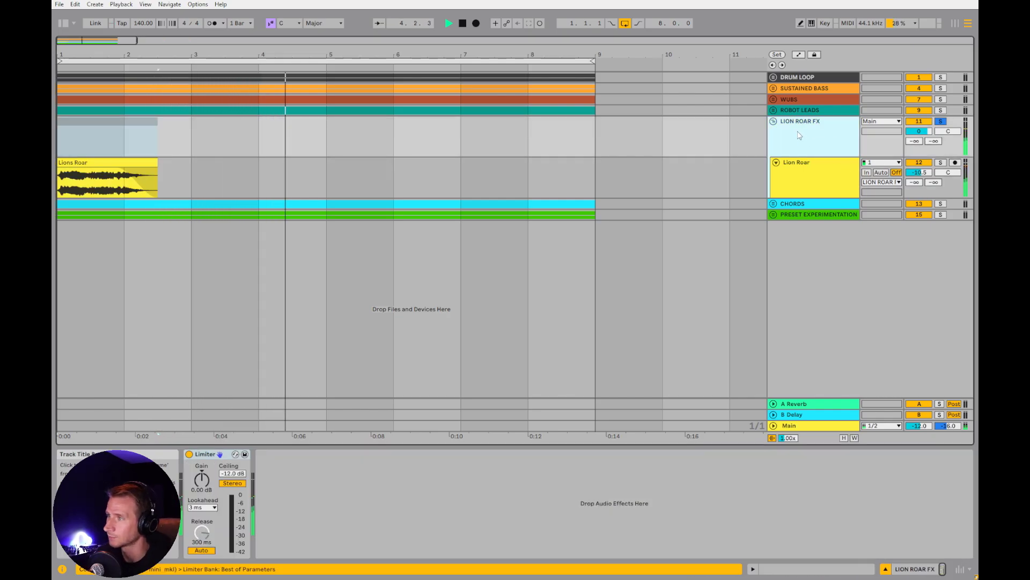
pyautogui.press('space')
pyautogui.click(773, 121)
pyautogui.click(774, 133)
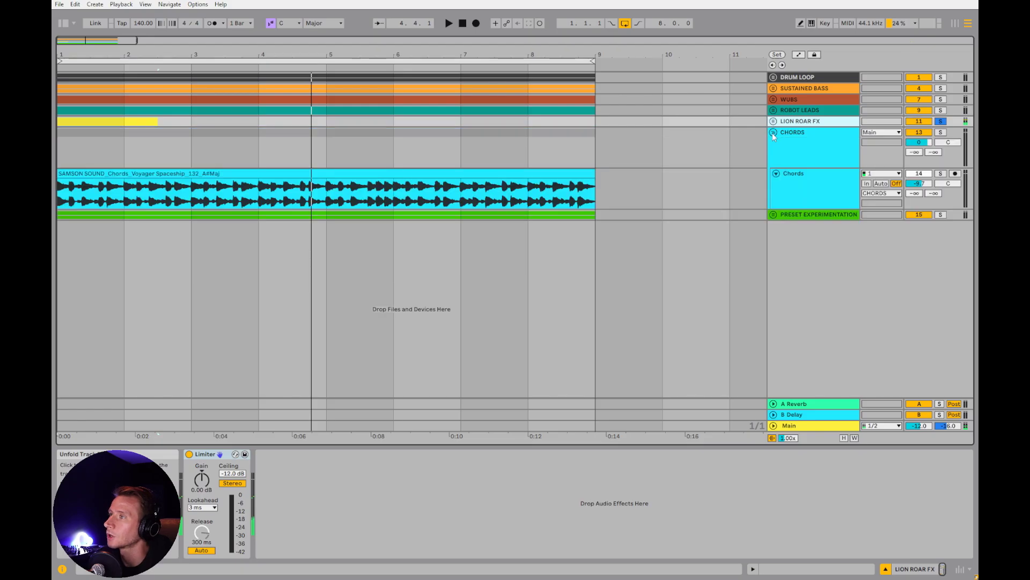
pyautogui.click(941, 132)
pyautogui.click(820, 151)
pyautogui.click(809, 204)
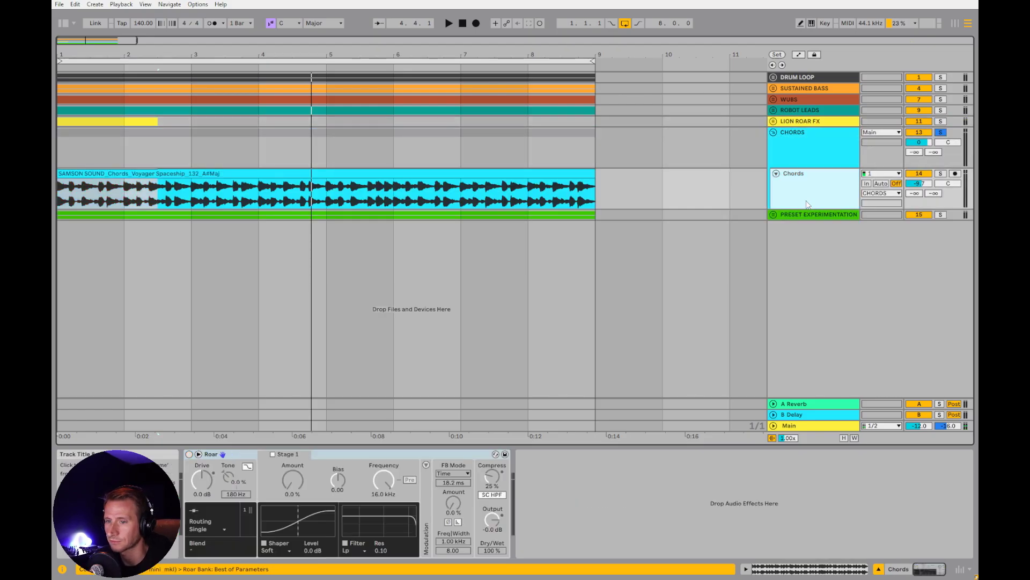
pyautogui.click(242, 177)
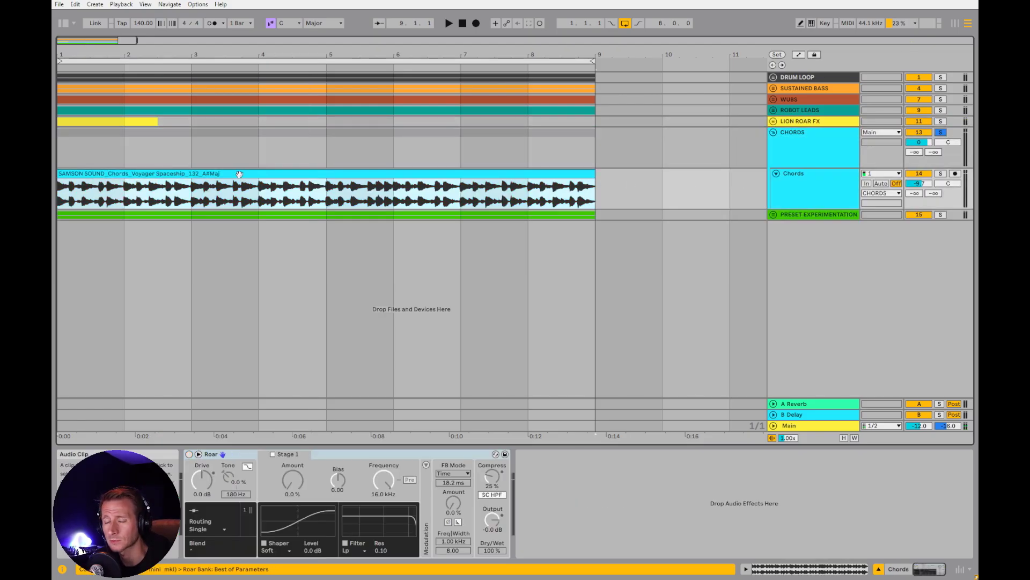
# Play the chords, enable Roar on the Chords track, and open its expanded view
pyautogui.press('space')
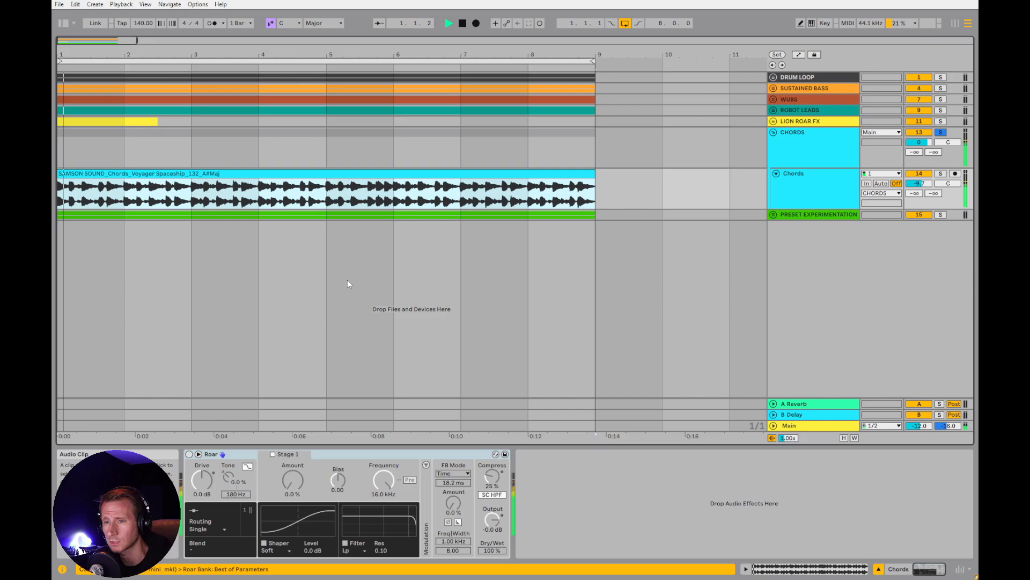
pyautogui.click(189, 454)
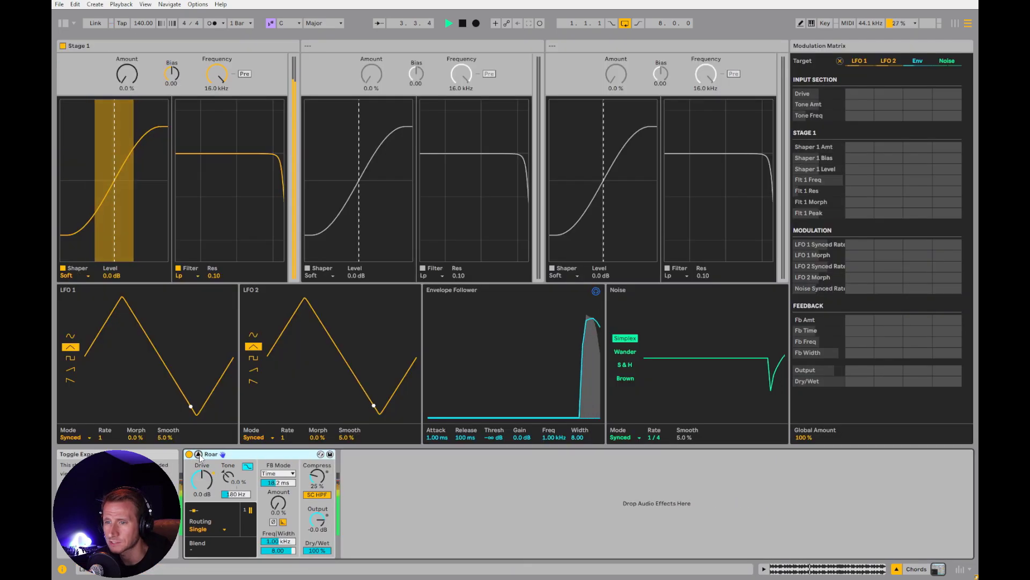
pyautogui.click(198, 454)
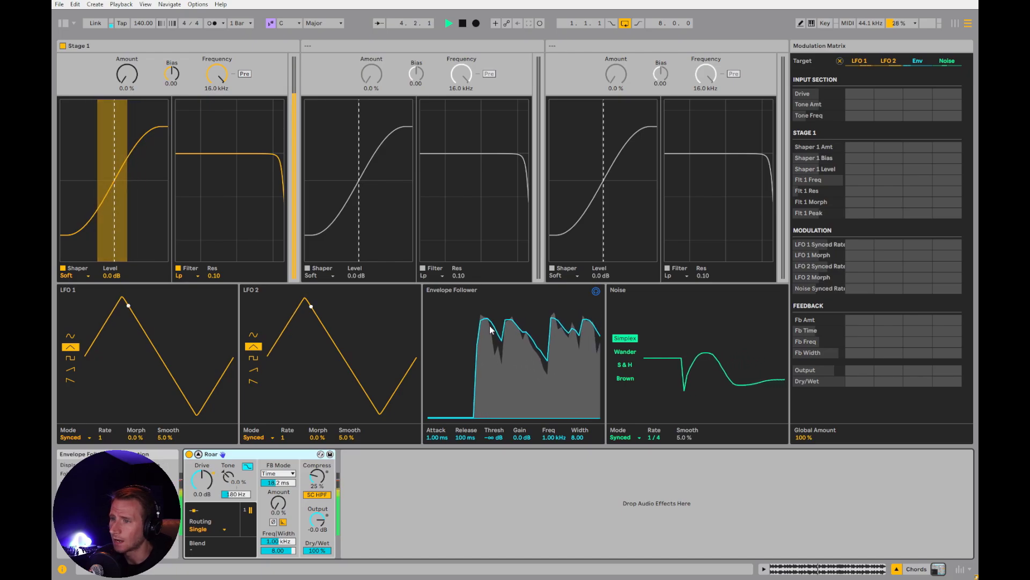
pyautogui.press('space')
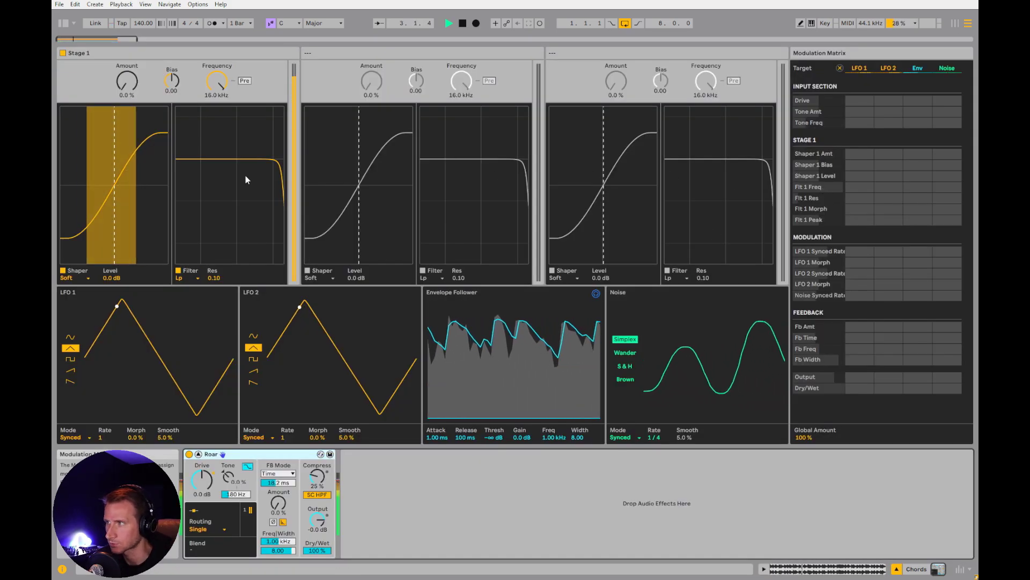
# Raise Stage 1's shaper Amount to 29% while auditioning the chords
pyautogui.moveTo(125, 86)
pyautogui.mouseDown()
pyautogui.moveTo(124, 75)
pyautogui.moveTo(125, 86)
pyautogui.mouseUp()
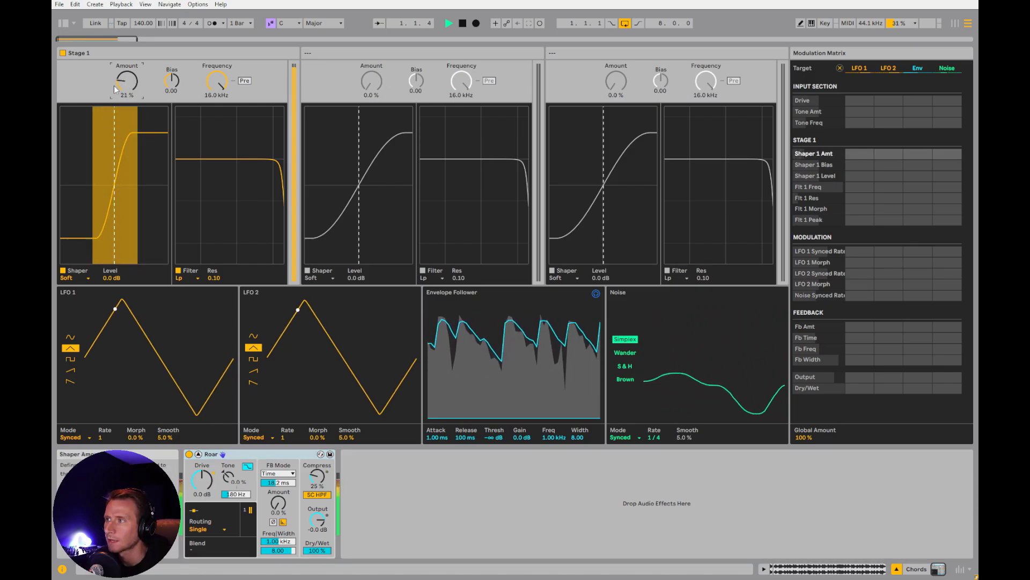
pyautogui.press('space')
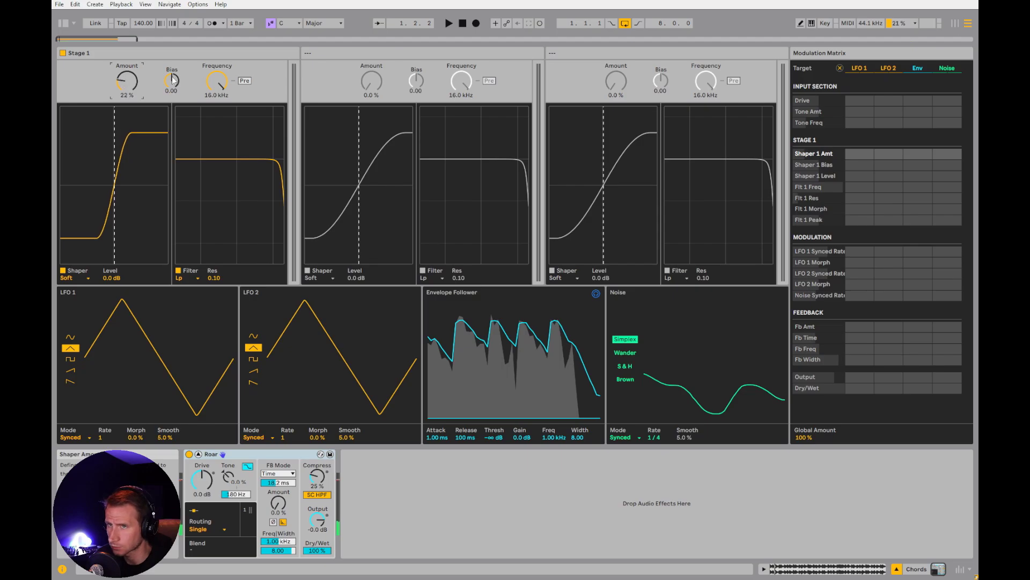
pyautogui.moveTo(126, 81); pyautogui.dragTo(127, 78)
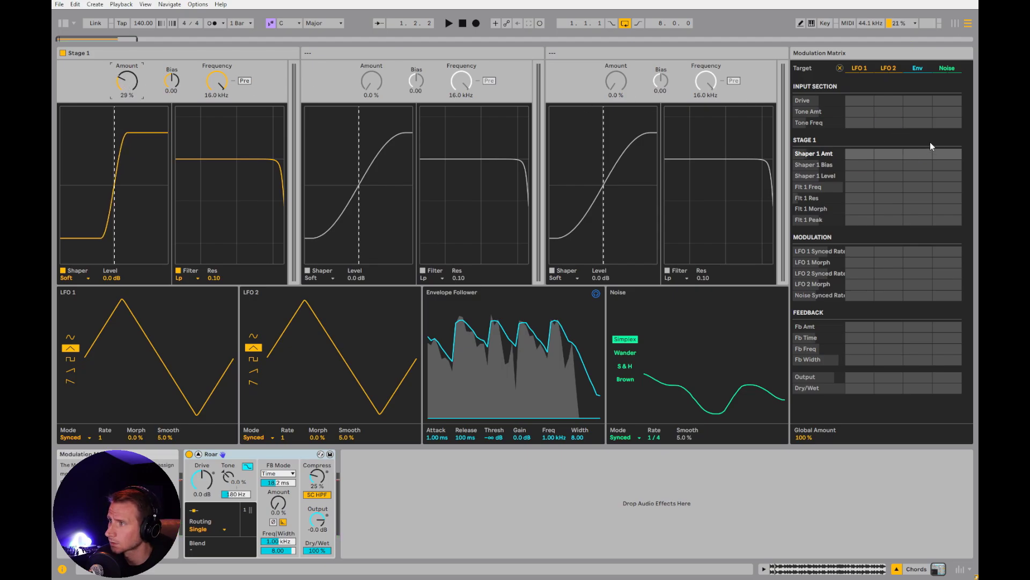
# Modulate Shaper 1 Amt with the envelope follower at 100 and raise Stage 1's shaper Amount to 66% while auditioning
pyautogui.click(917, 155)
pyautogui.press('space')
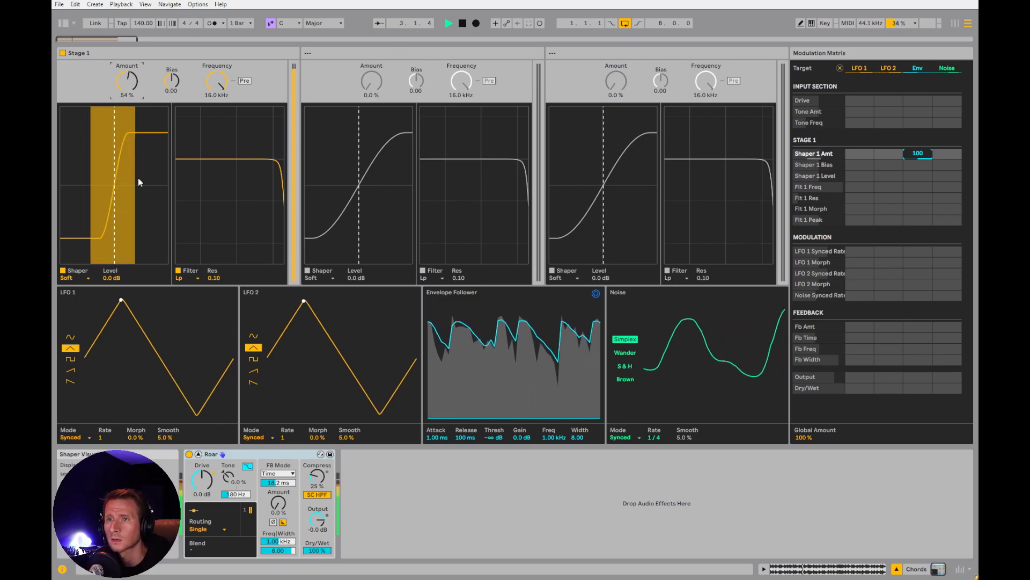
pyautogui.press('space')
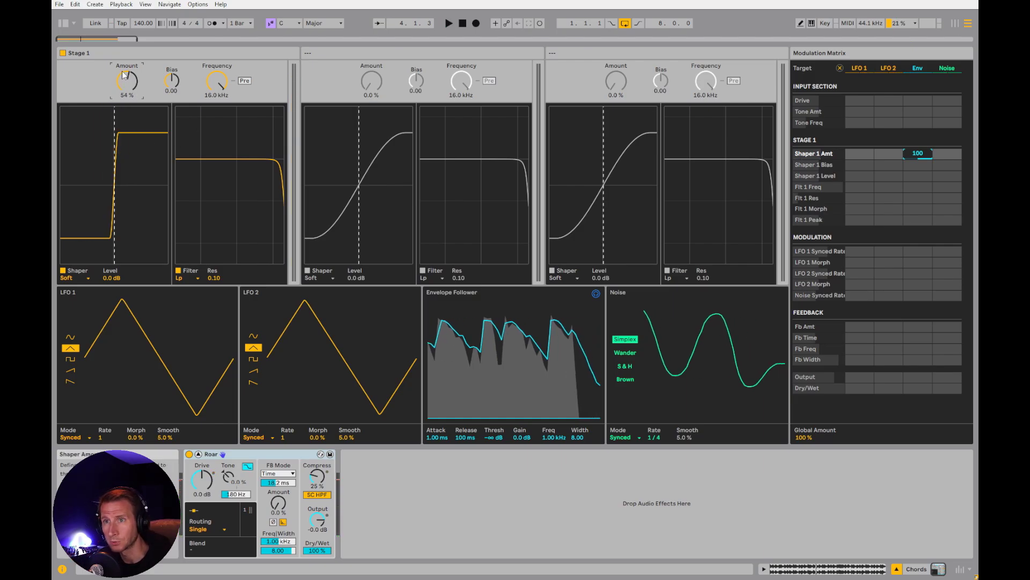
pyautogui.press('space')
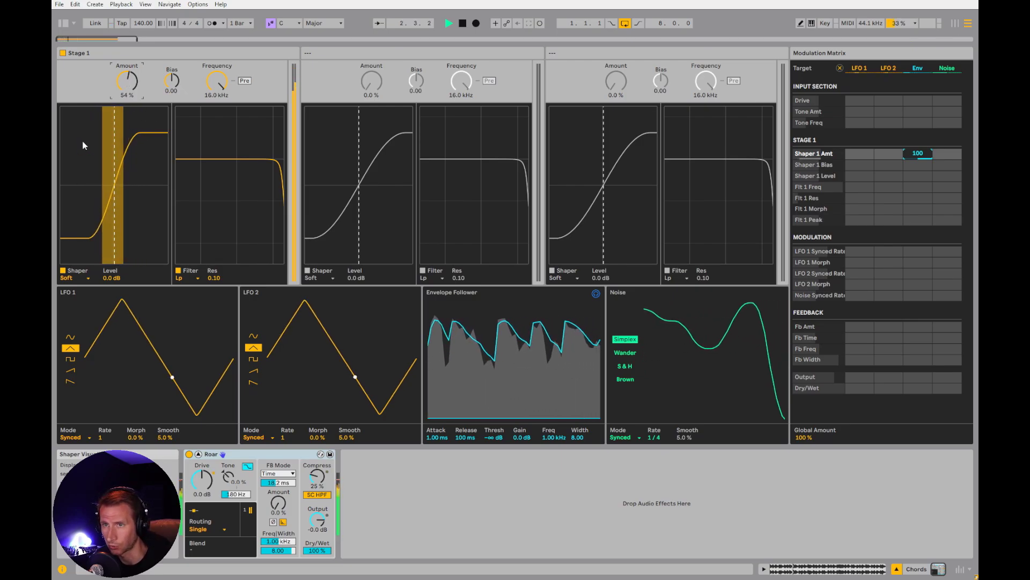
pyautogui.moveTo(127, 81); pyautogui.dragTo(127, 73)
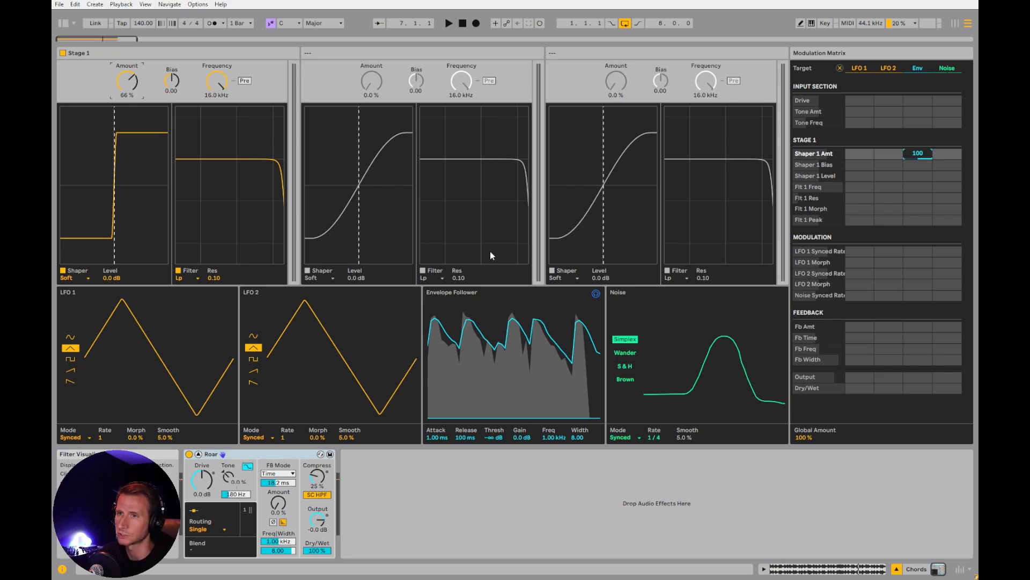
# Set Stage 1's filter type to Resampling and play the chords
pyautogui.click(195, 278)
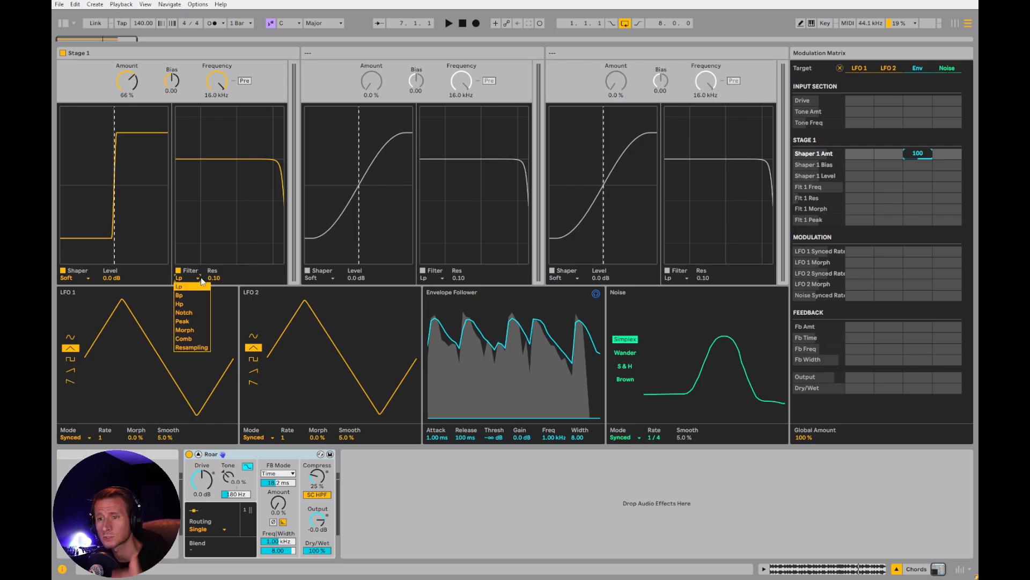
pyautogui.click(192, 348)
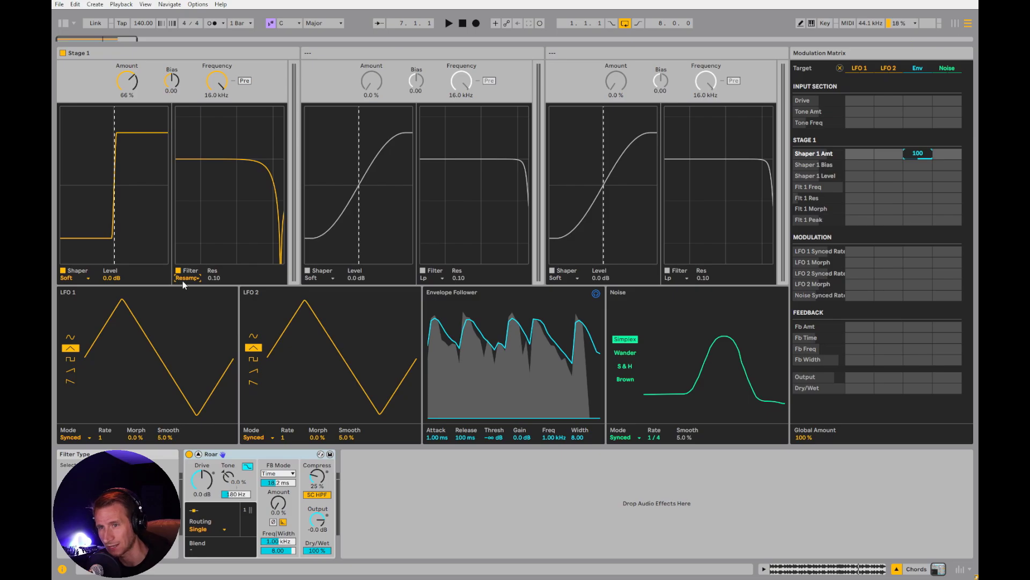
pyautogui.press('space')
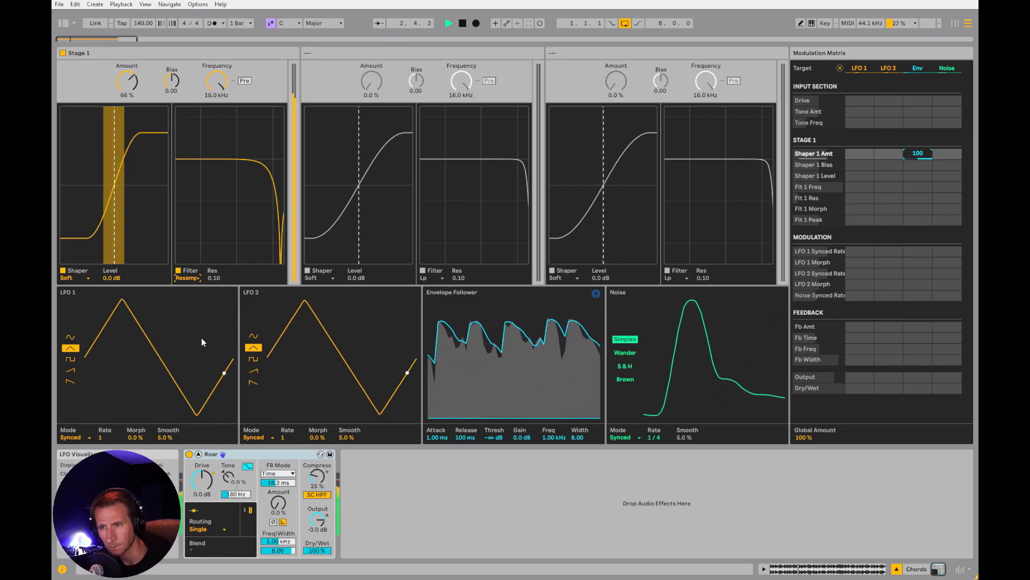
# Set Stage 1's filter type to Lp and lower its frequency to 200 Hz, restarting the chords to audition it
pyautogui.press('space')
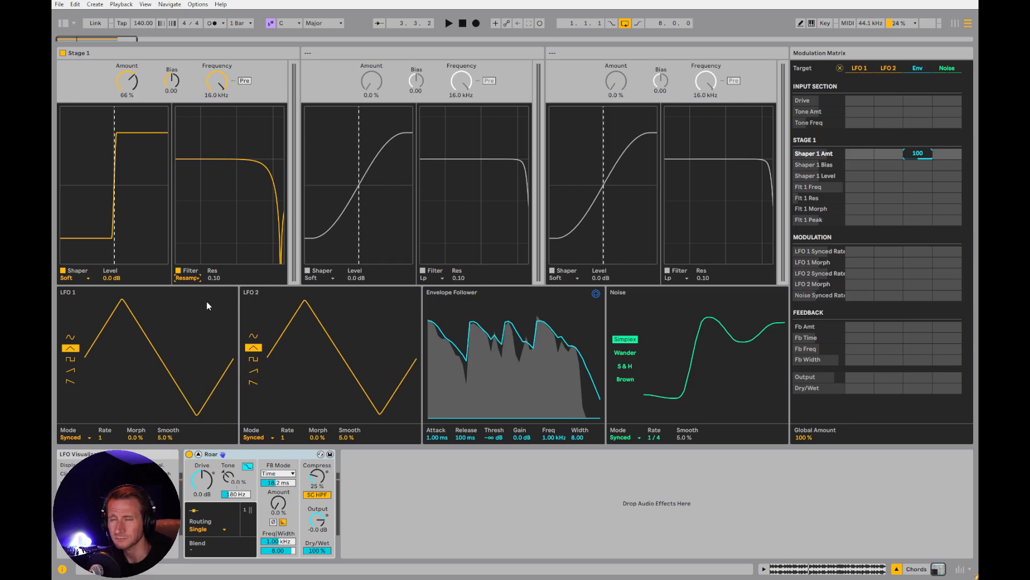
pyautogui.click(196, 278)
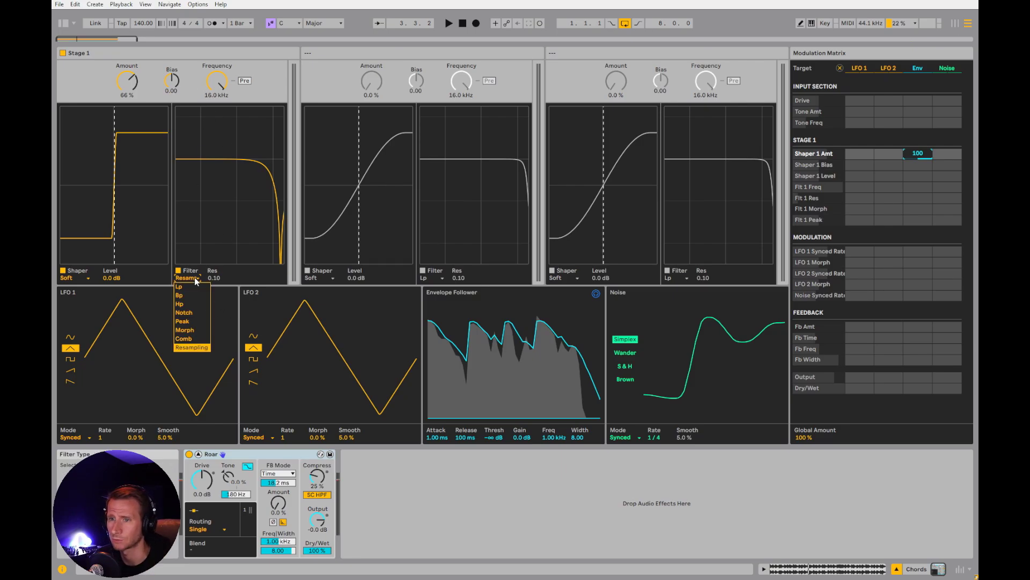
pyautogui.click(197, 287)
pyautogui.moveTo(216, 82); pyautogui.dragTo(217, 92)
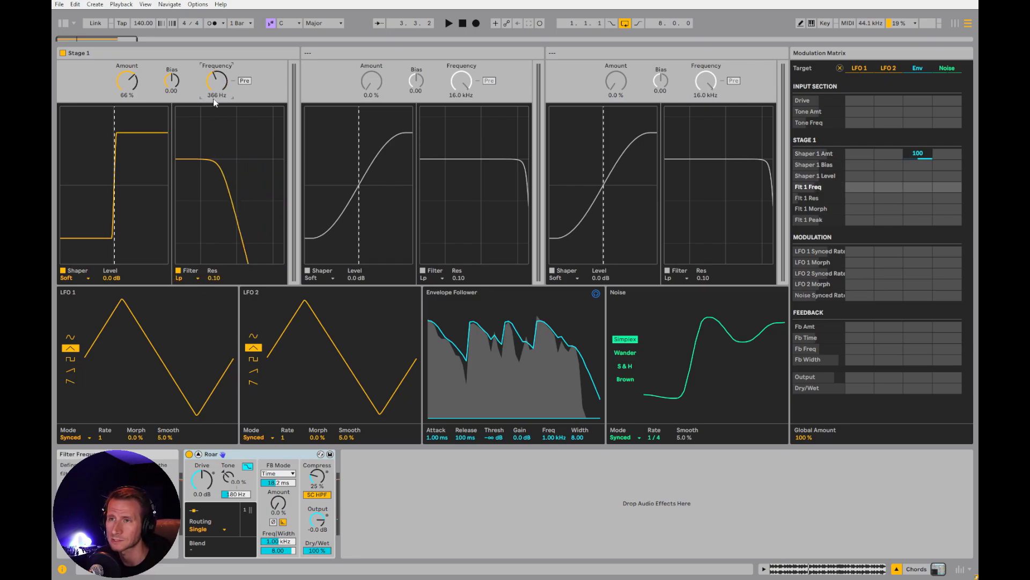
pyautogui.press('space')
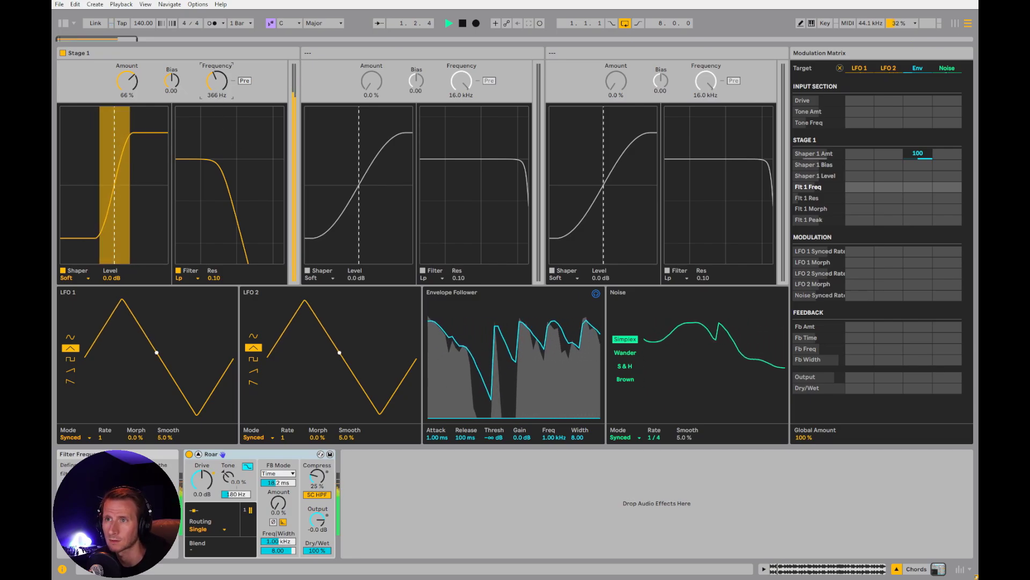
pyautogui.moveTo(217, 82); pyautogui.dragTo(217, 94)
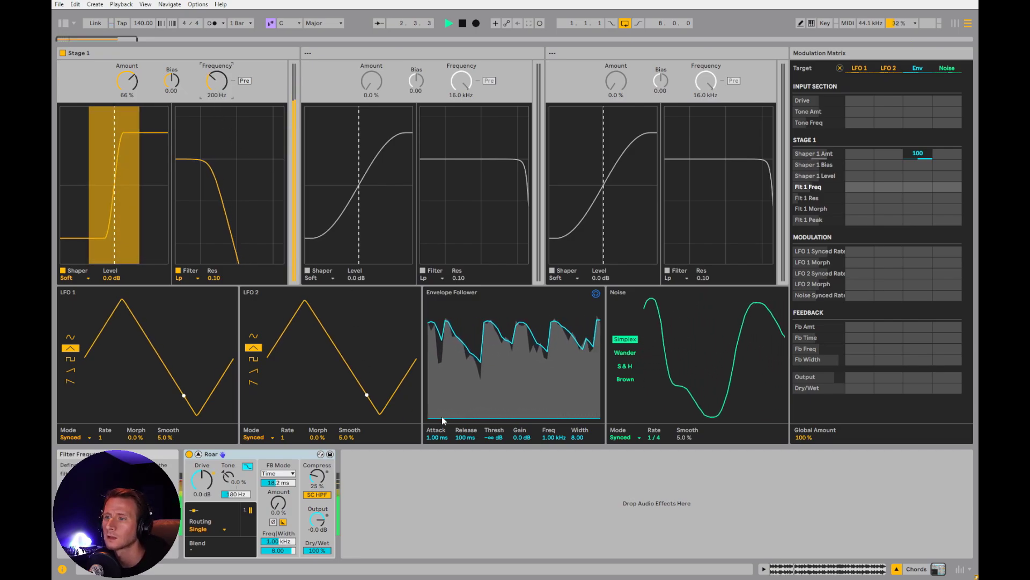
# Lower Stage 1's shaper Amount to 21%, keep the Single routing, and collapse Roar's expanded view
pyautogui.moveTo(127, 82); pyautogui.dragTo(127, 110)
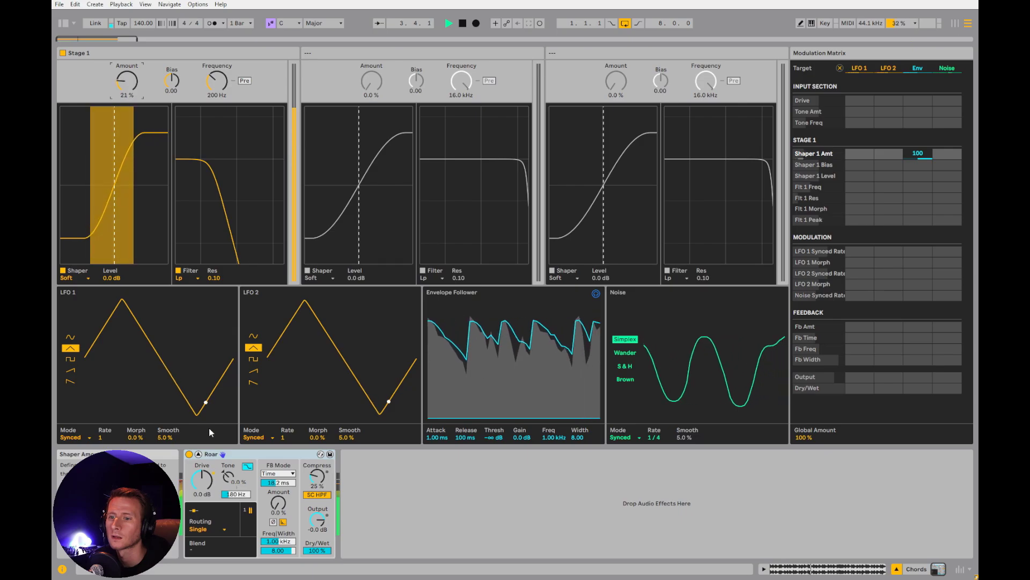
pyautogui.click(216, 529)
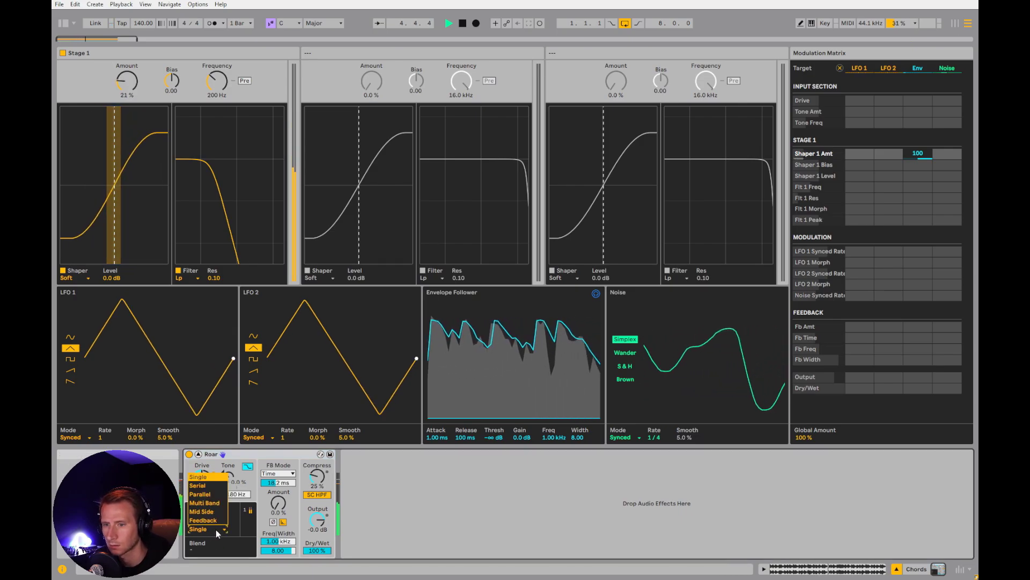
pyautogui.click(217, 530)
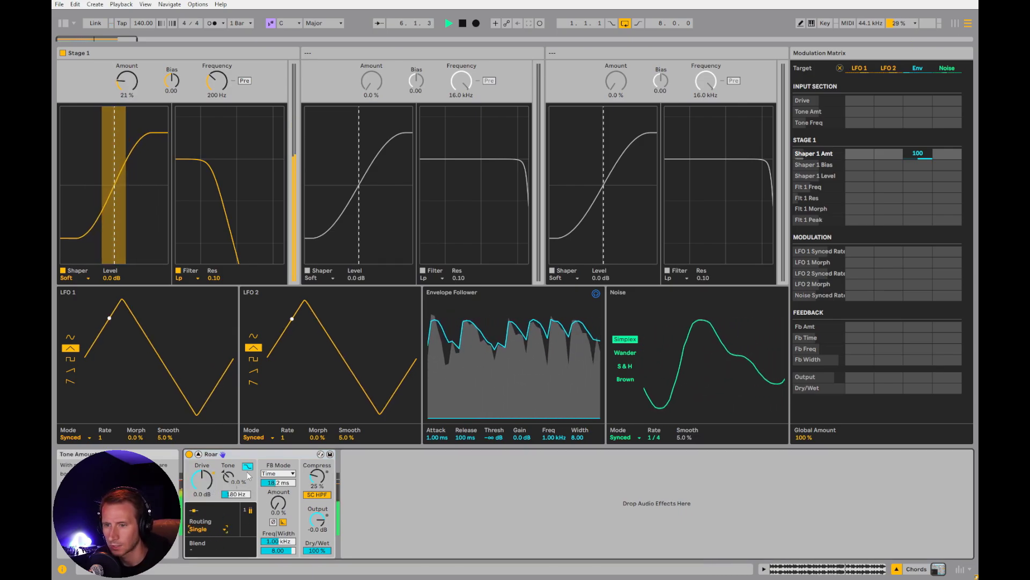
pyautogui.click(199, 454)
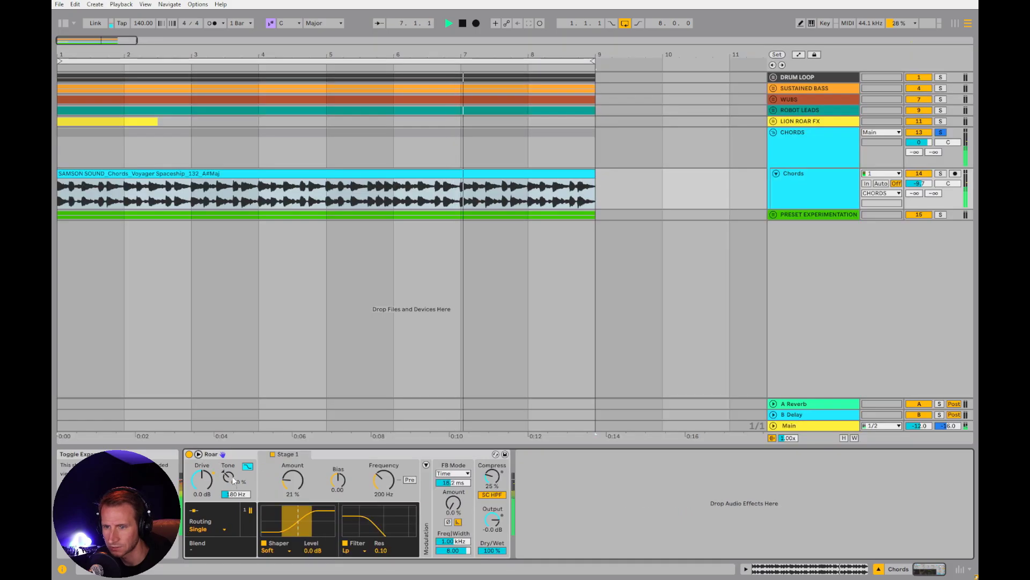
# Set Stage 1's shaper type to Fractal and raise its Amount to 97% while auditioning the chords
pyautogui.click(277, 555)
pyautogui.click(278, 515)
pyautogui.click(272, 550)
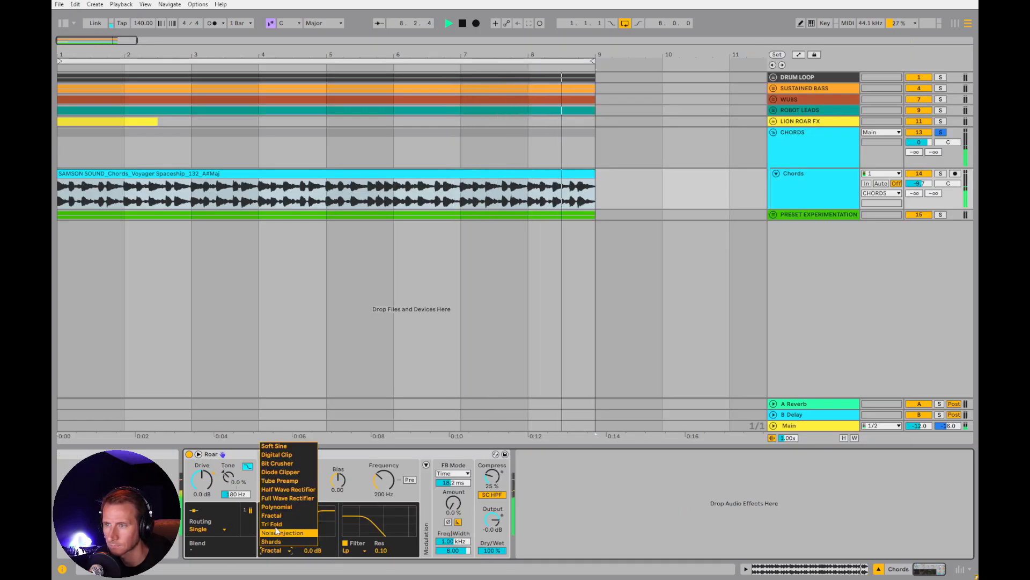
pyautogui.click(273, 516)
pyautogui.moveTo(292, 479); pyautogui.dragTo(292, 454)
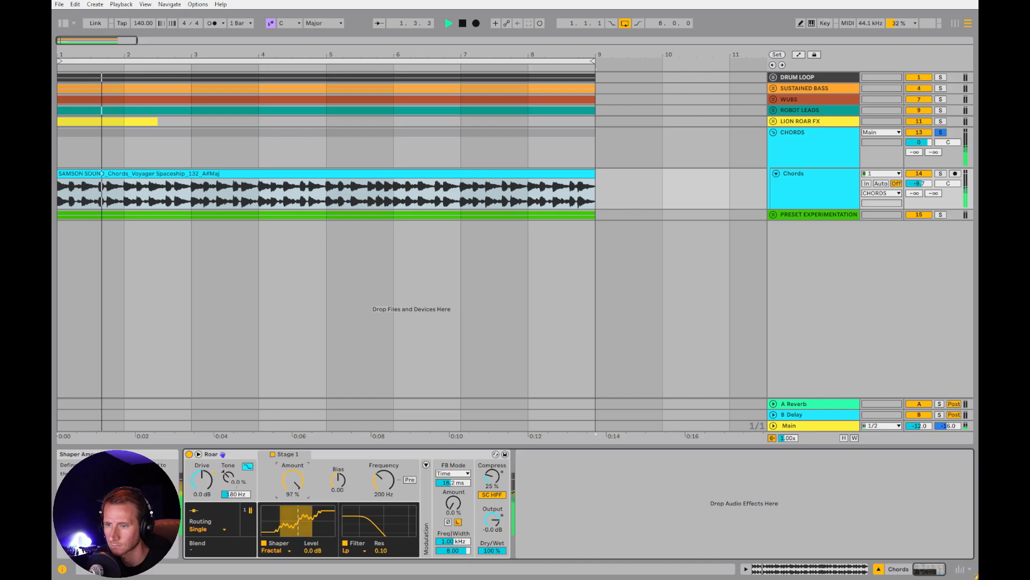
# Audition the Tri Fold, Shards and Tube Preamp shapers on the chords and settle on Bit Crusher
pyautogui.click(274, 550)
pyautogui.click(281, 524)
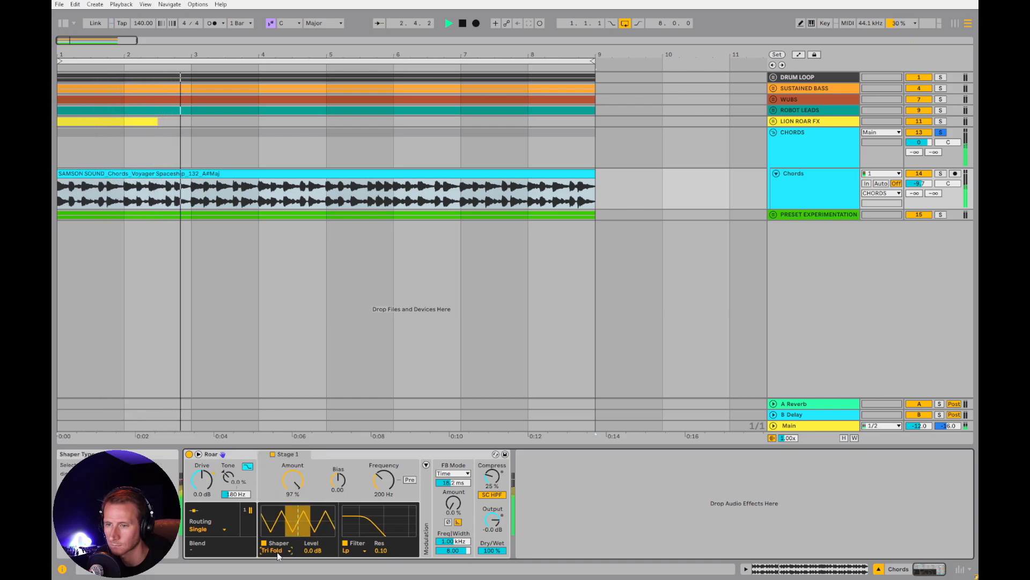
pyautogui.click(276, 550)
pyautogui.click(277, 541)
pyautogui.click(277, 550)
pyautogui.click(279, 481)
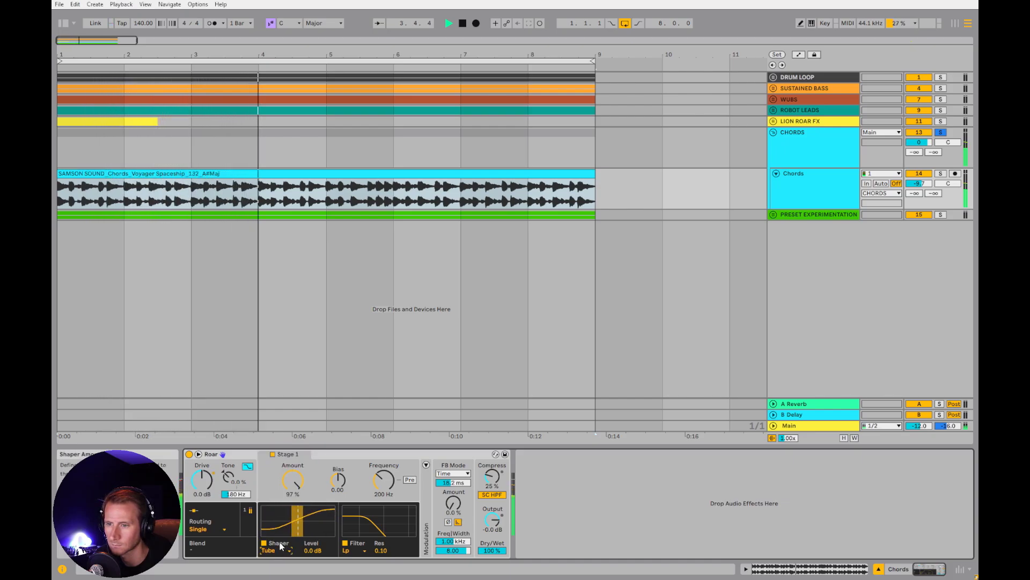
pyautogui.click(280, 550)
pyautogui.click(285, 474)
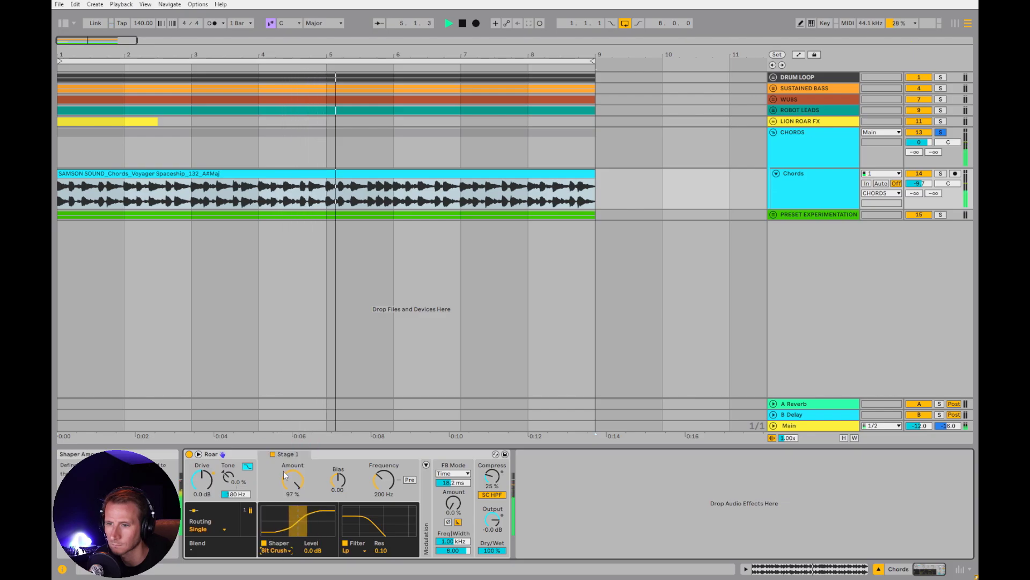
pyautogui.click(276, 551)
pyautogui.click(281, 464)
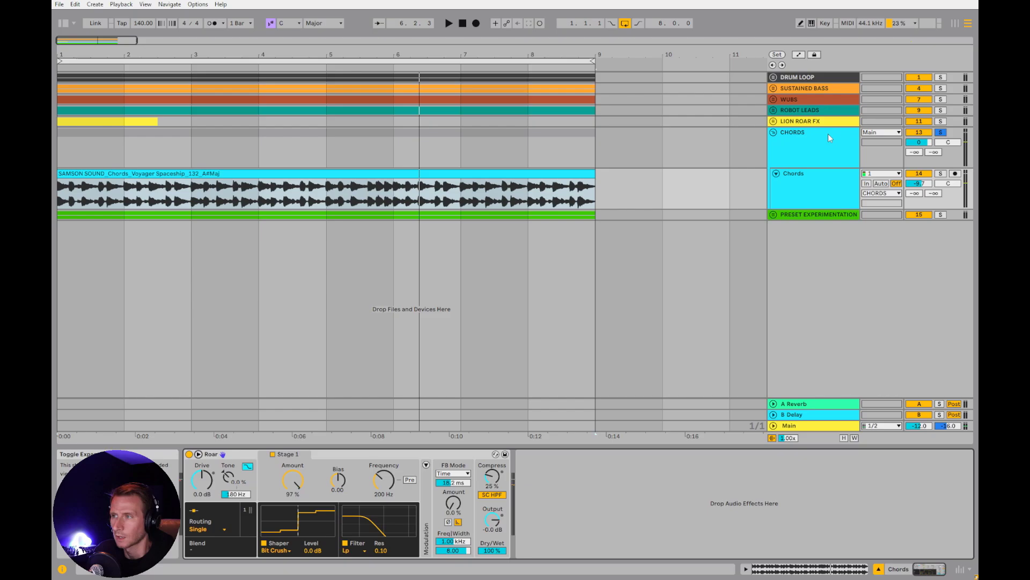
# Fold the CHORDS group, unfold the PRESET EXPERIMENTATION group, and place the playback start at bar 1
pyautogui.click(829, 133)
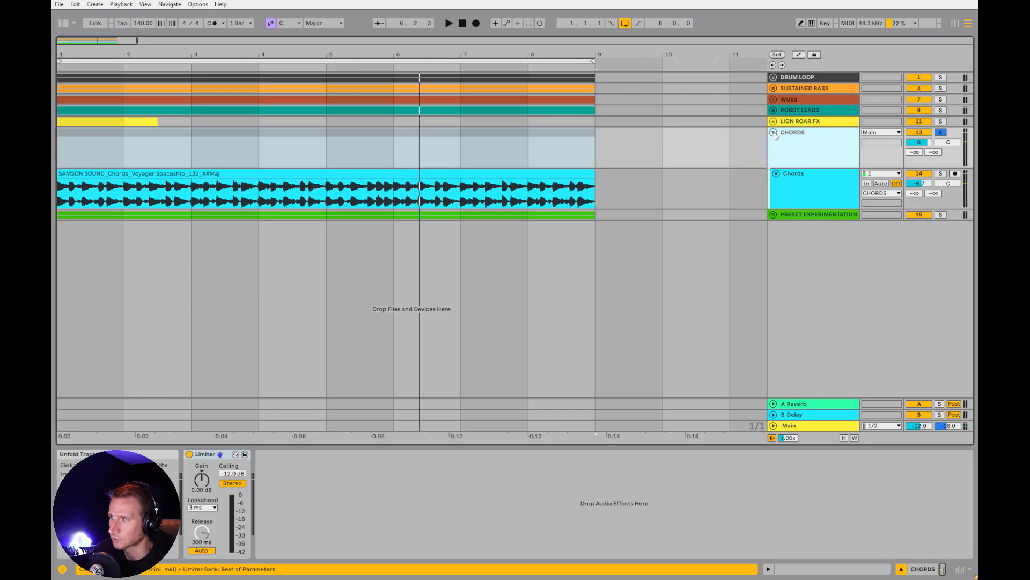
pyautogui.click(774, 132)
pyautogui.click(784, 144)
pyautogui.click(773, 143)
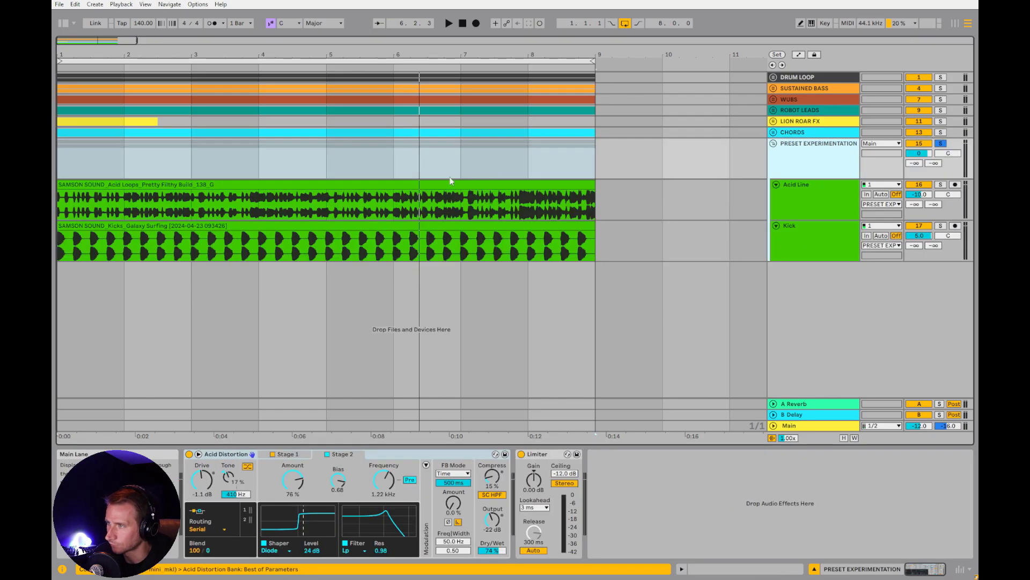
pyautogui.click(120, 184)
pyautogui.click(70, 161)
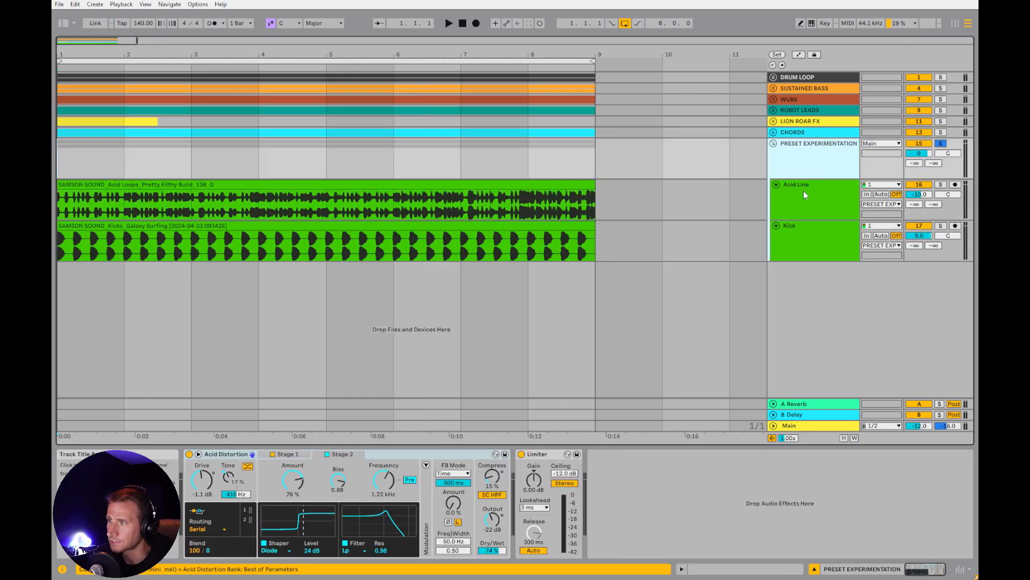
# Examine the Acid Distortion device on the PRESET EXPERIMENTATION group and the device chain of its Acid Line track
pyautogui.click(235, 455)
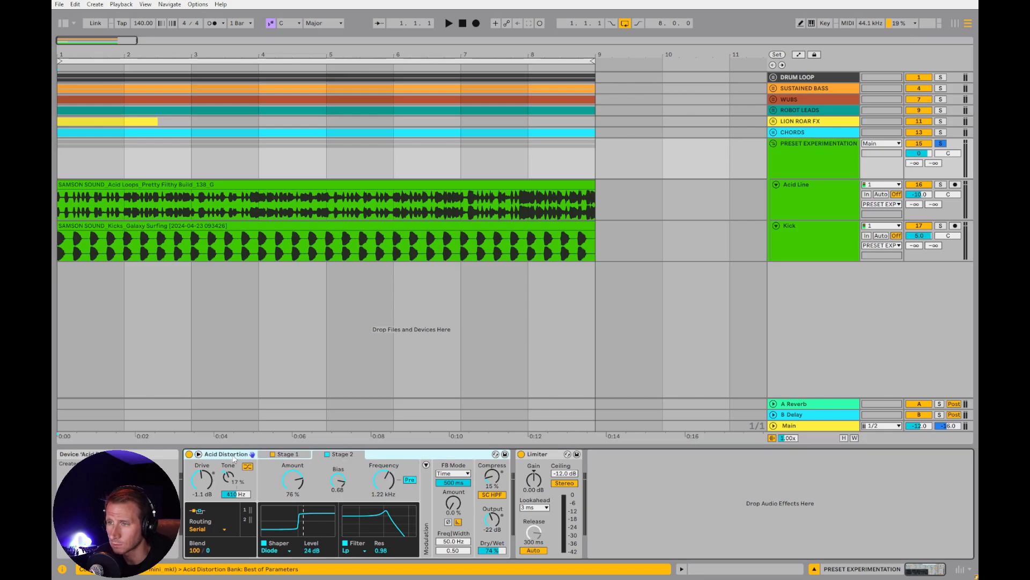
pyautogui.click(810, 196)
pyautogui.click(472, 187)
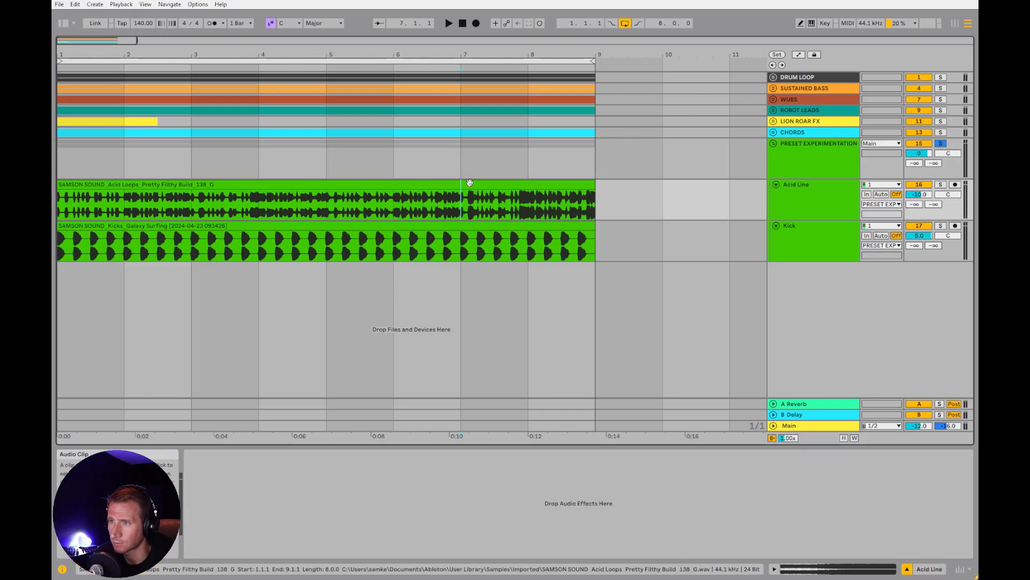
pyautogui.click(764, 162)
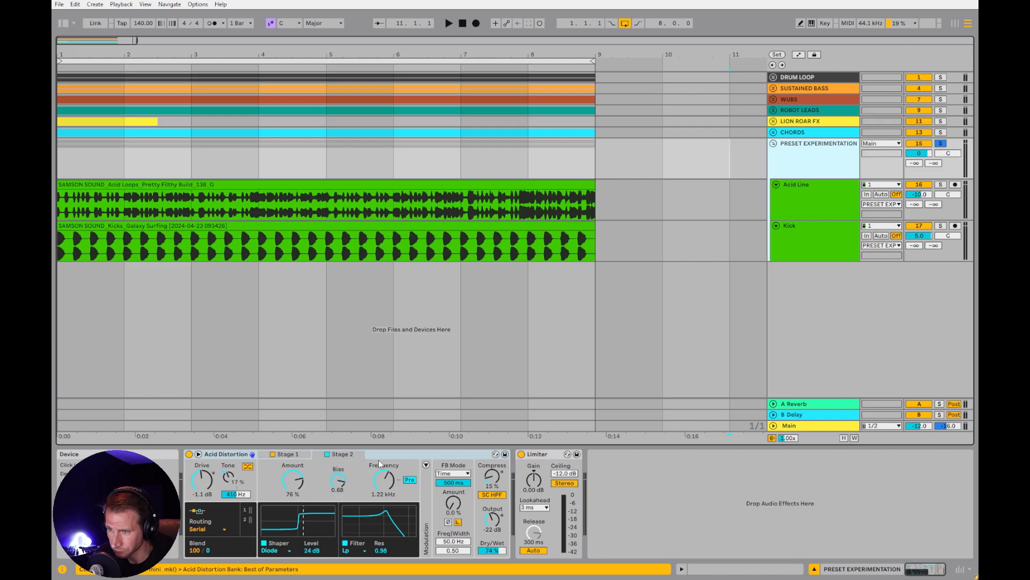
# Bypass Acid Distortion on the PRESET EXPERIMENTATION group, play the loop from the start, and re-enable the device to compare
pyautogui.click(189, 455)
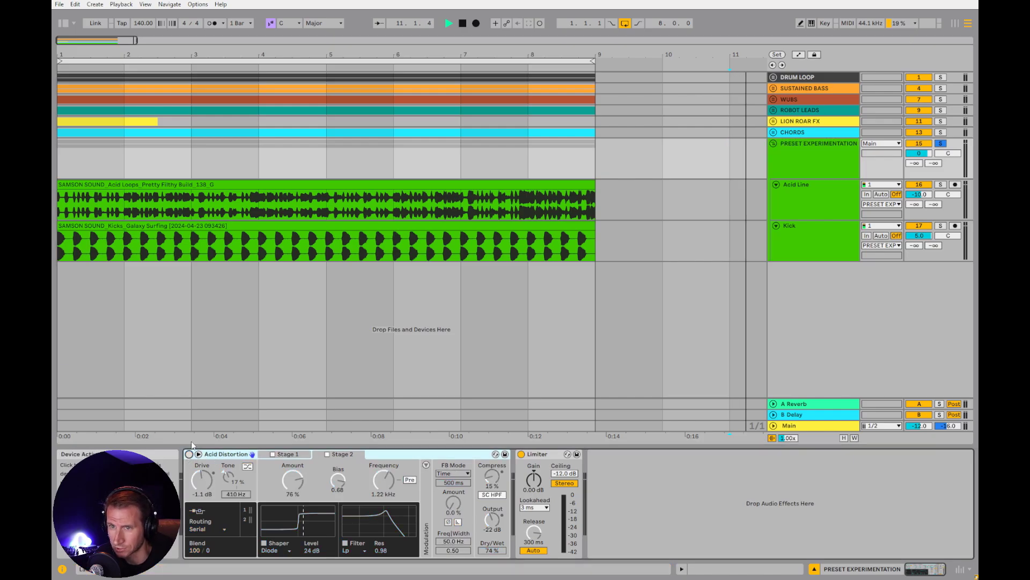
pyautogui.press('space')
pyautogui.click(119, 184)
pyautogui.press('space')
pyautogui.click(777, 173)
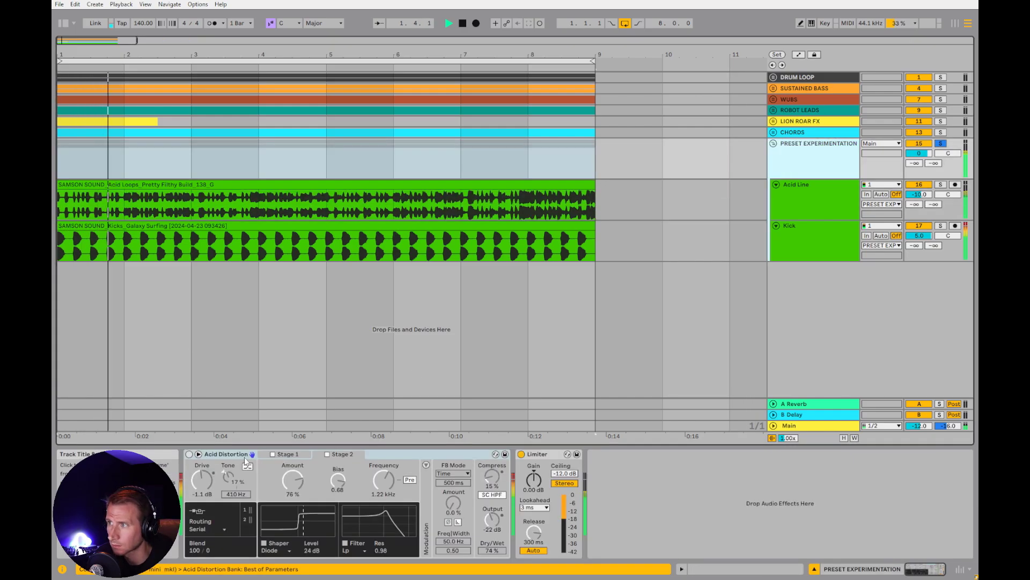
pyautogui.click(189, 454)
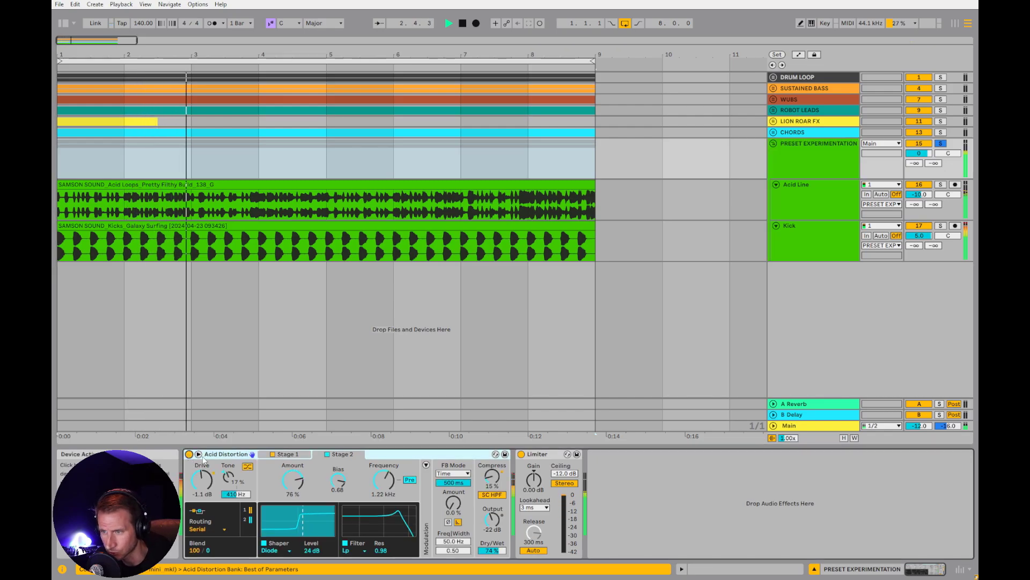
# Open preset swapping for Acid Distortion, play the loop, and load the Alien Symphony preset from the Roar folder
pyautogui.click(495, 455)
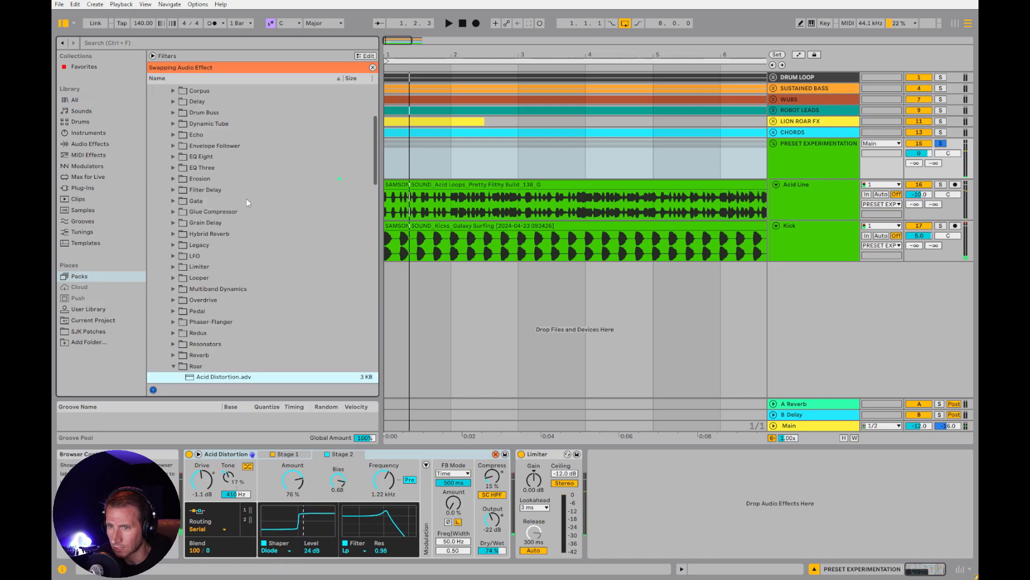
pyautogui.scroll(-5, 269, 320)
pyautogui.scroll(-2, 270, 319)
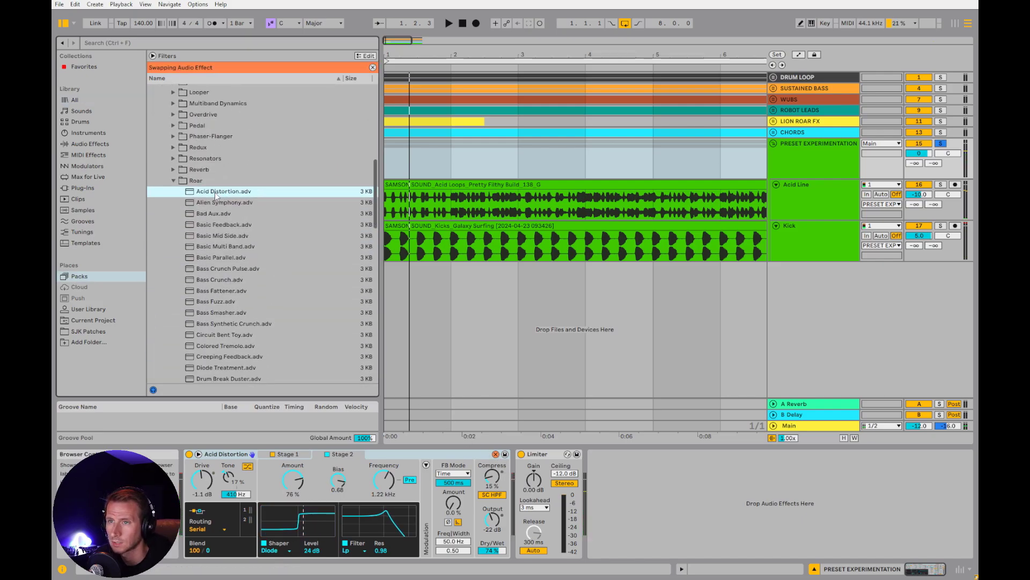
pyautogui.press('space')
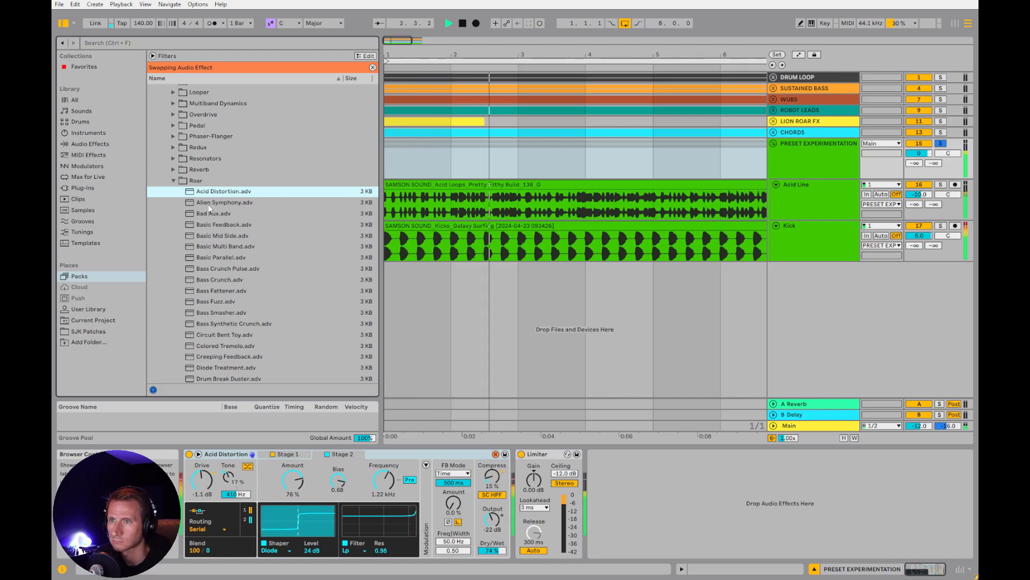
pyautogui.click(209, 206)
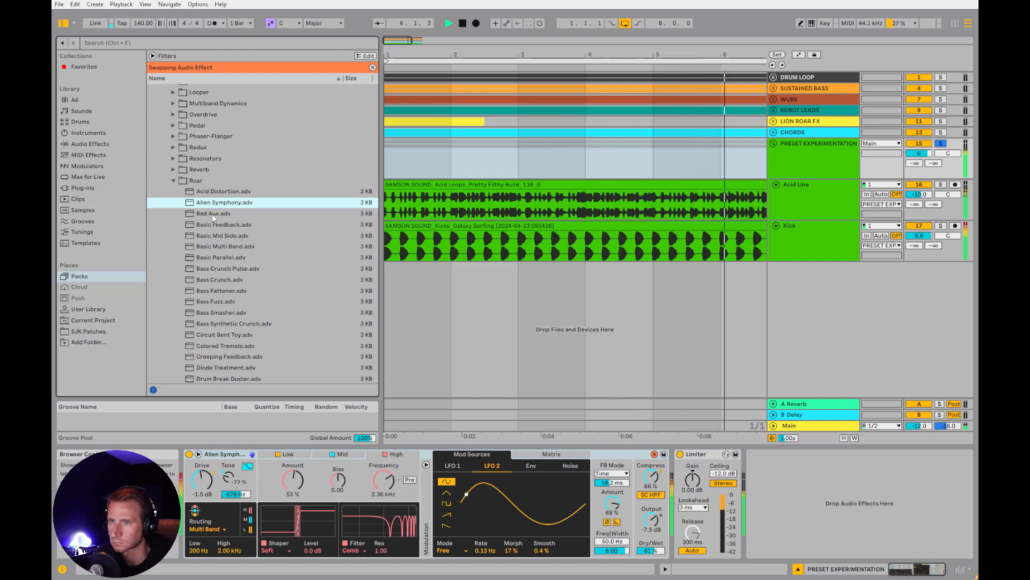
# Audition the Roar presets Bass Synthetic Crunch, Glitch Resonance, LoFi Repeater and LoFi Sampler on the playing loop
pyautogui.click(218, 323)
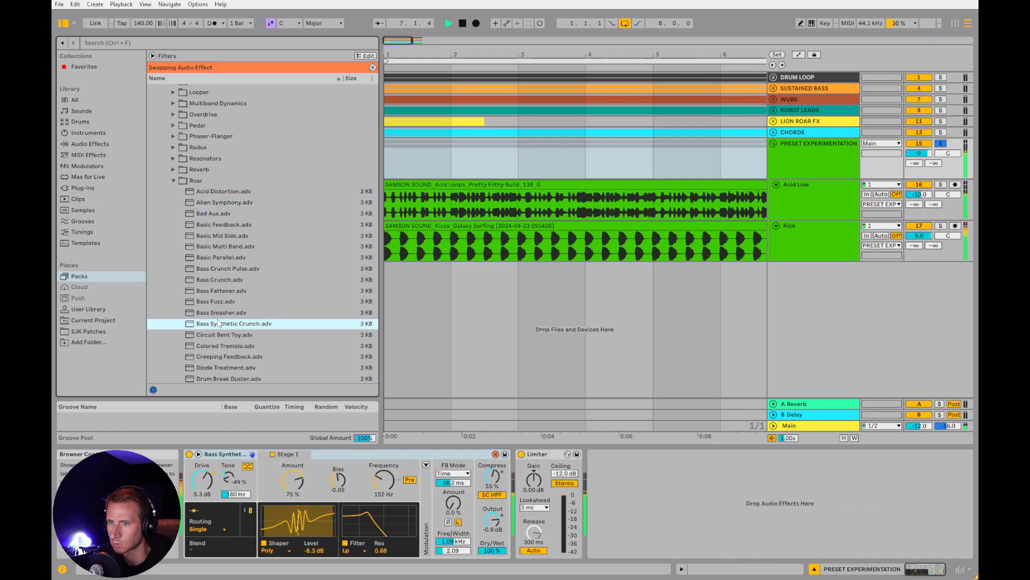
pyautogui.scroll(-5, 218, 322)
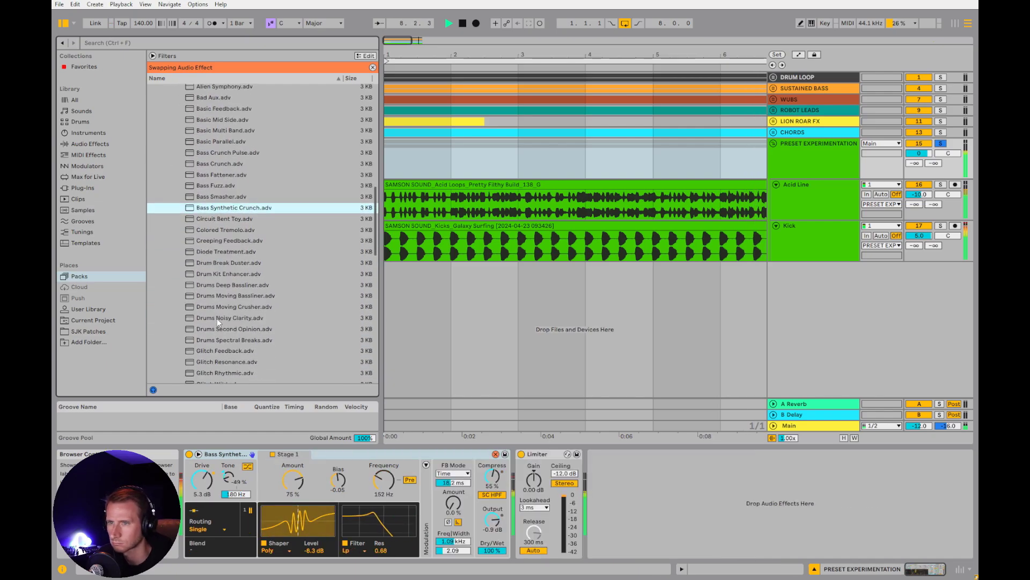
pyautogui.scroll(-2, 216, 319)
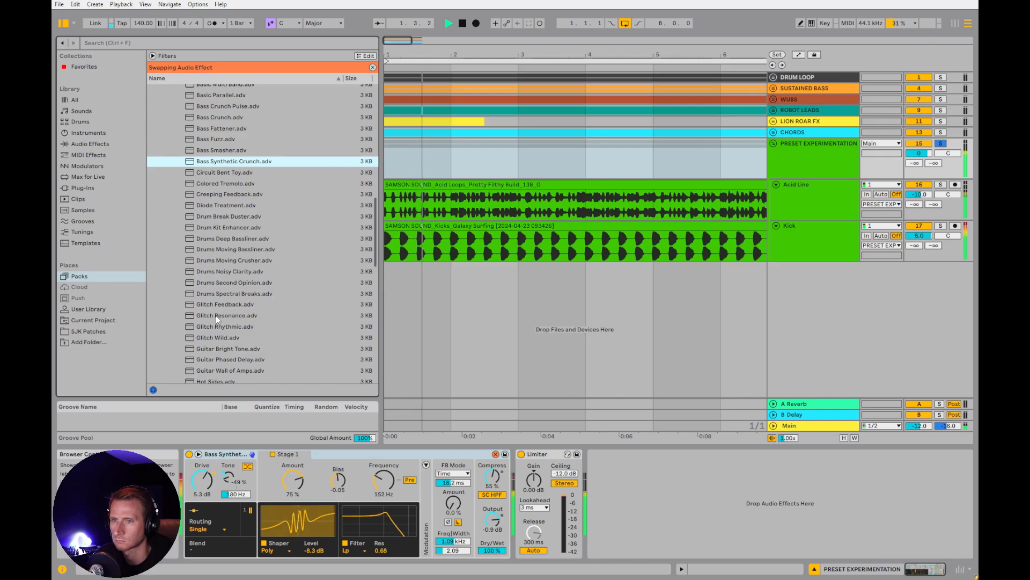
pyautogui.click(215, 315)
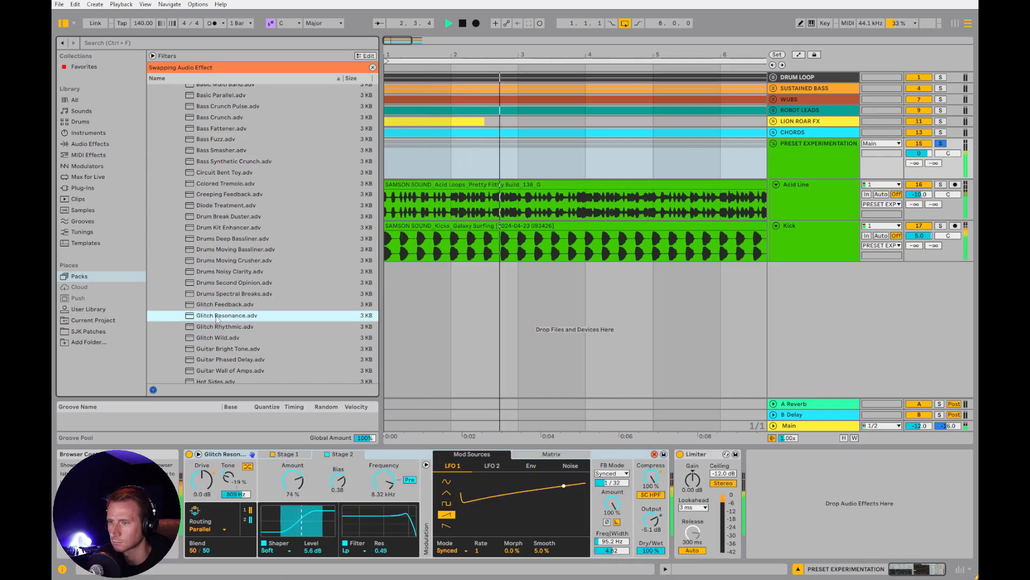
pyautogui.scroll(-4, 216, 317)
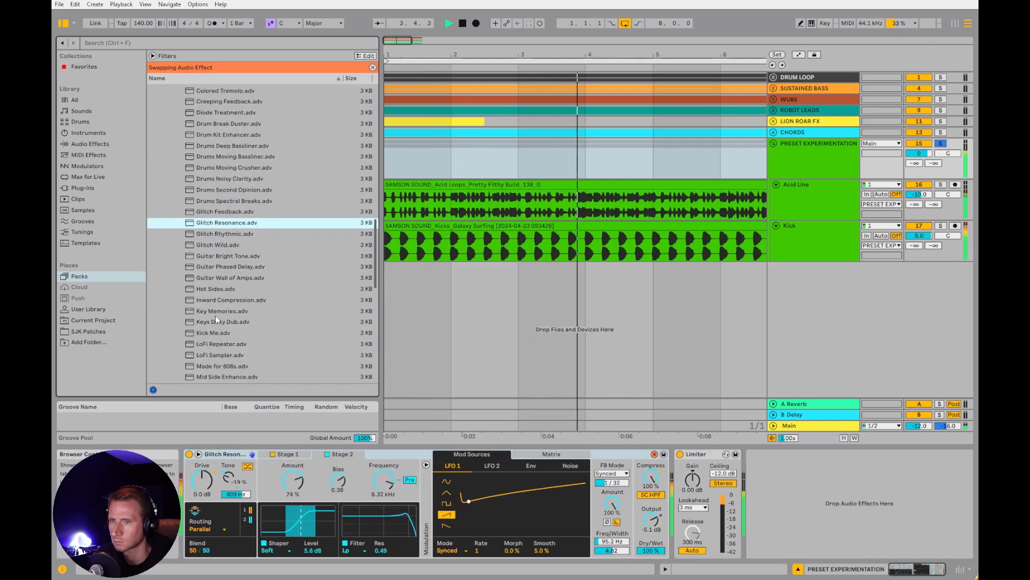
pyautogui.click(202, 347)
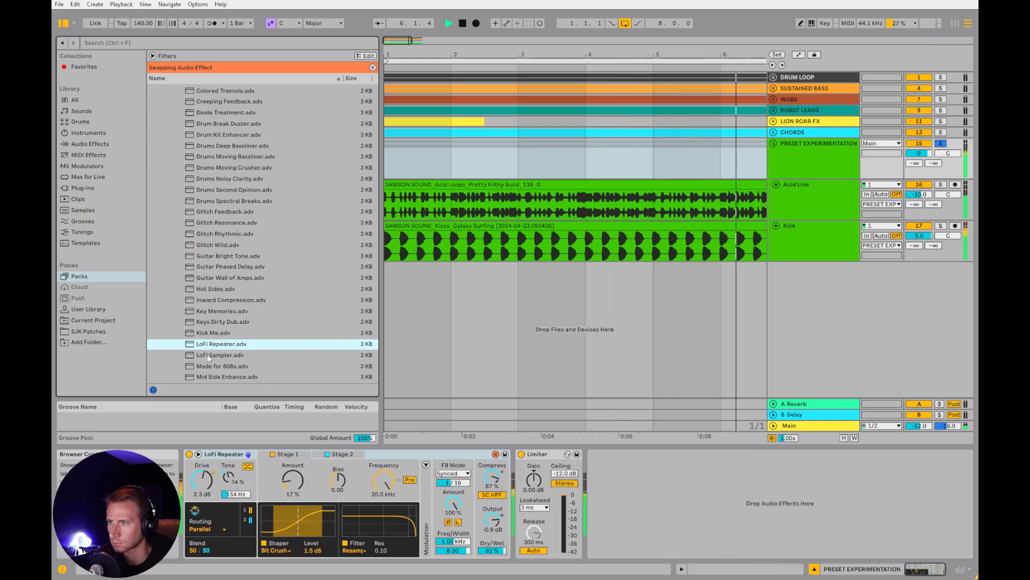
pyautogui.click(207, 354)
# Swap the group's Roar preset to Saturation & Warble while the loop plays
pyautogui.scroll(-3, 208, 358)
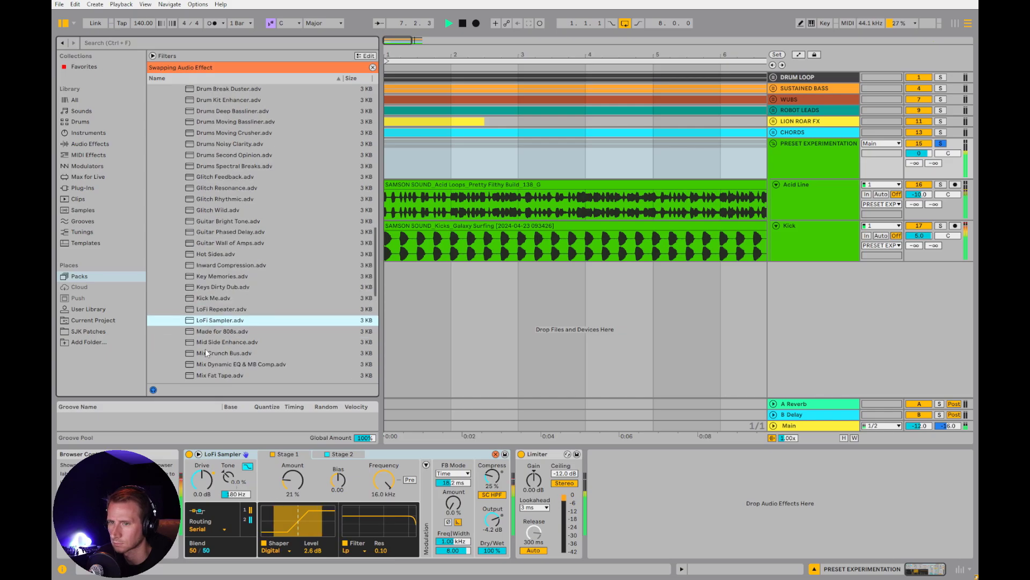
pyautogui.scroll(-7, 220, 306)
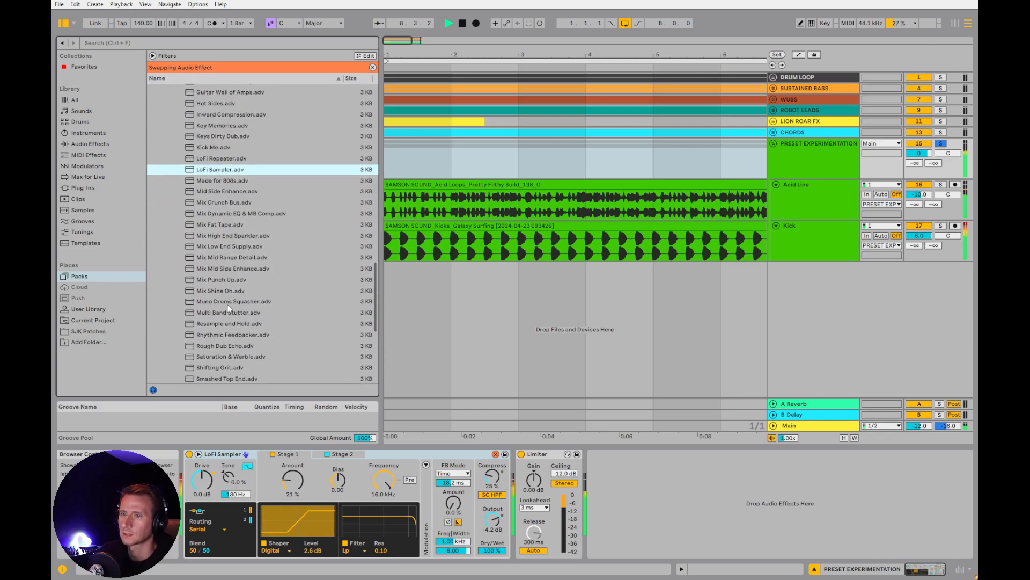
pyautogui.click(214, 323)
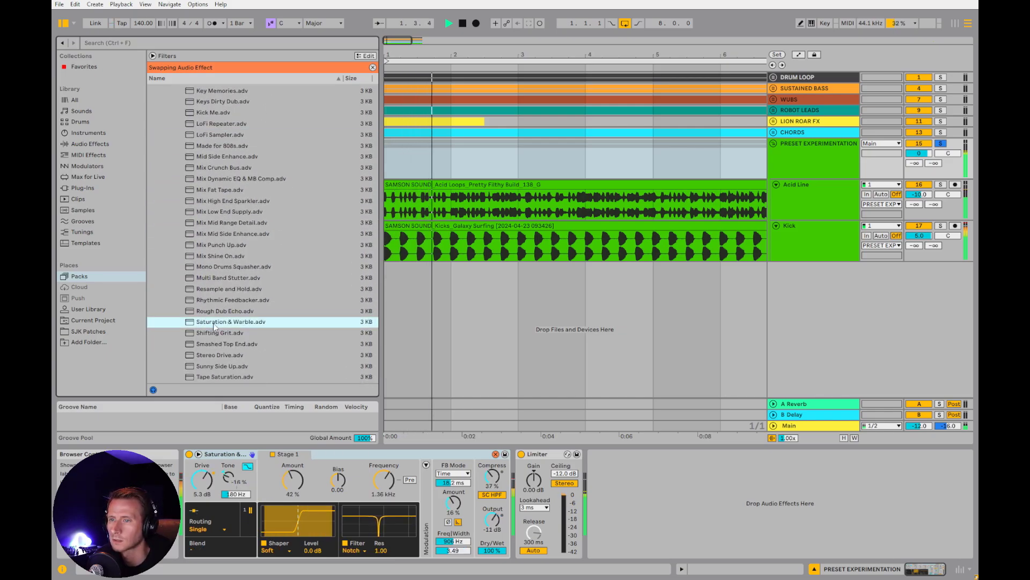